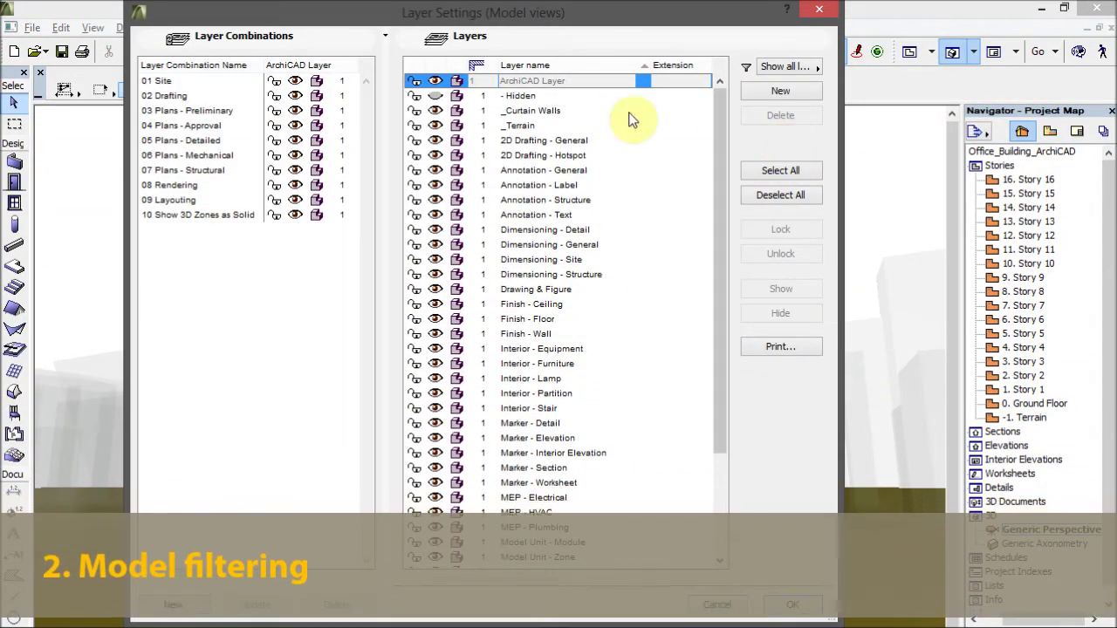
- Hide the _Curtain Walls and _Terrain layers in the model views' layer settings
left_click(562, 110)
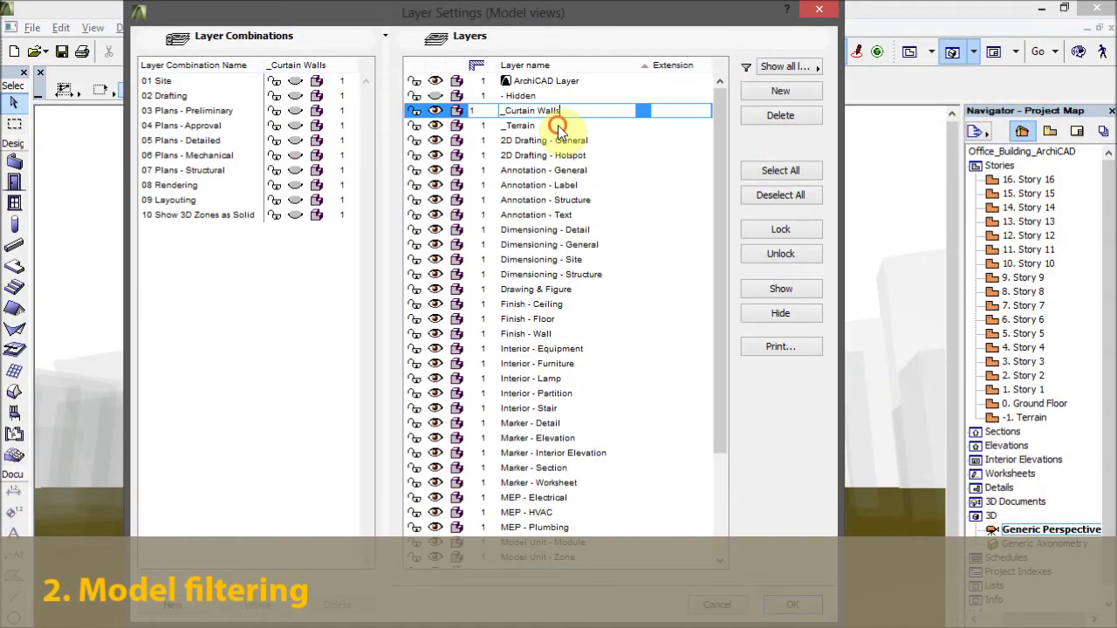
left_click(558, 125)
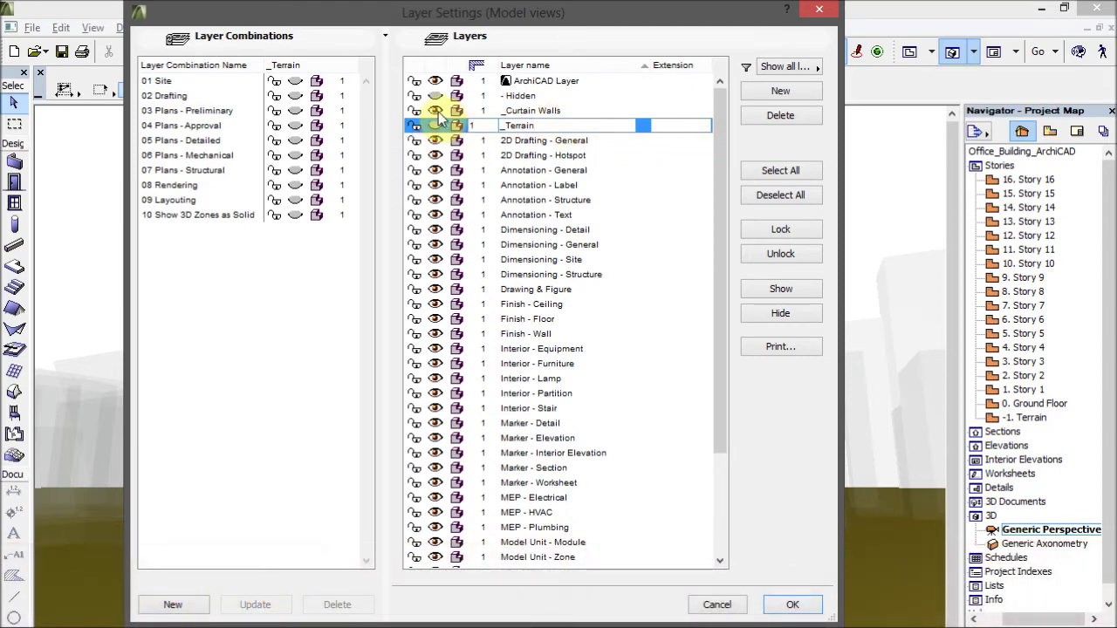
left_click(438, 112)
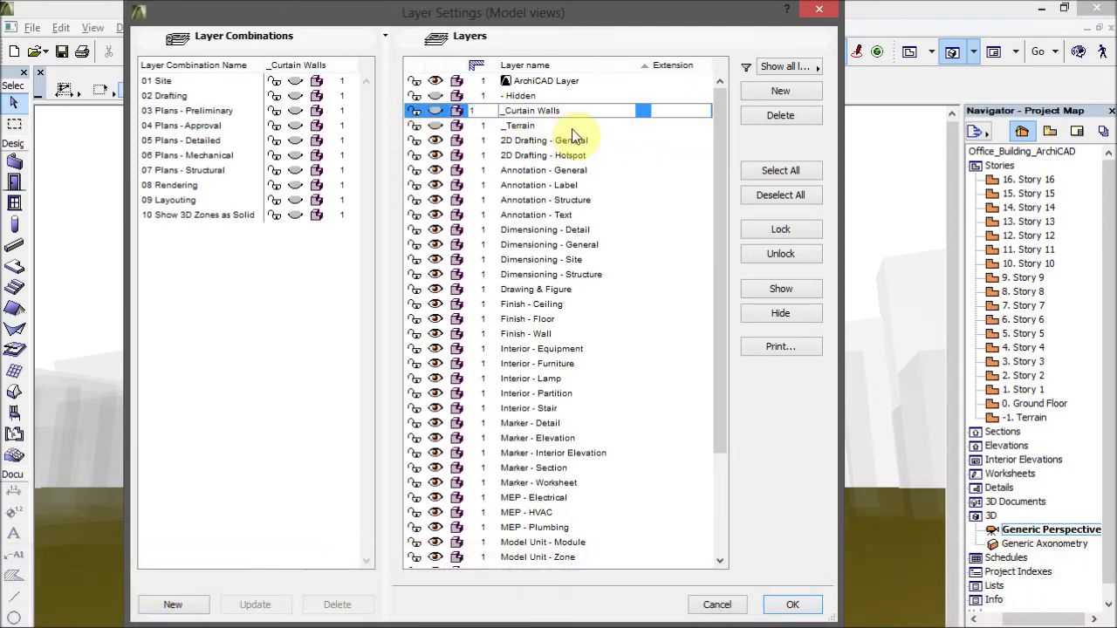
left_click(780, 608)
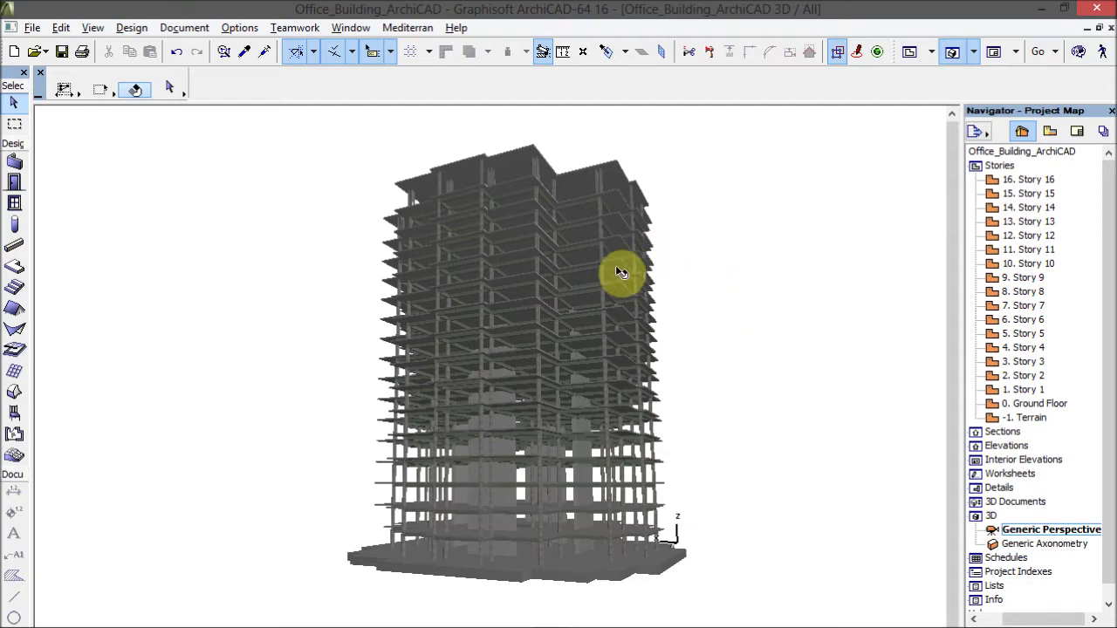
- Open the settings of the Story 12 slab and set its structural function to Load-Bearing Element
mouse_move(619, 272)
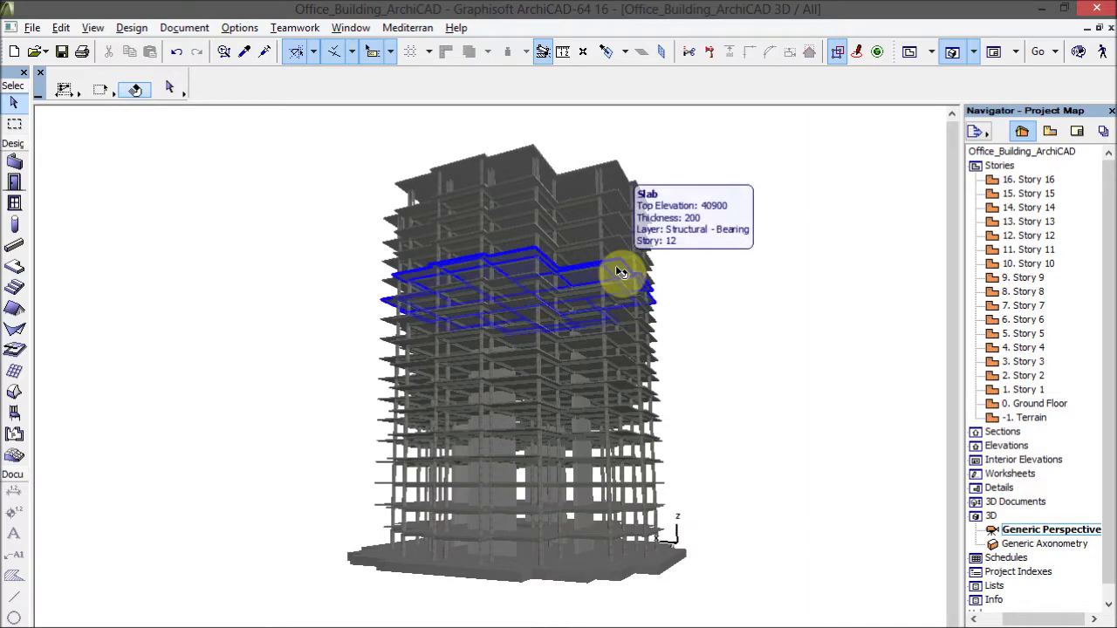
left_click(619, 272)
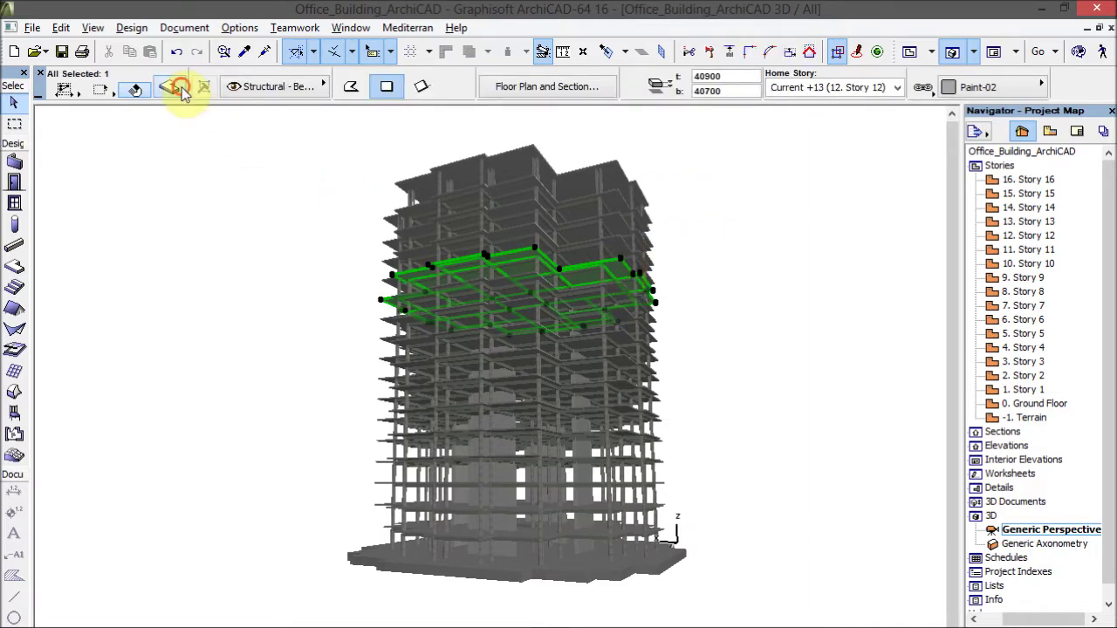
left_click(181, 87)
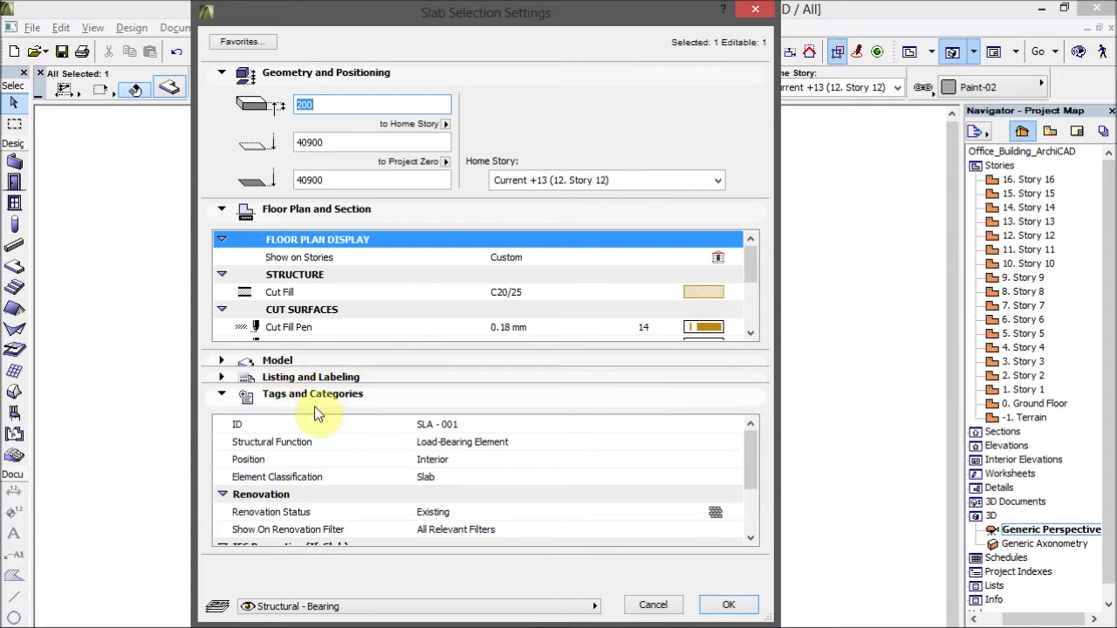
left_click(557, 441)
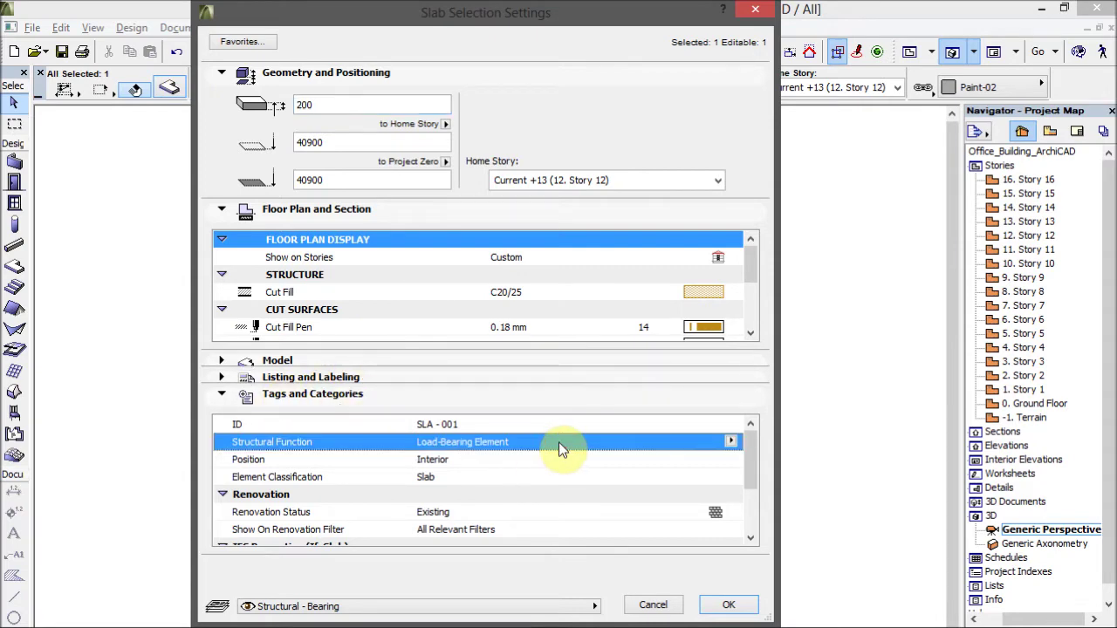
left_click(731, 442)
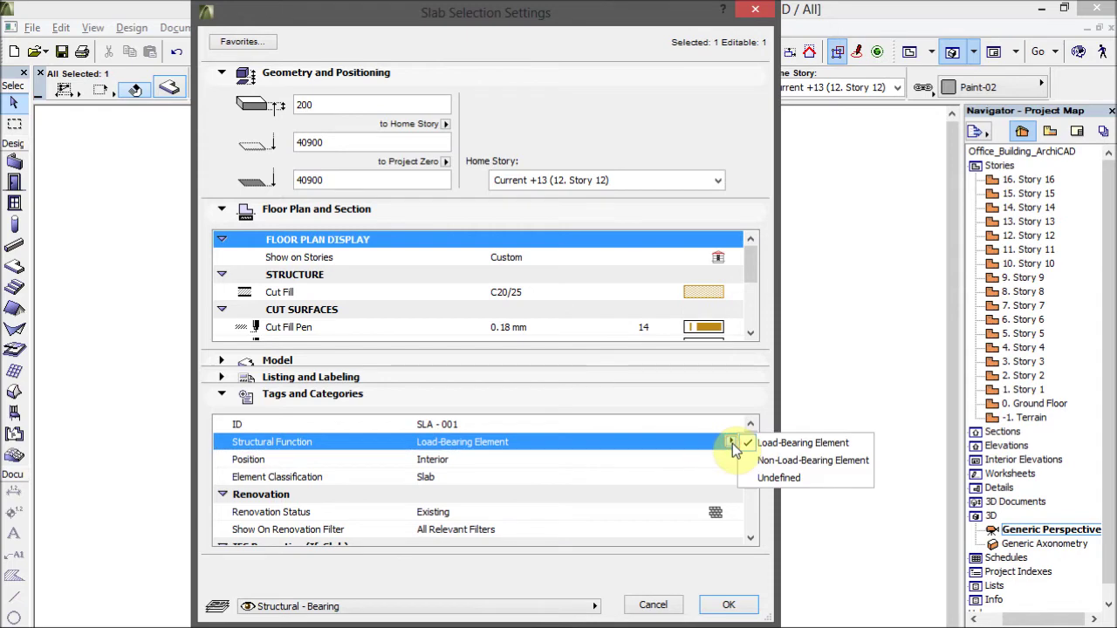
left_click(864, 445)
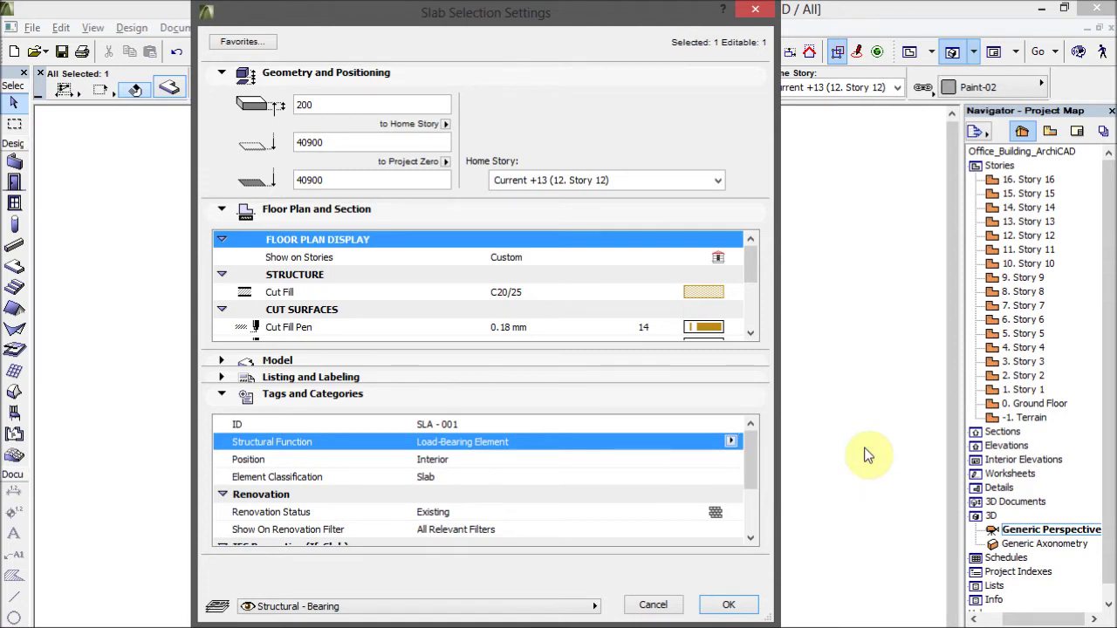
- Set the slab's element classification to Slab and its position to Interior
left_click(360, 478)
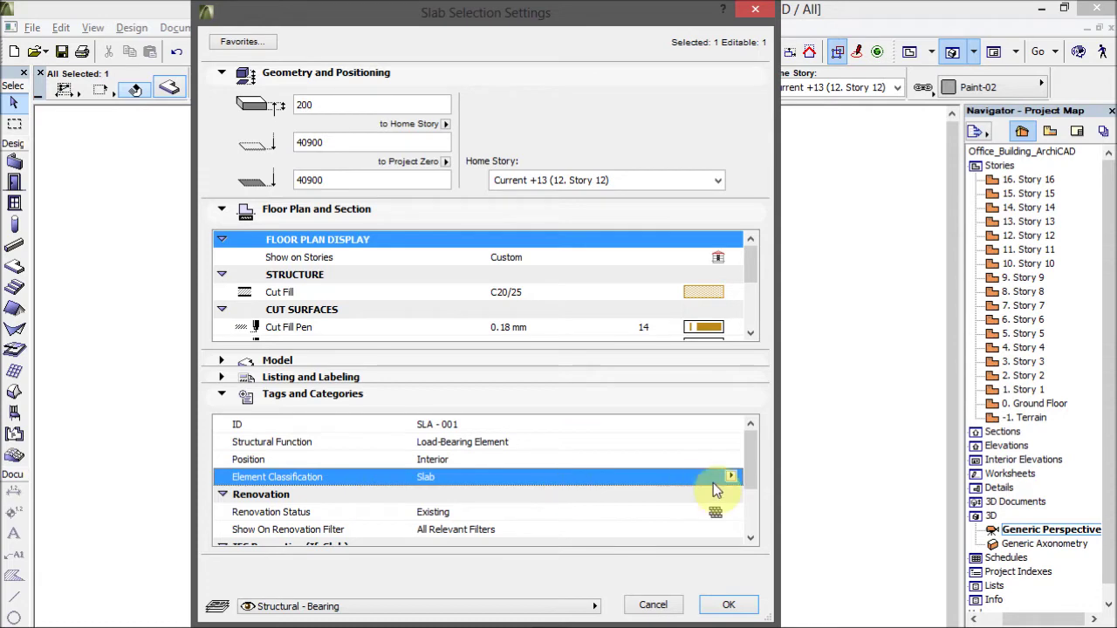
left_click(731, 477)
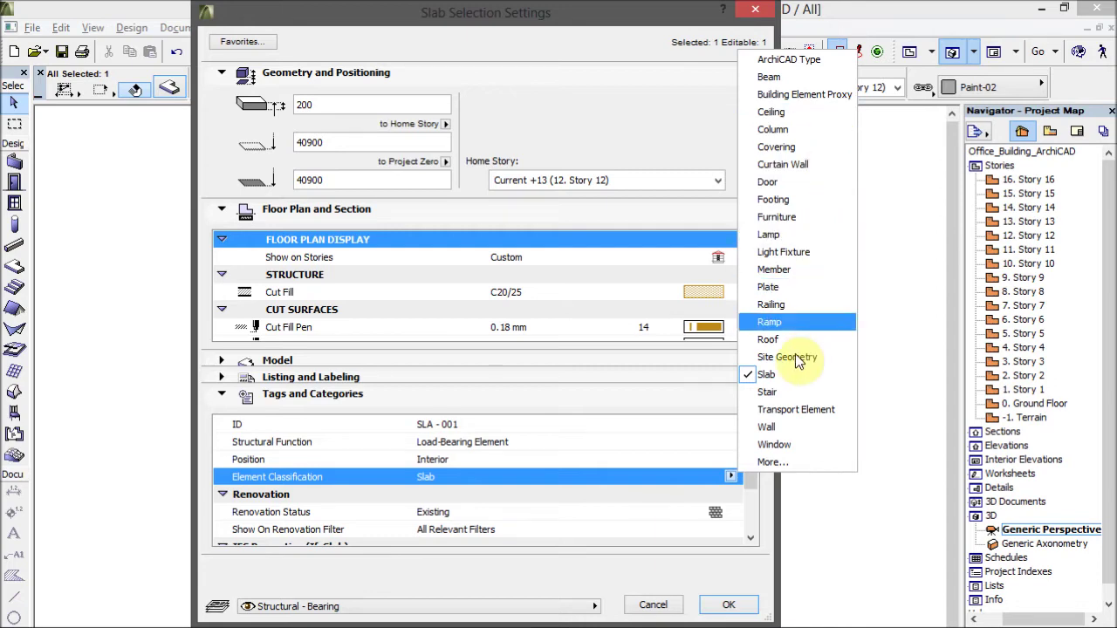
left_click(786, 374)
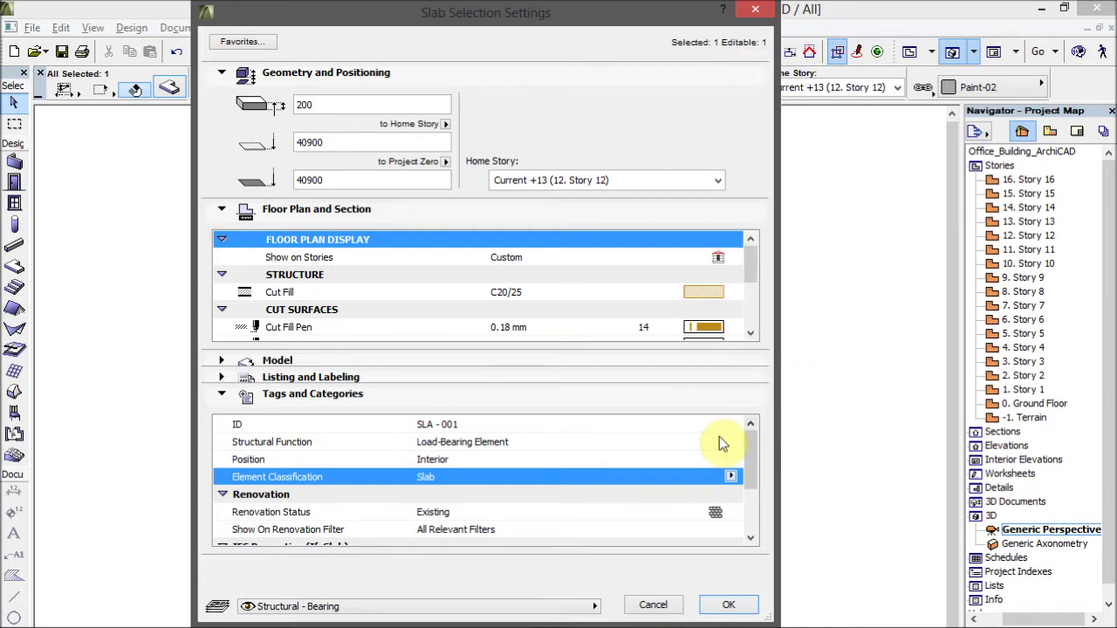
left_click(657, 462)
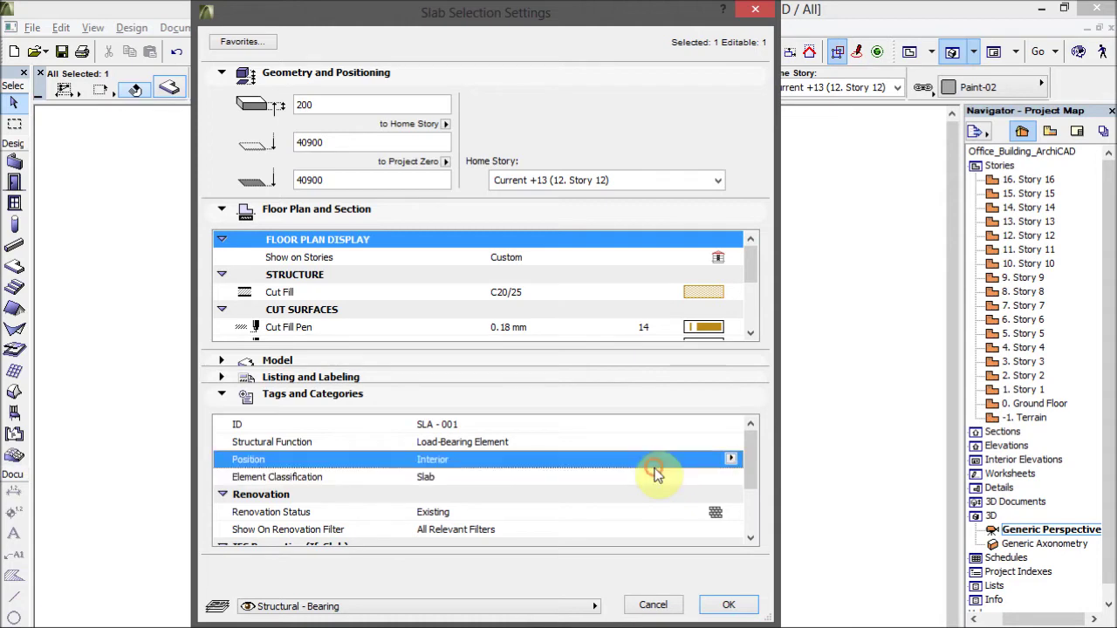
left_click(733, 461)
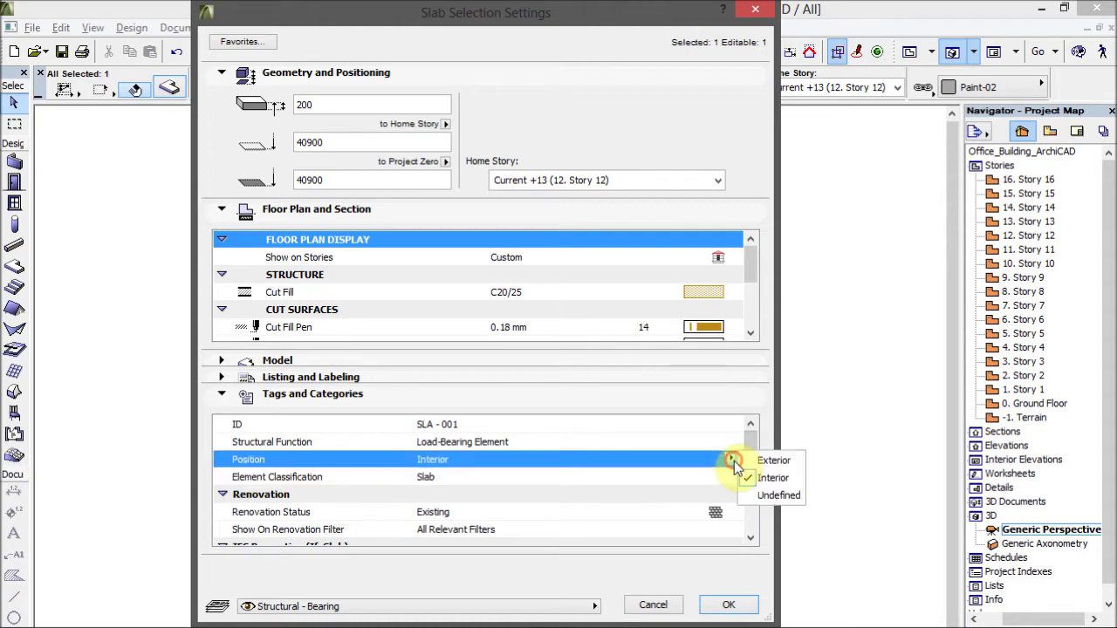
left_click(796, 482)
- Examine the slab's IFC properties in the Pset_SlabCommon set, including acoustic rating, fire rating and thermal transmittance, and close its settings
left_click_drag(752, 458, 754, 515)
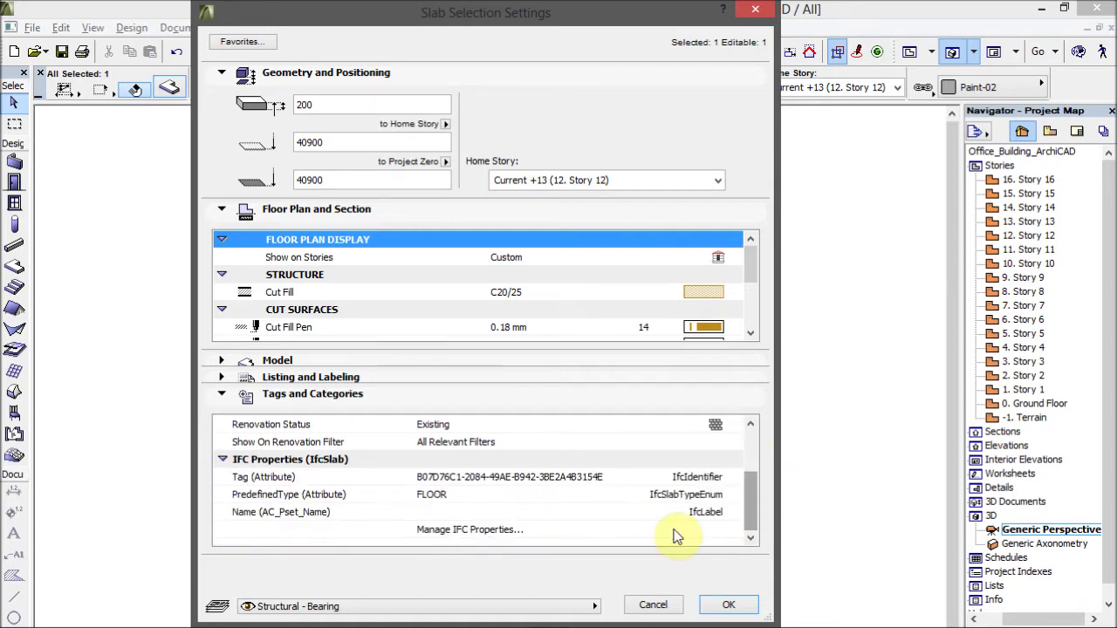
left_click(515, 531)
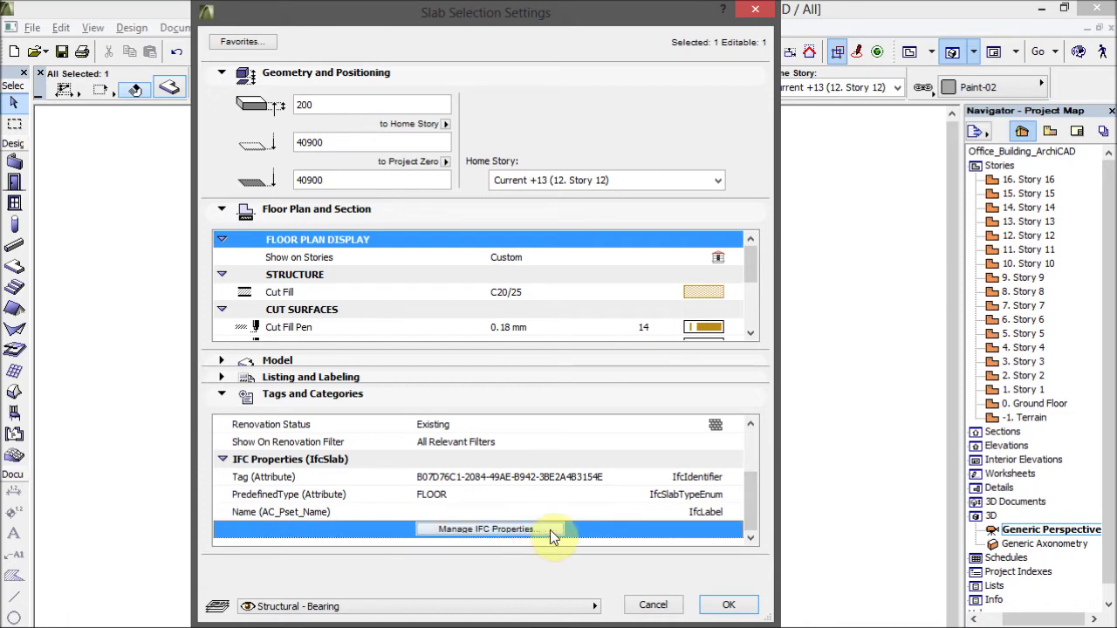
left_click(552, 530)
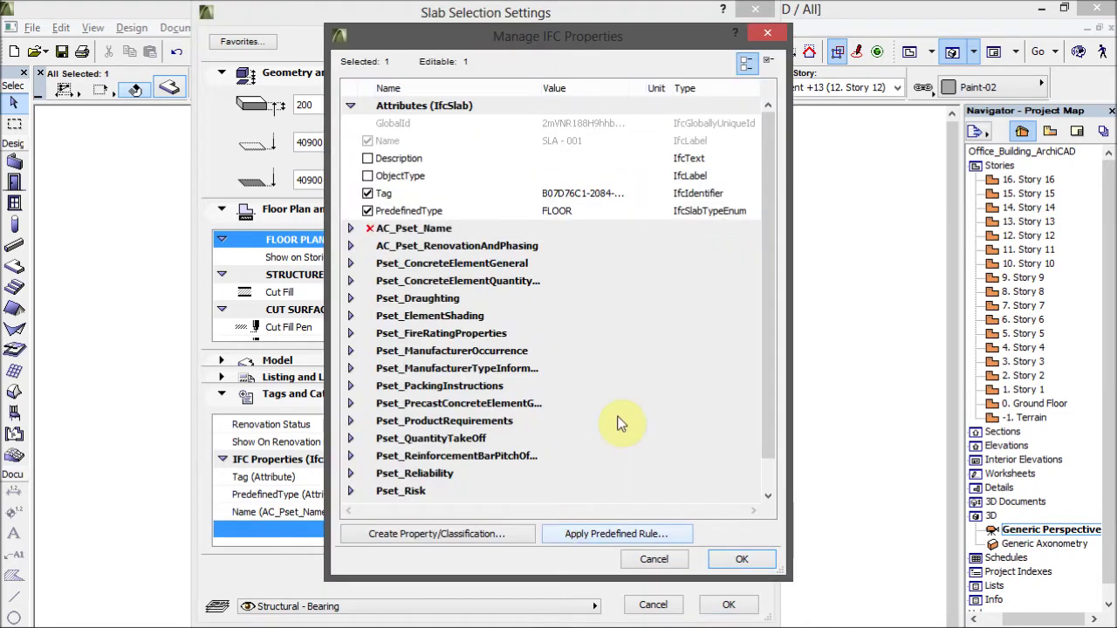
left_click_drag(761, 282, 755, 371)
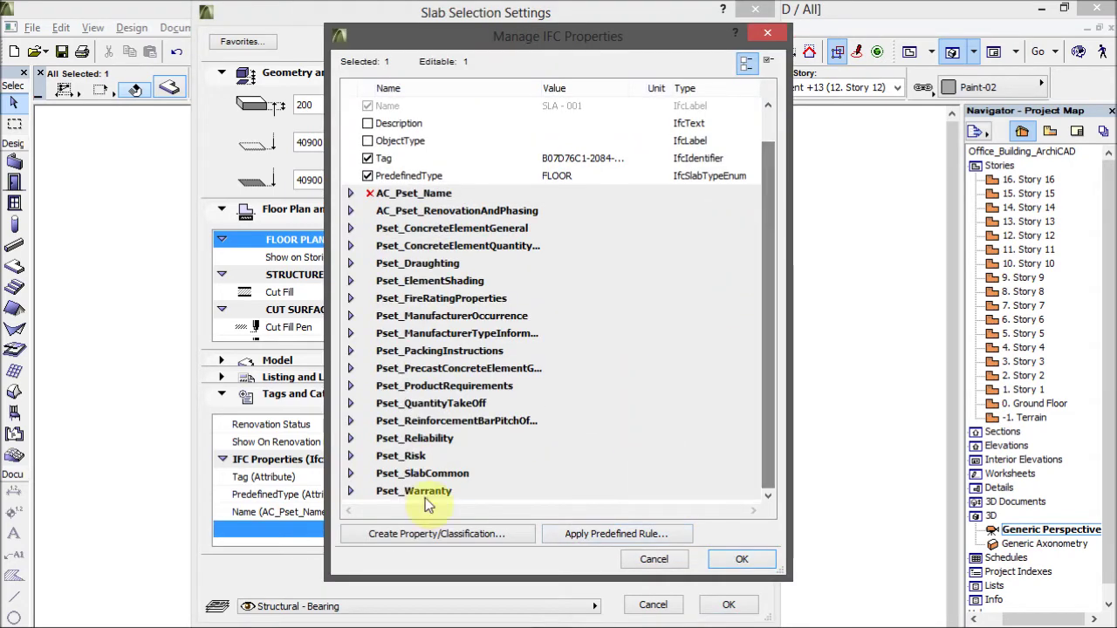
left_click(350, 478)
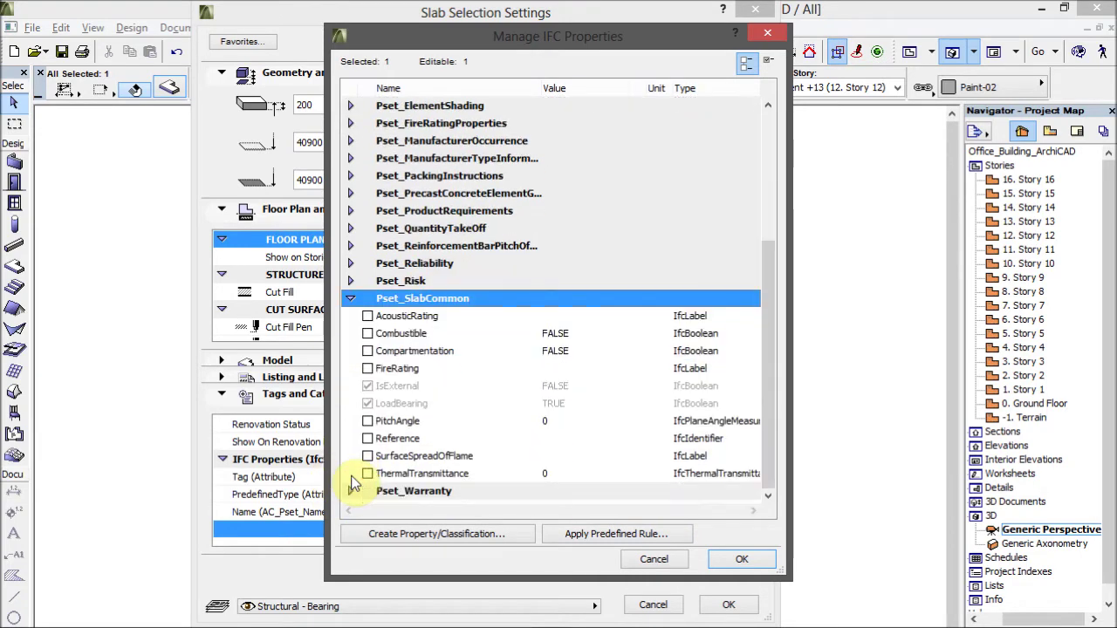
left_click(464, 319)
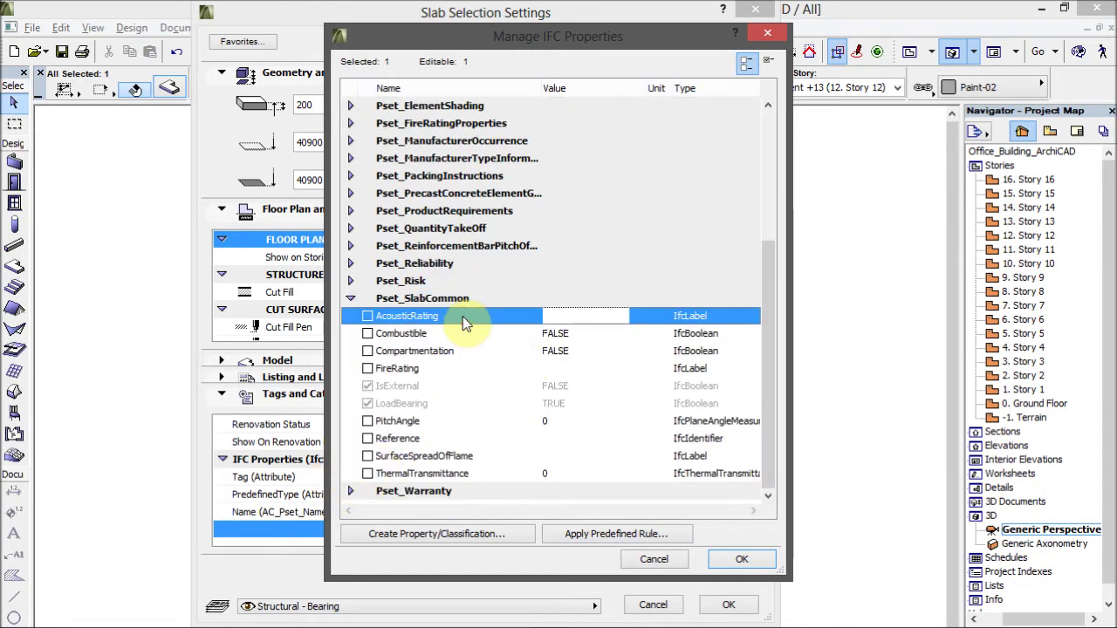
left_click(496, 368)
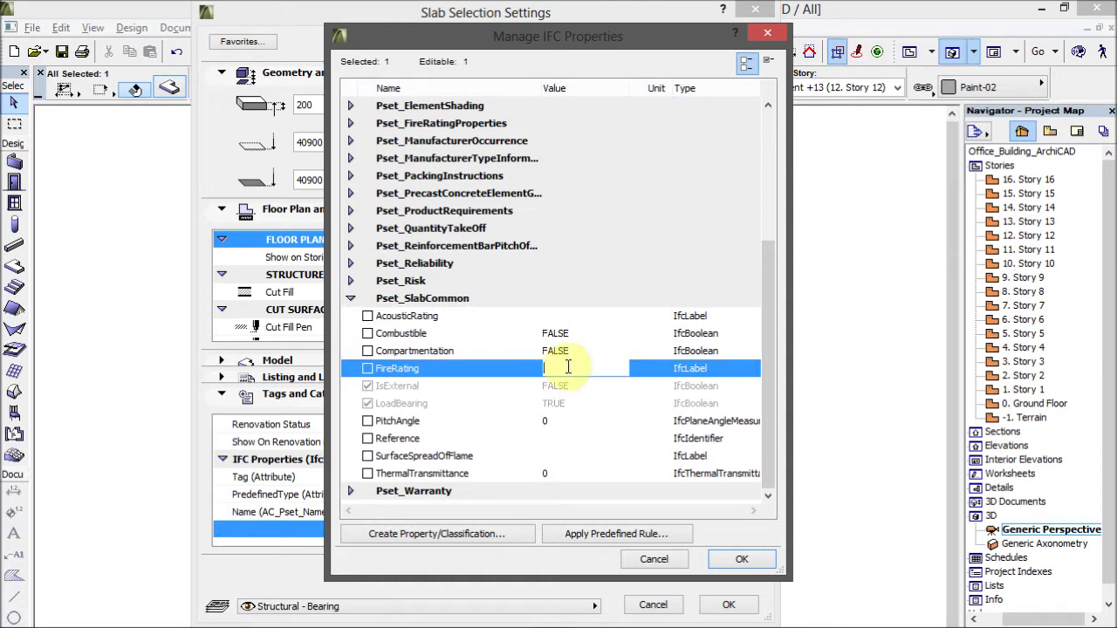
left_click(560, 473)
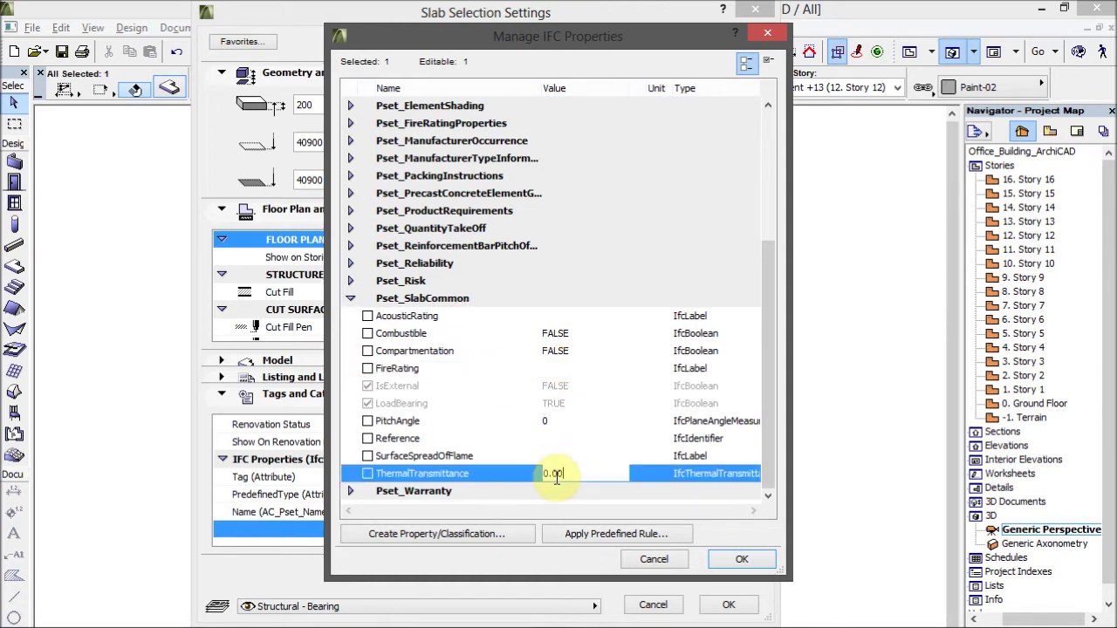
left_click(731, 561)
left_click(711, 605)
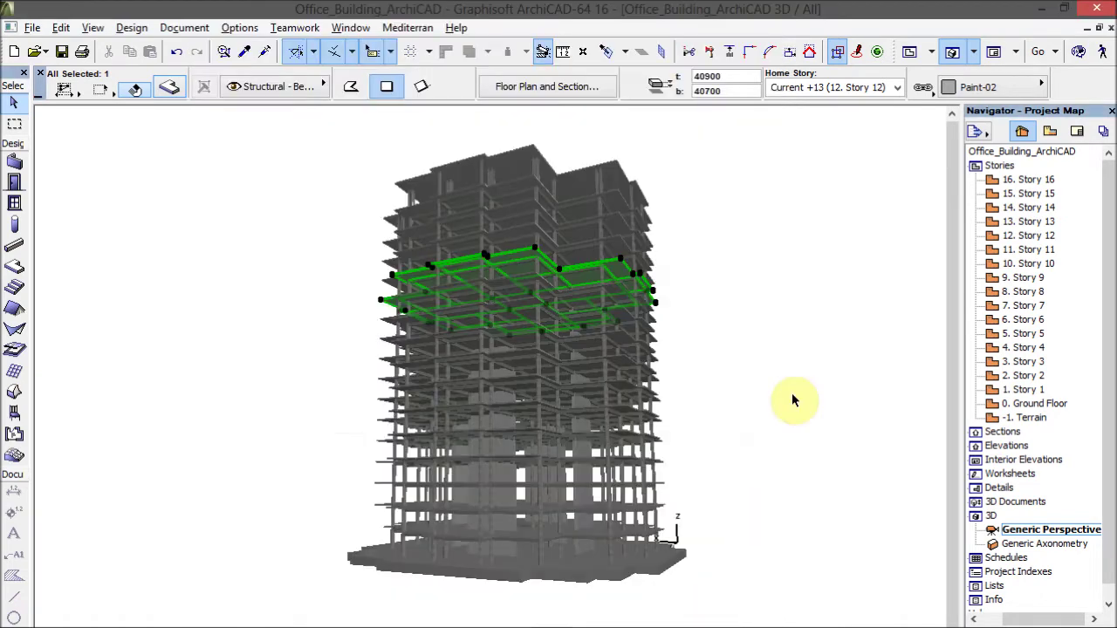
left_click(791, 394)
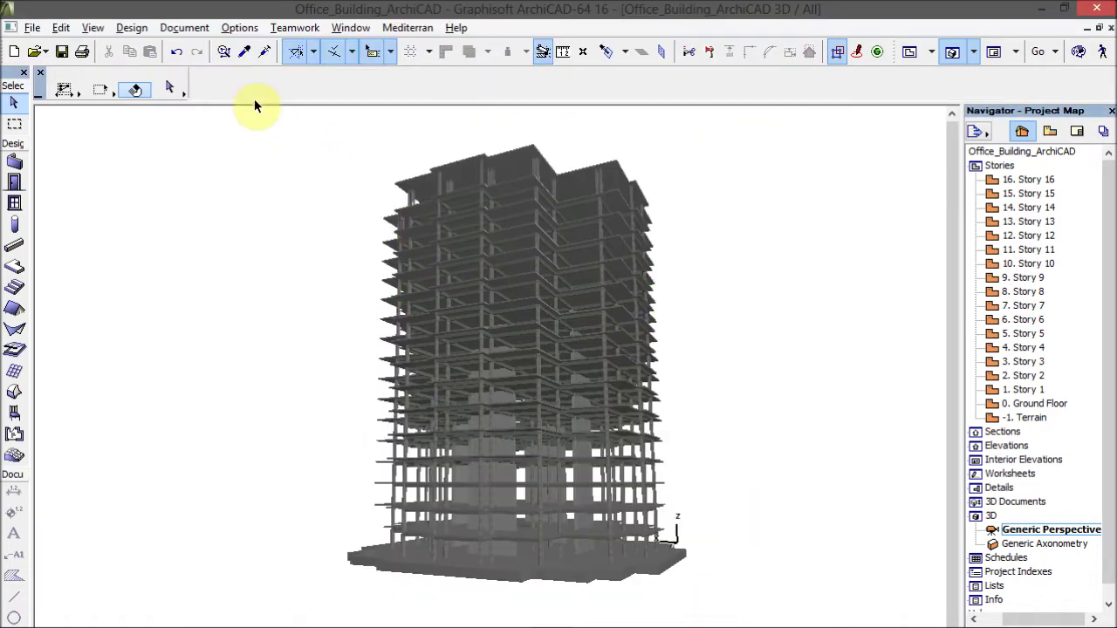
- Set the Partial Structure Display of the 3D model to Core of Load-Bearing Elements Only
left_click(198, 31)
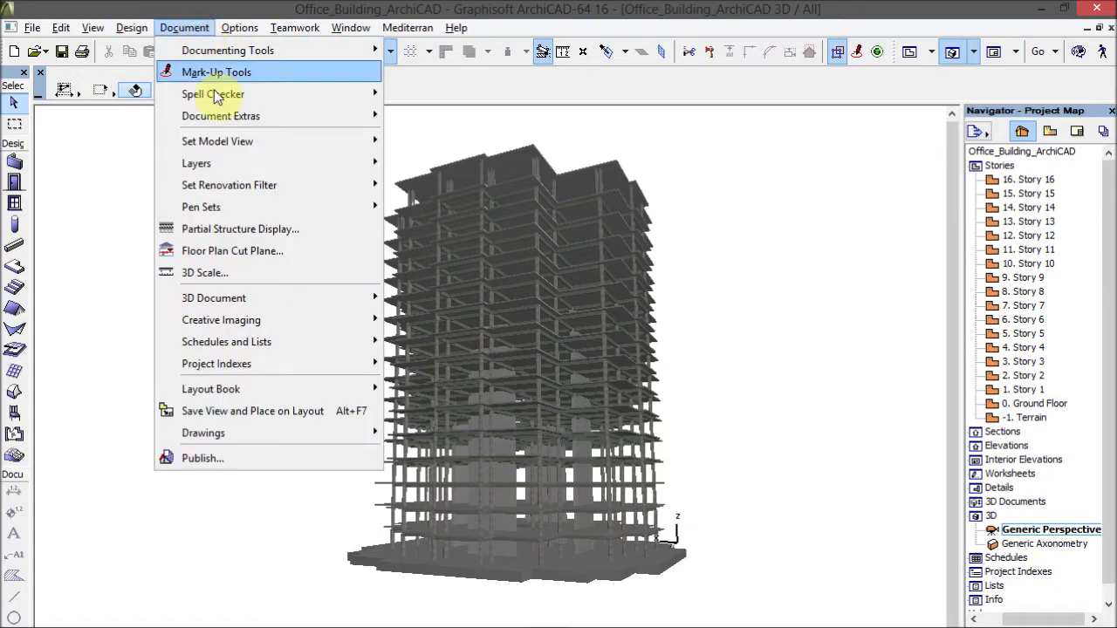
left_click(324, 237)
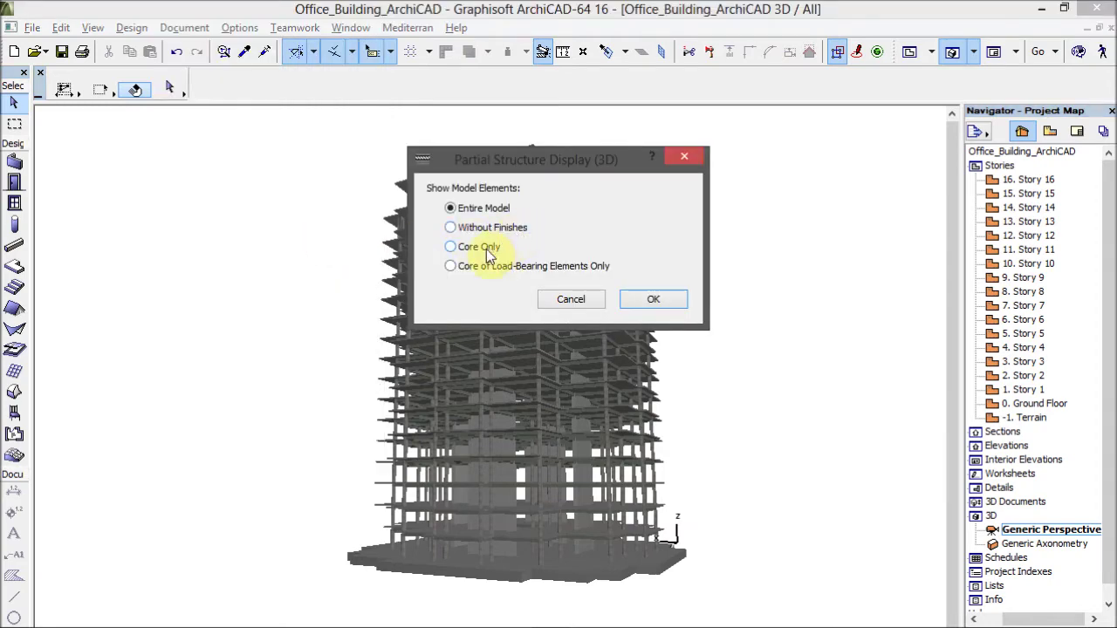
left_click(471, 272)
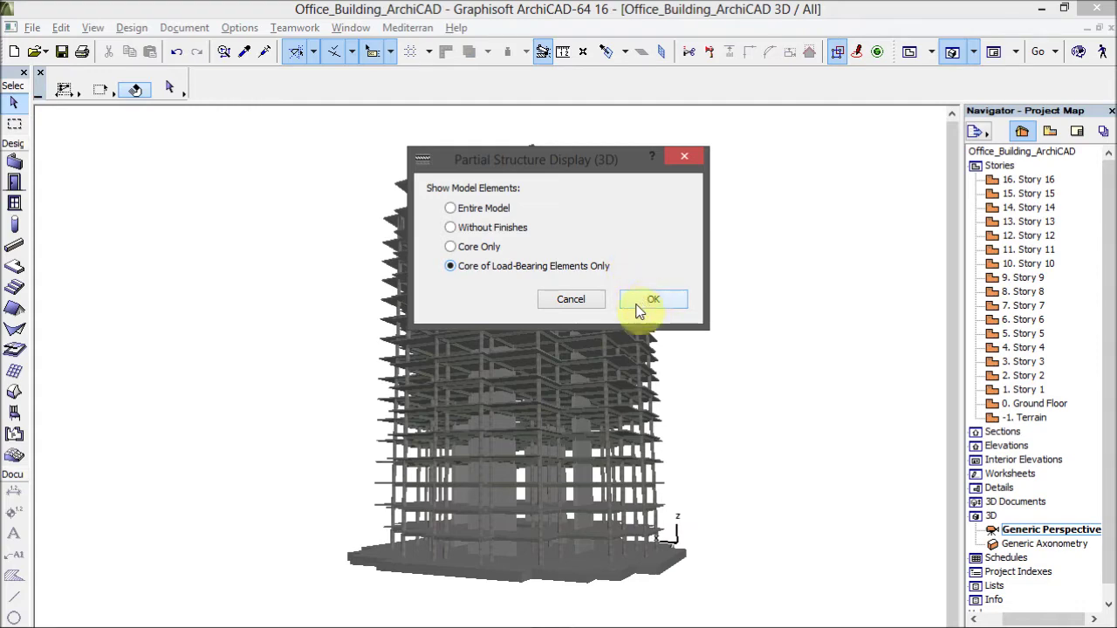
left_click(647, 301)
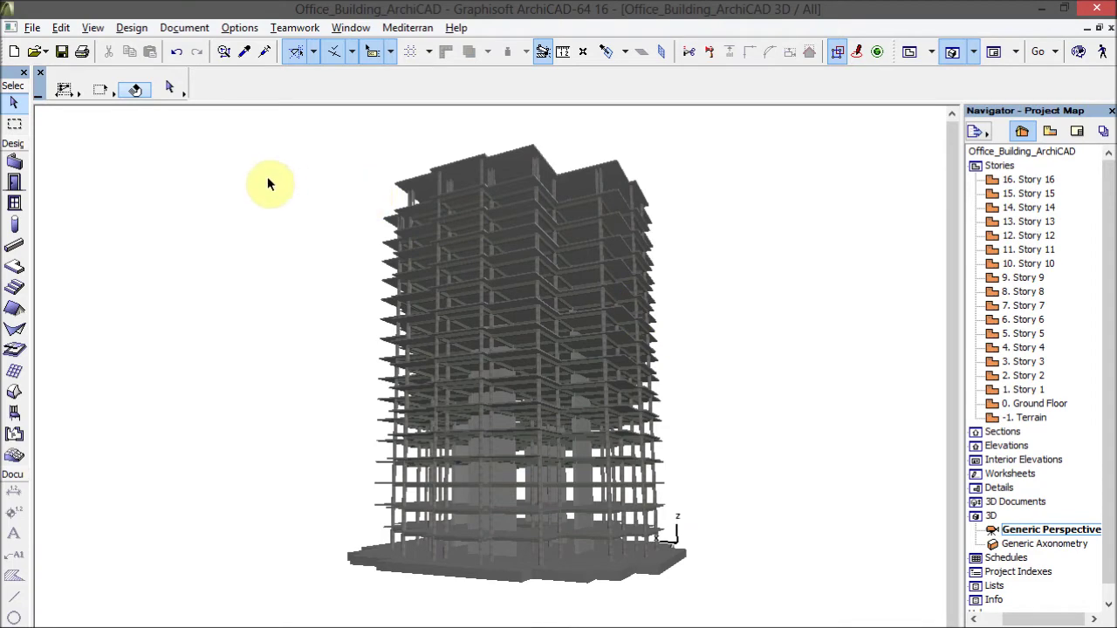
- Filter the elements in 3D to exclude the Window and Door types
left_click(93, 28)
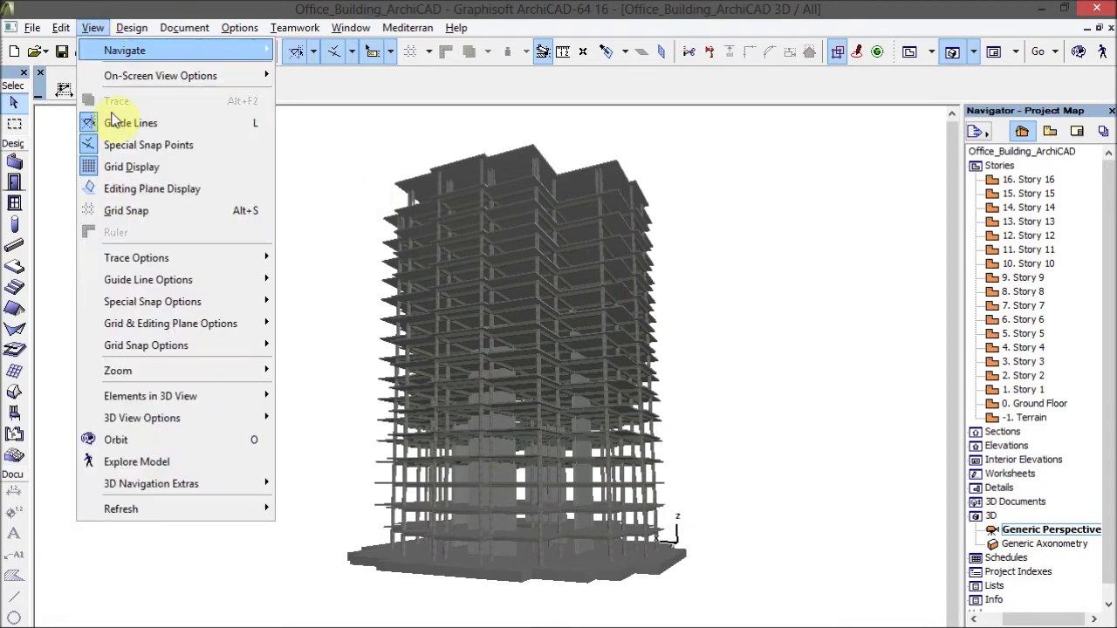
mouse_move(215, 405)
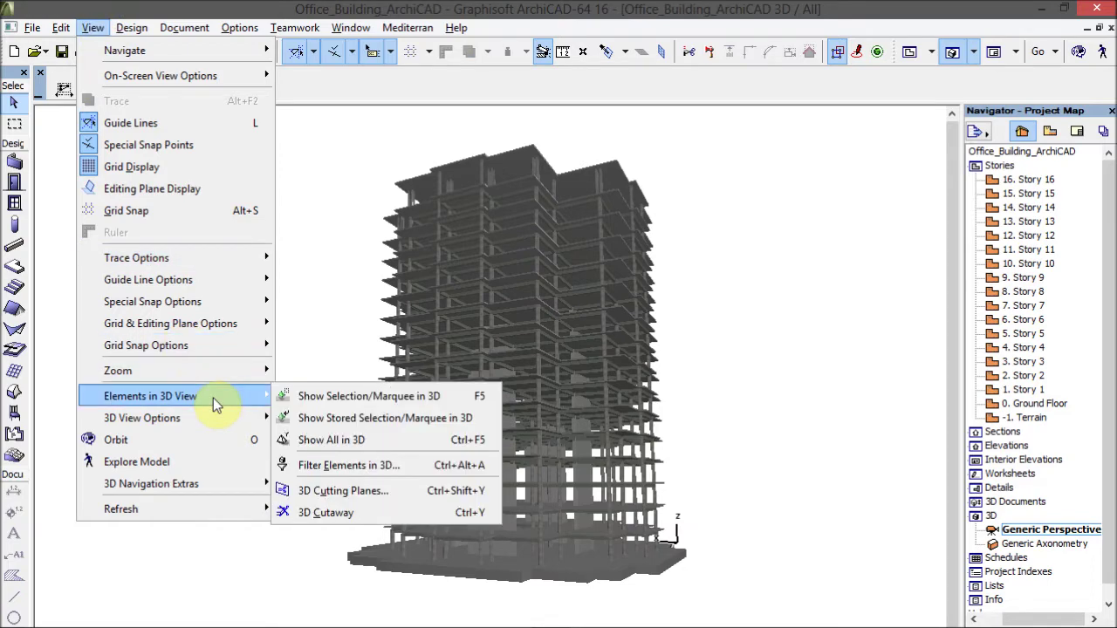
left_click(417, 468)
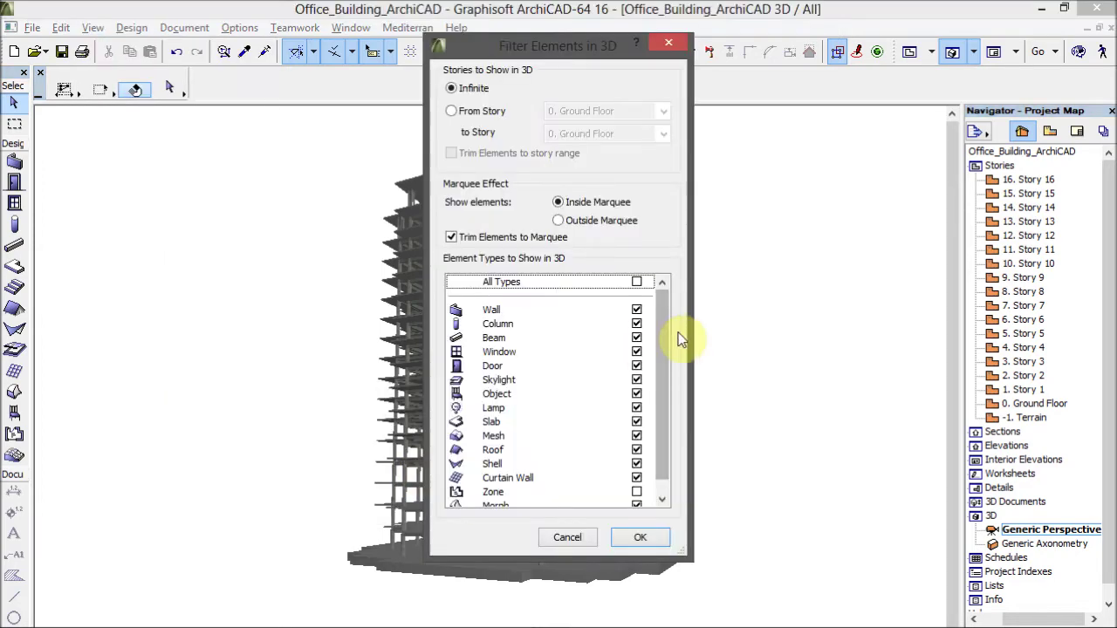
left_click(586, 351)
left_click(636, 353)
left_click(636, 365)
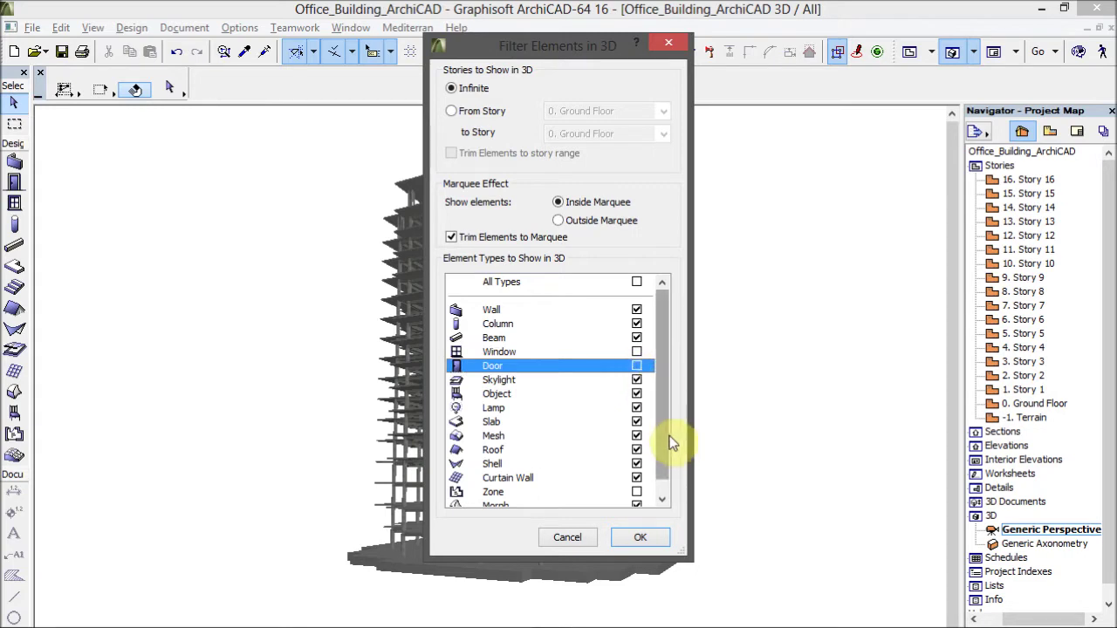
left_click(656, 543)
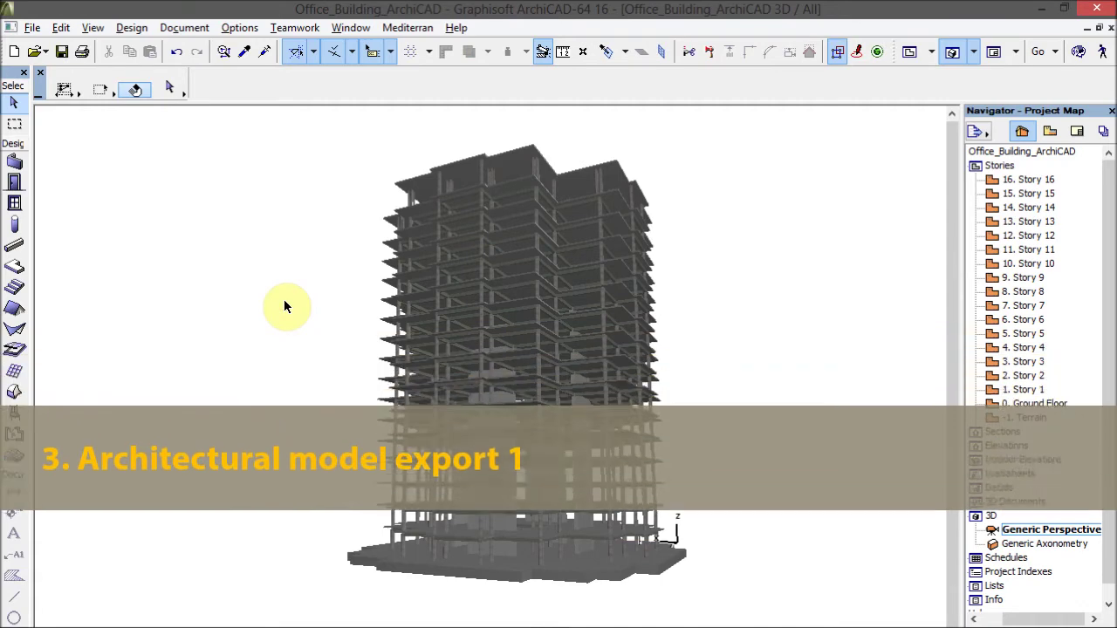
- Start saving the filtered 3D model as an IFC 2x3 file with the General Translator
left_click(32, 27)
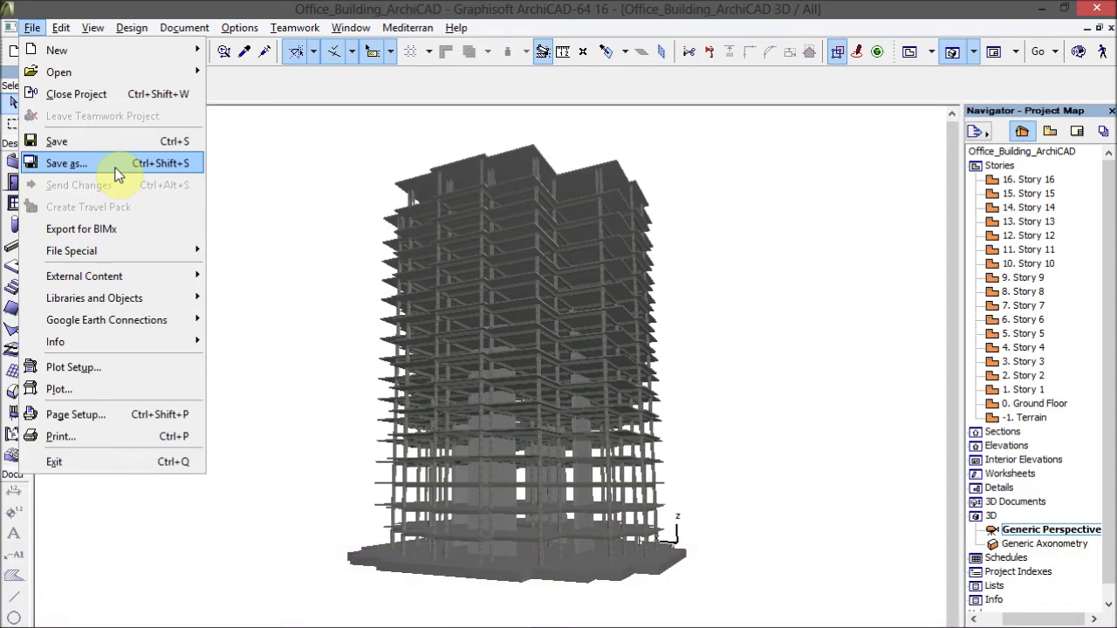
left_click(66, 164)
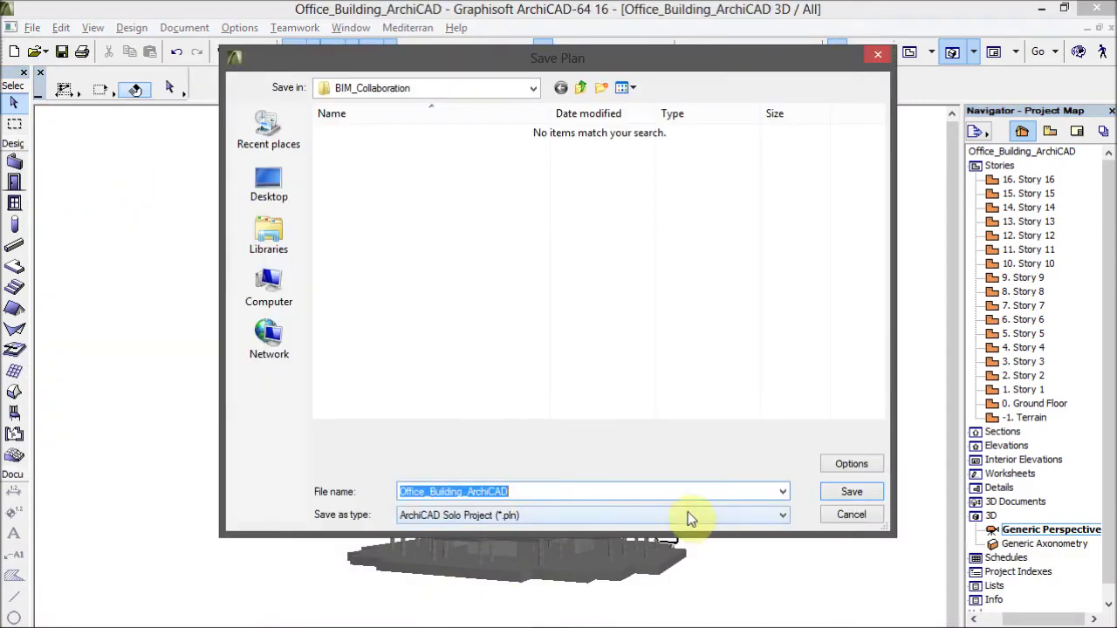
left_click(674, 515)
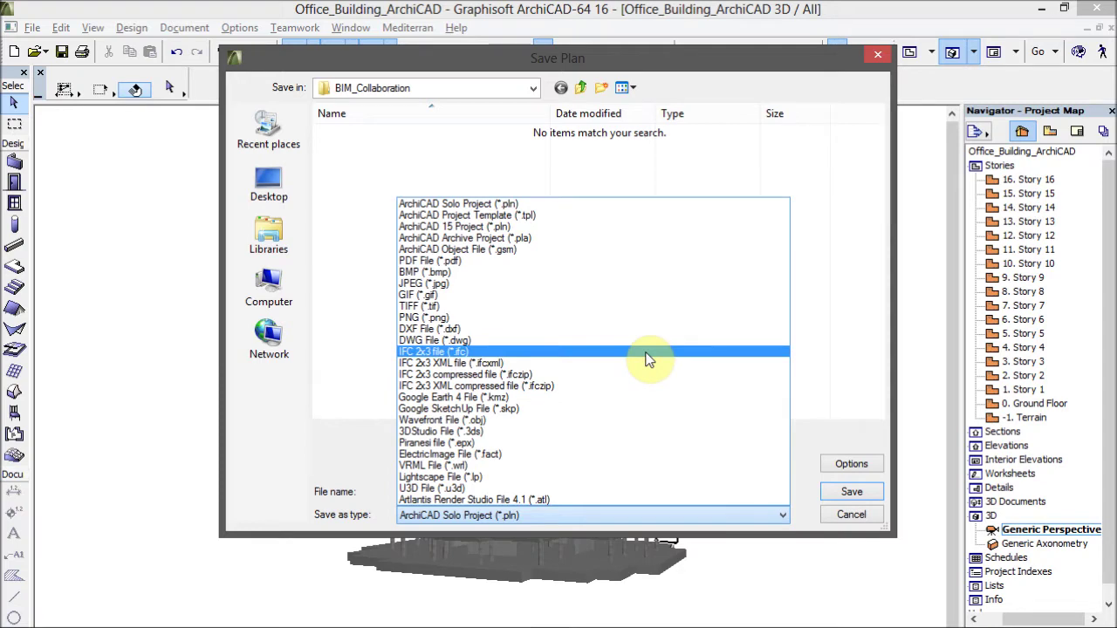
left_click(648, 352)
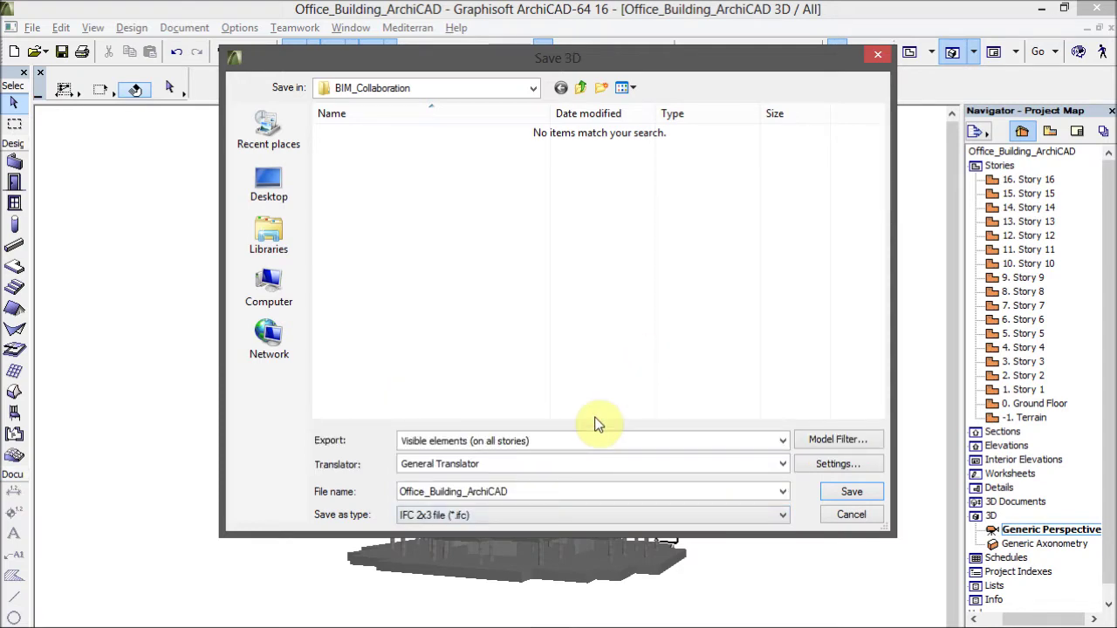
left_click(782, 464)
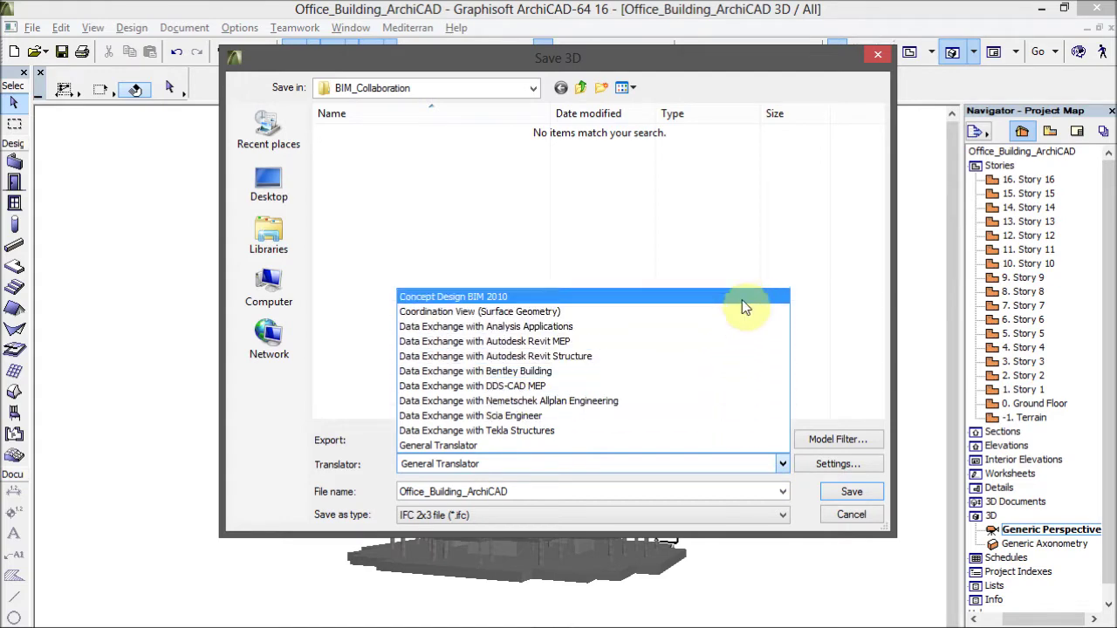
left_click(713, 445)
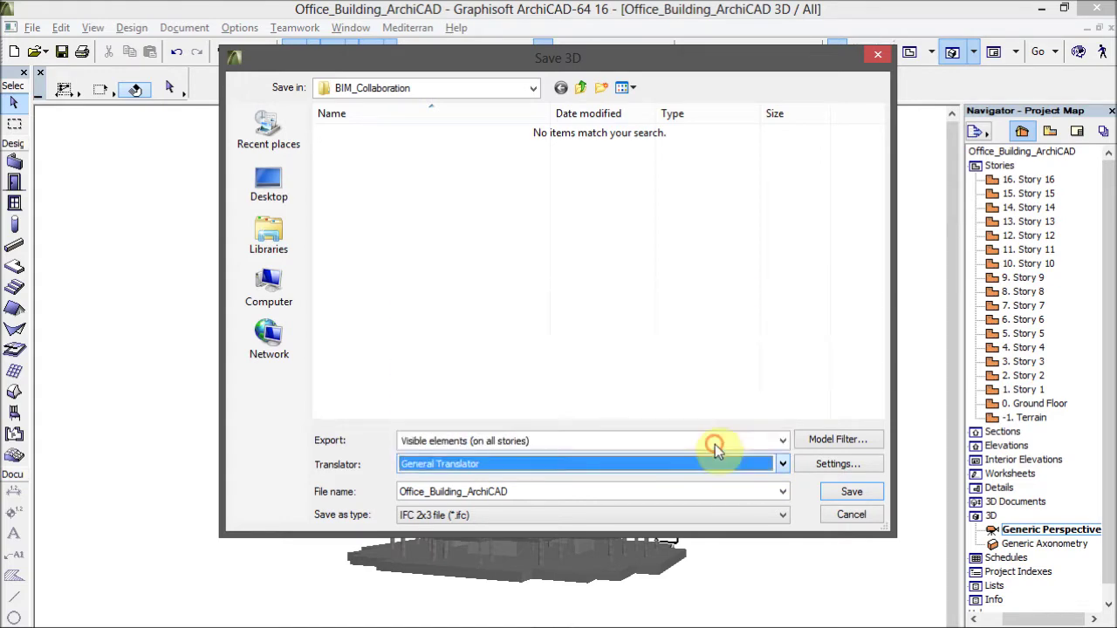
- Duplicate the General Translator in the IFC translation setup and expand the copy's description and model element filter
left_click(838, 465)
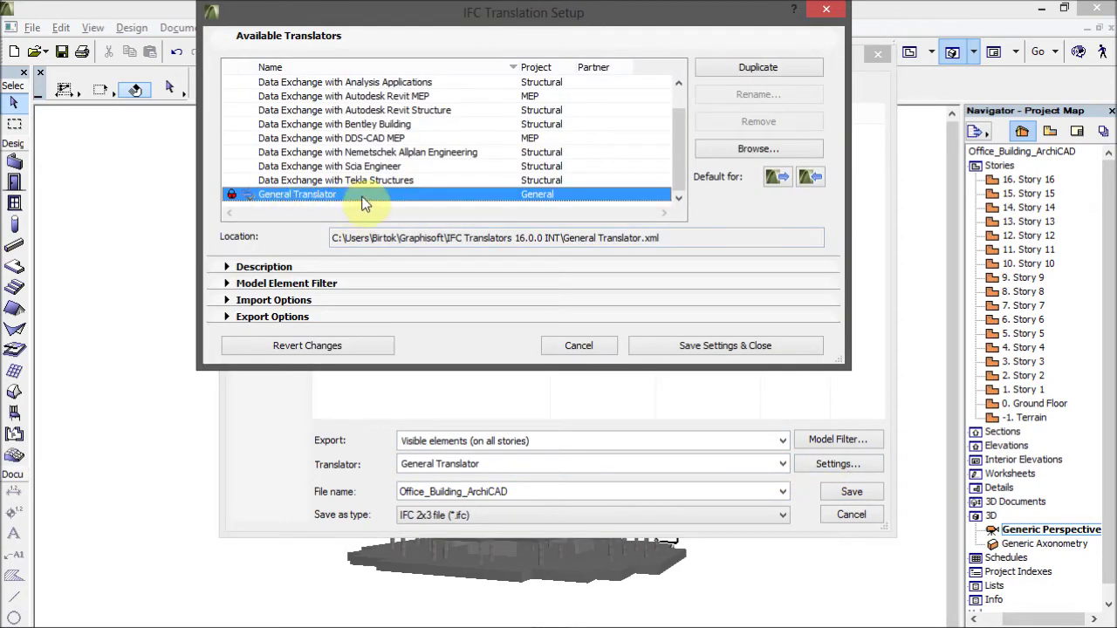
left_click(798, 71)
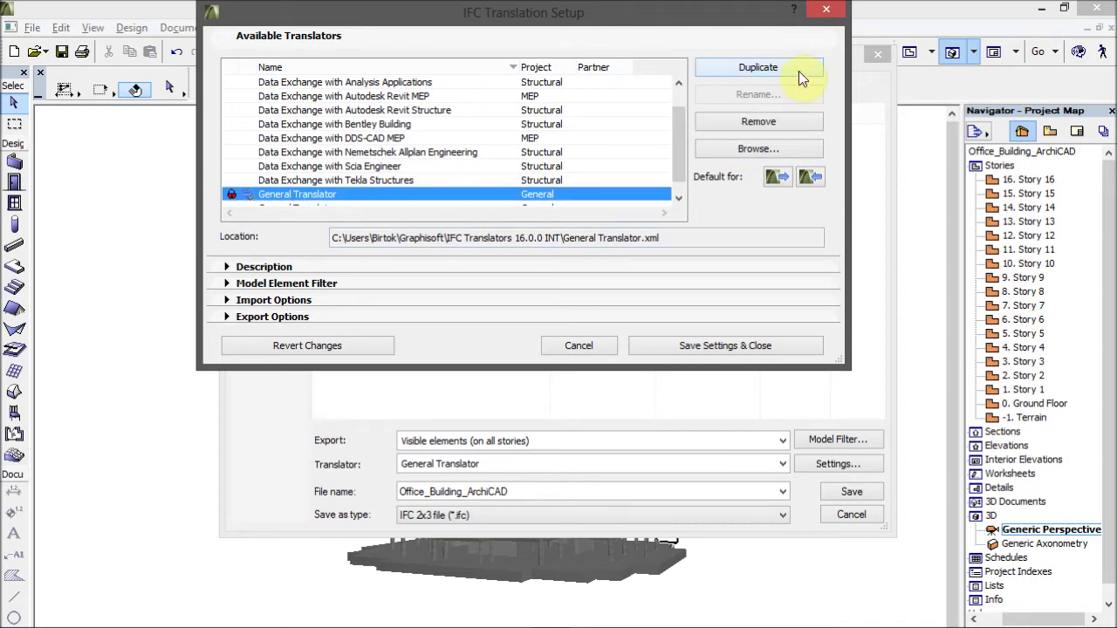
scroll(646, 166, "down", 1)
left_click(389, 194)
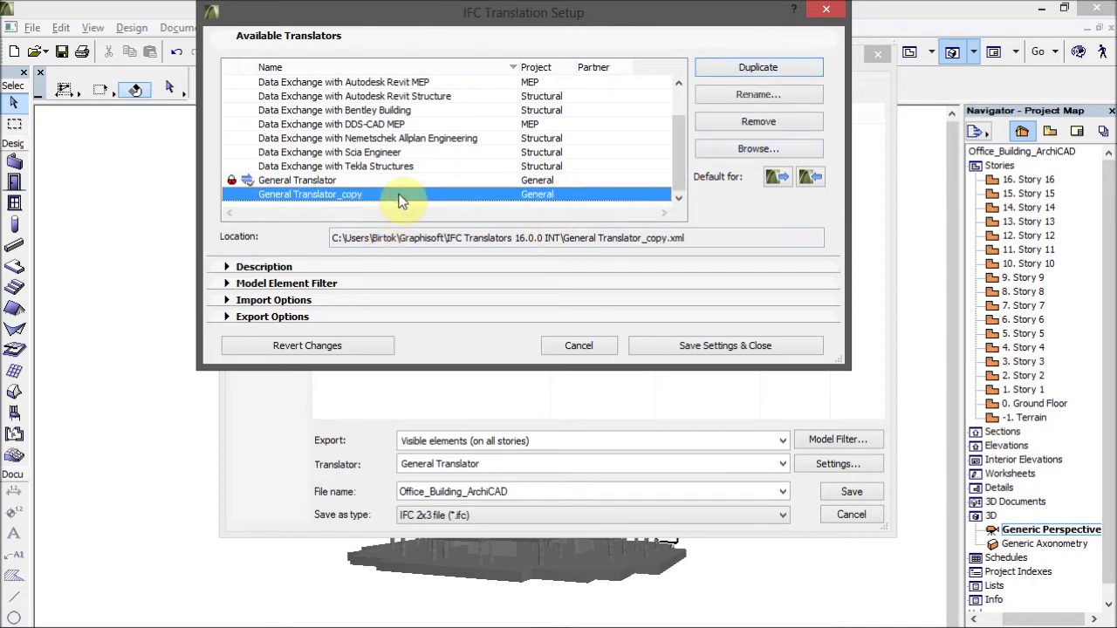
left_click(393, 272)
left_click(387, 362)
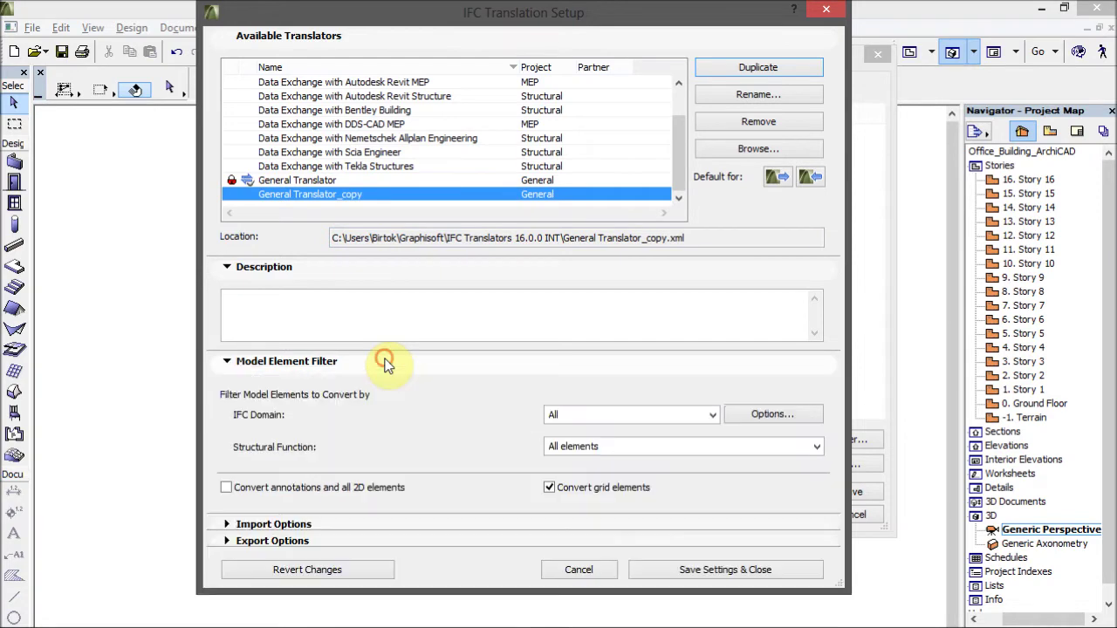
- Set the copied translator's IFC domain to Structural and review the element types that the domain includes
left_click(711, 417)
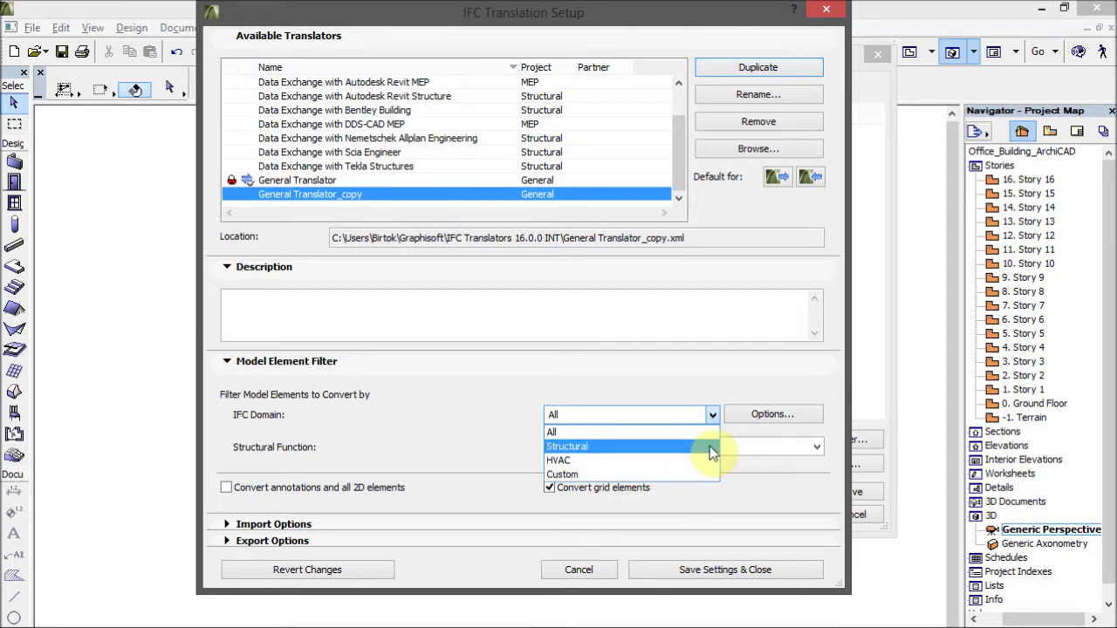
left_click(709, 446)
left_click(805, 414)
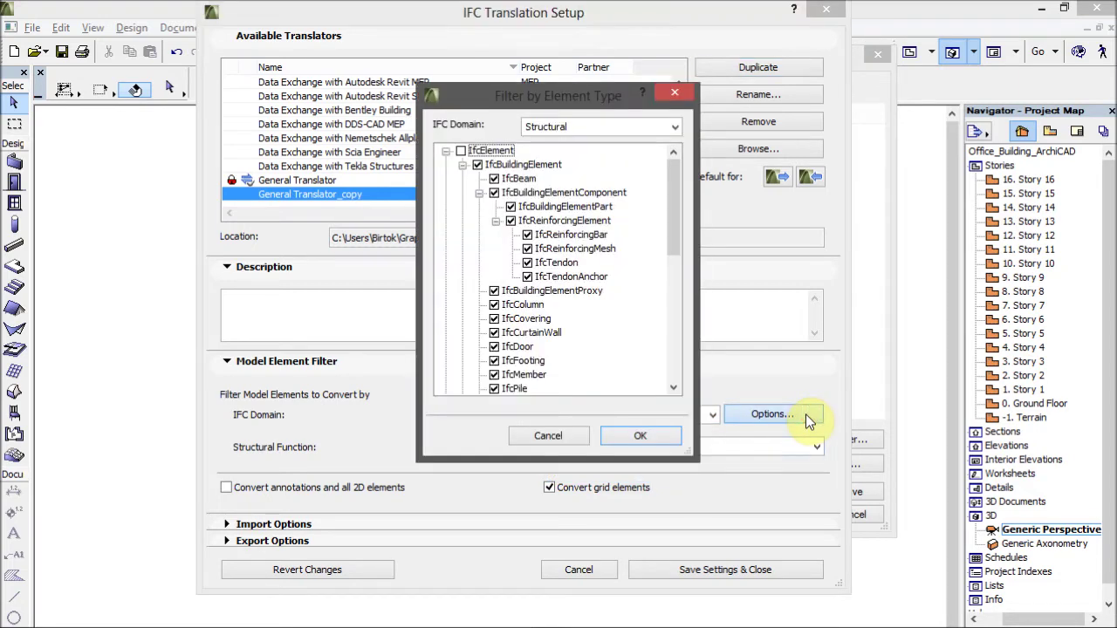
left_click_drag(670, 194, 681, 331)
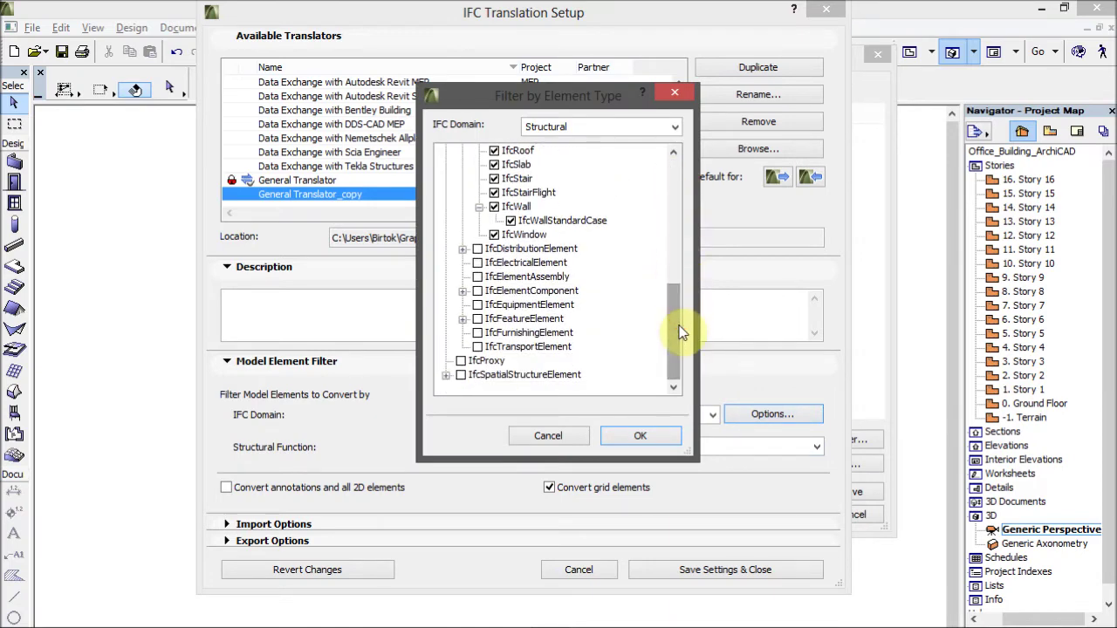
left_click(548, 436)
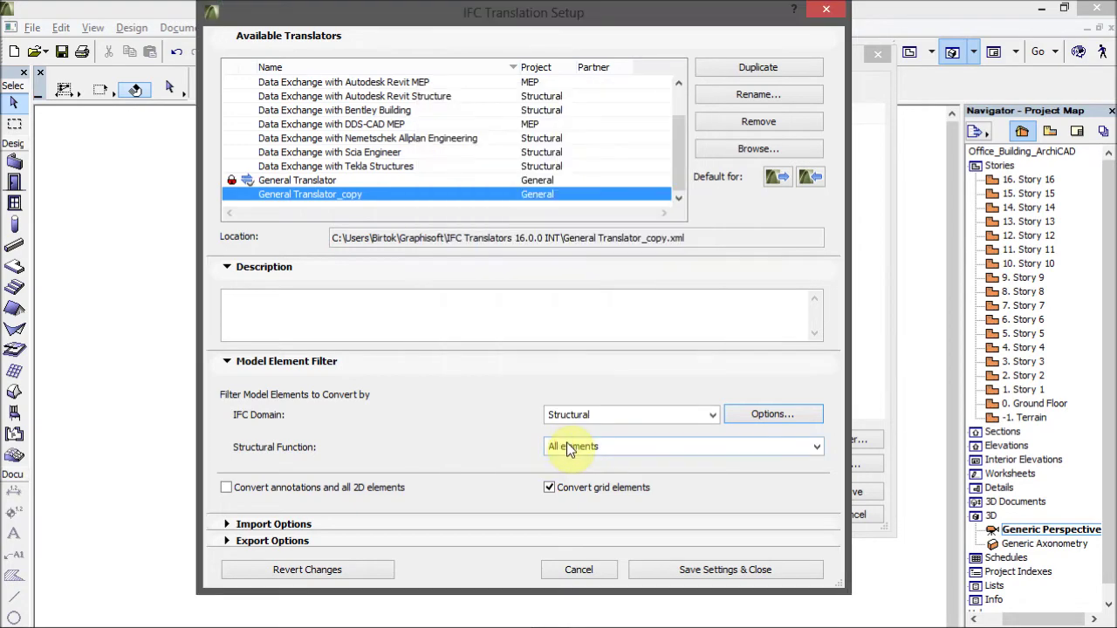
- Examine the copied translator's import and export options and leave the translation setup without saving
left_click(453, 524)
left_click(456, 582)
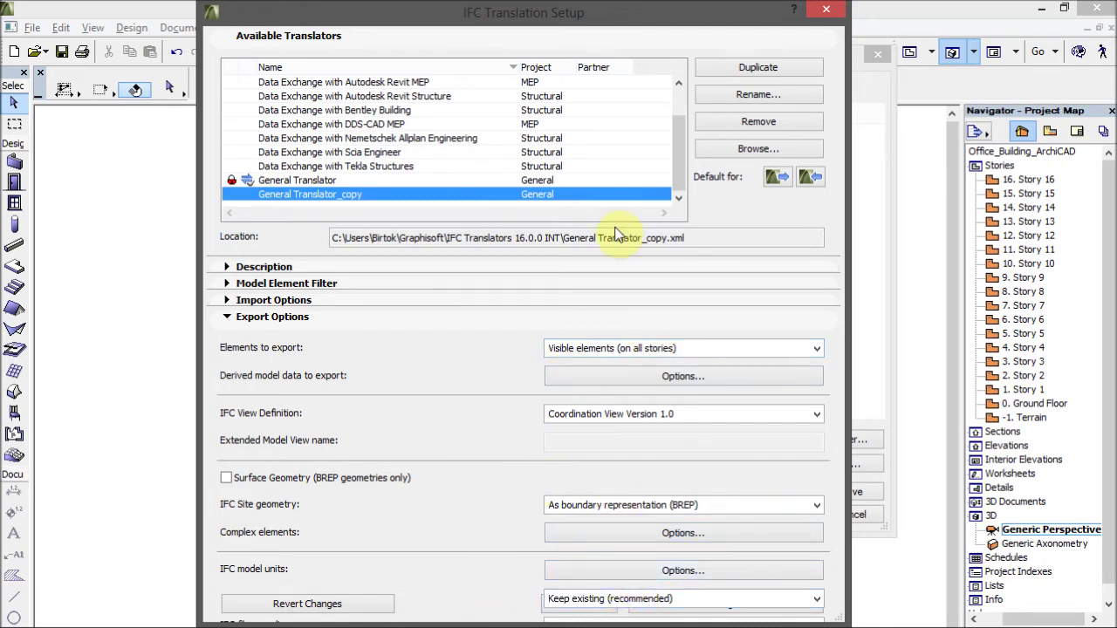
left_click(825, 9)
- Choose Visible elements (on all stories) as the export scope and review the element types in the export's model filter
left_click(634, 446)
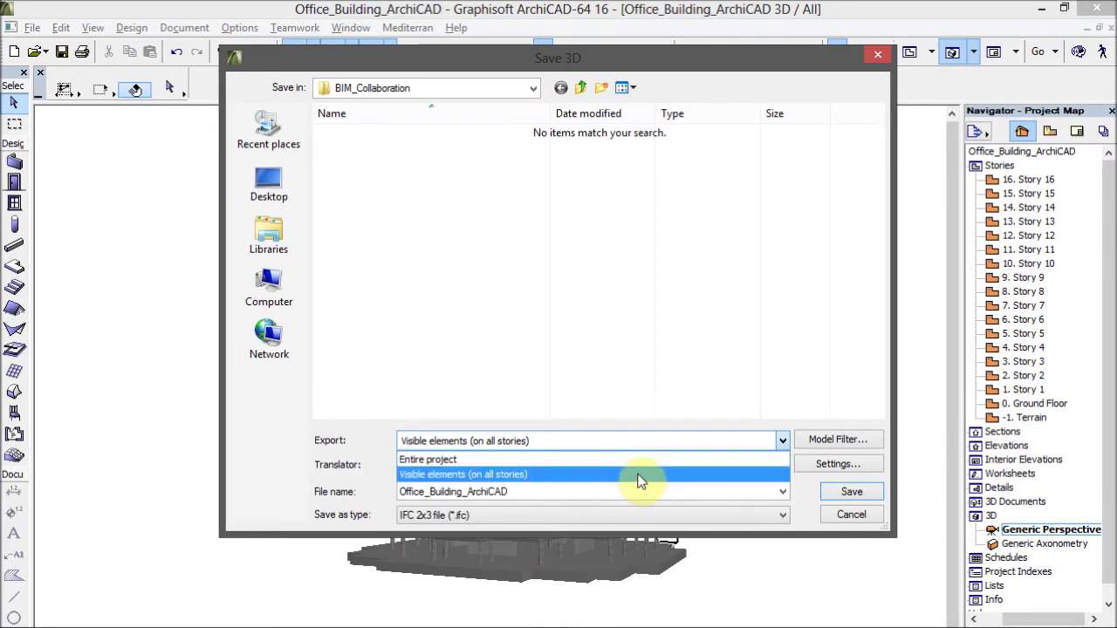
left_click(639, 476)
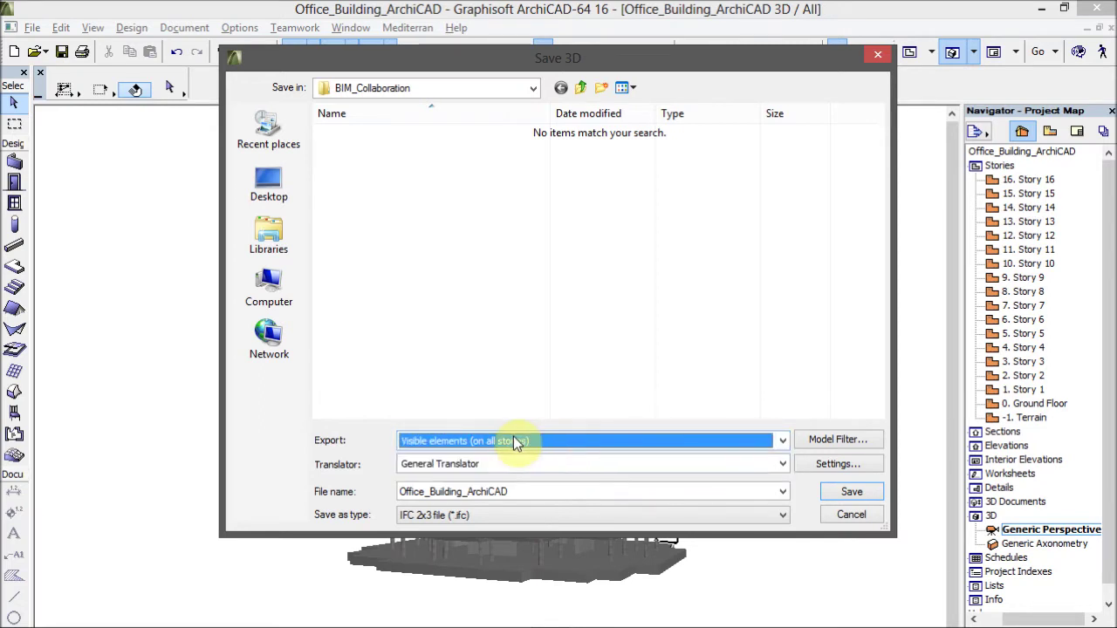
left_click(833, 439)
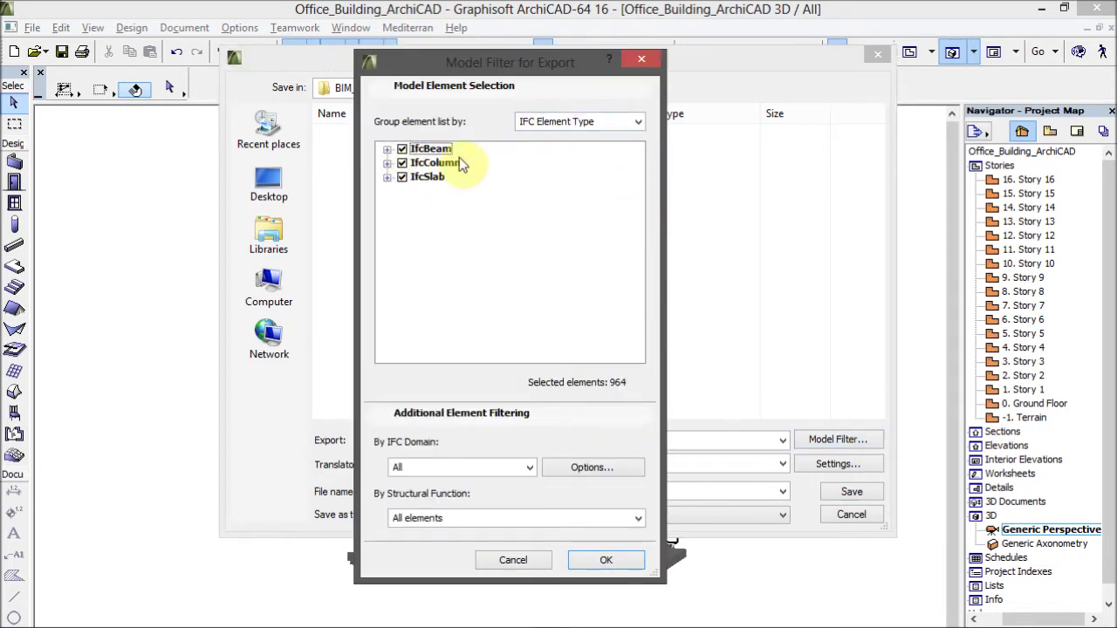
left_click(528, 561)
- Name the IFC file Office_Building_ArchiCAD_Export and save it in the BIM_Collaboration folder
left_click(551, 491)
type("_Export")
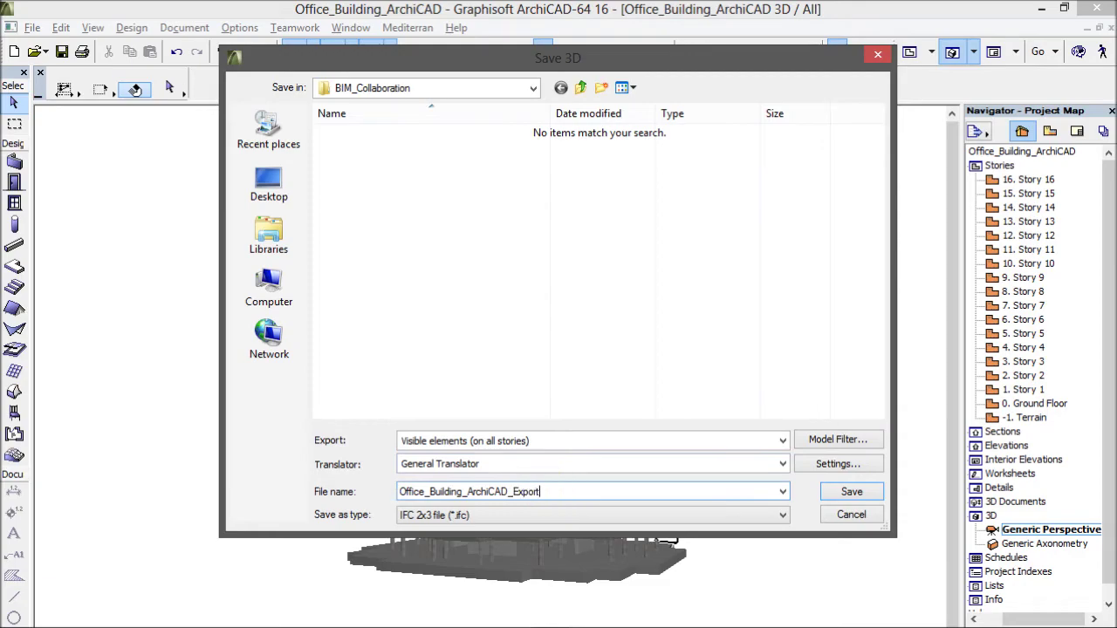
left_click(836, 492)
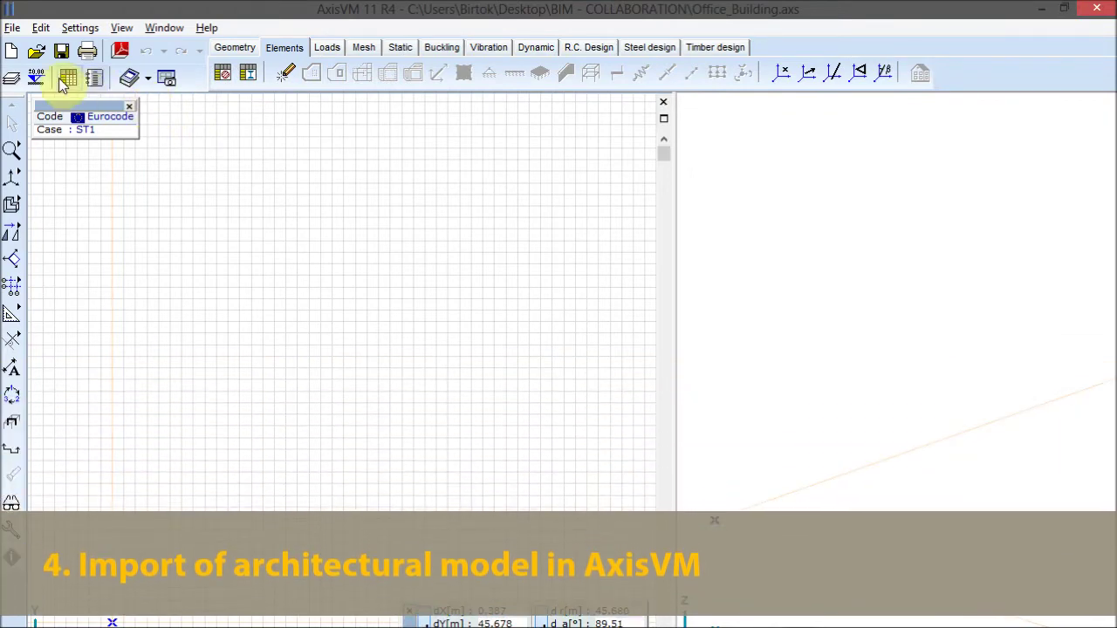
- Switch to AxisVM and import Office_Building_ArchiCAD_Export.ifc as architectural model objects, using Overwrite, a 5° arc resolution and a 0.010 m joining distance
left_click(16, 29)
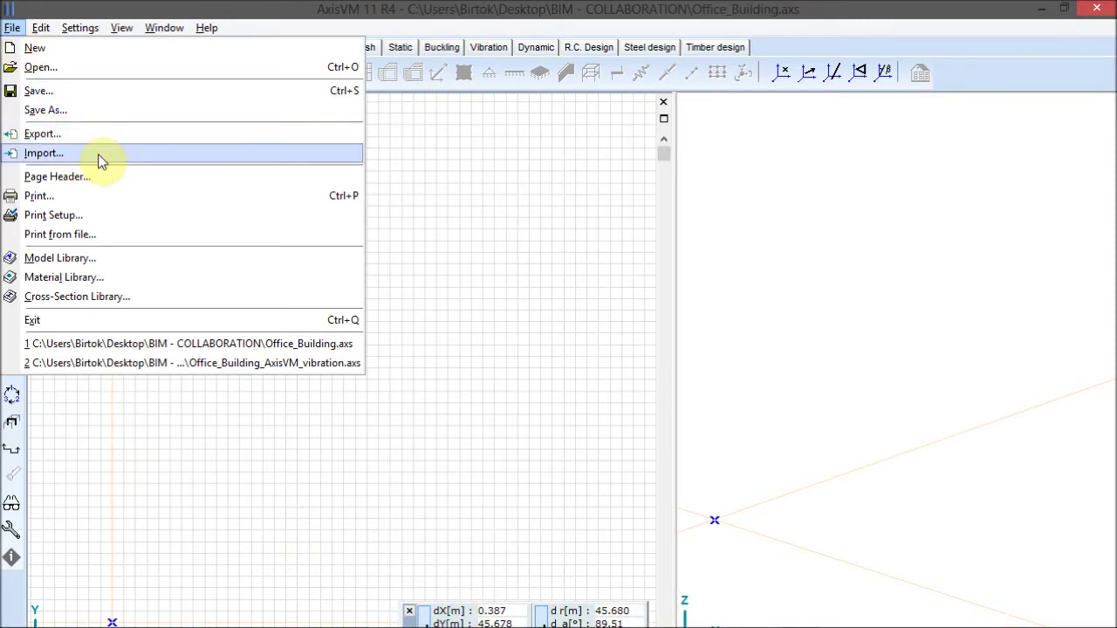
left_click(151, 152)
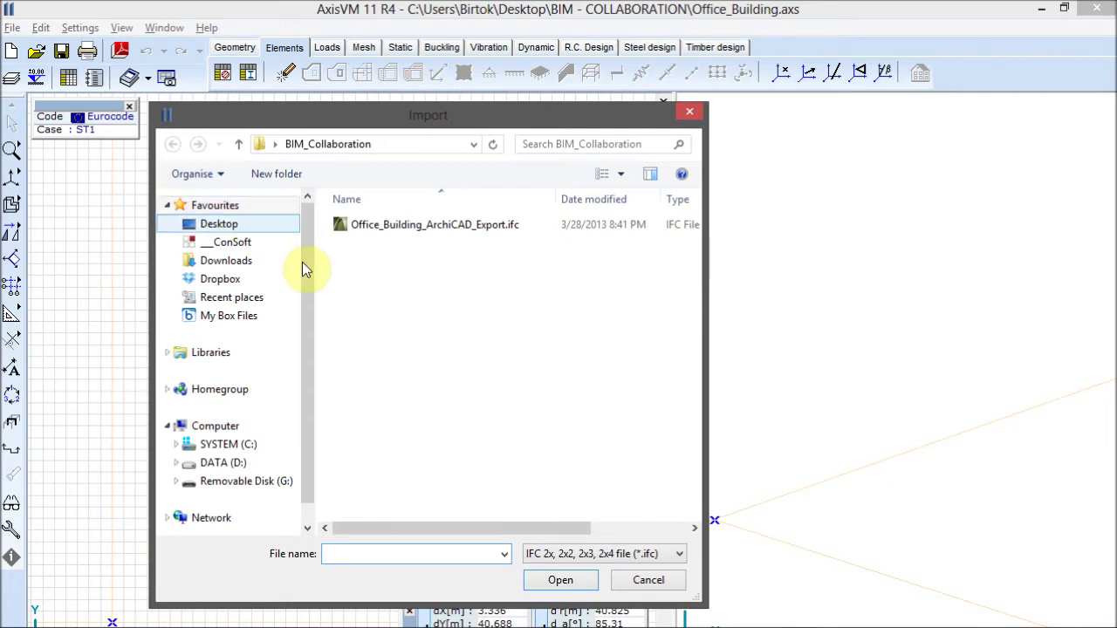
left_click(454, 227)
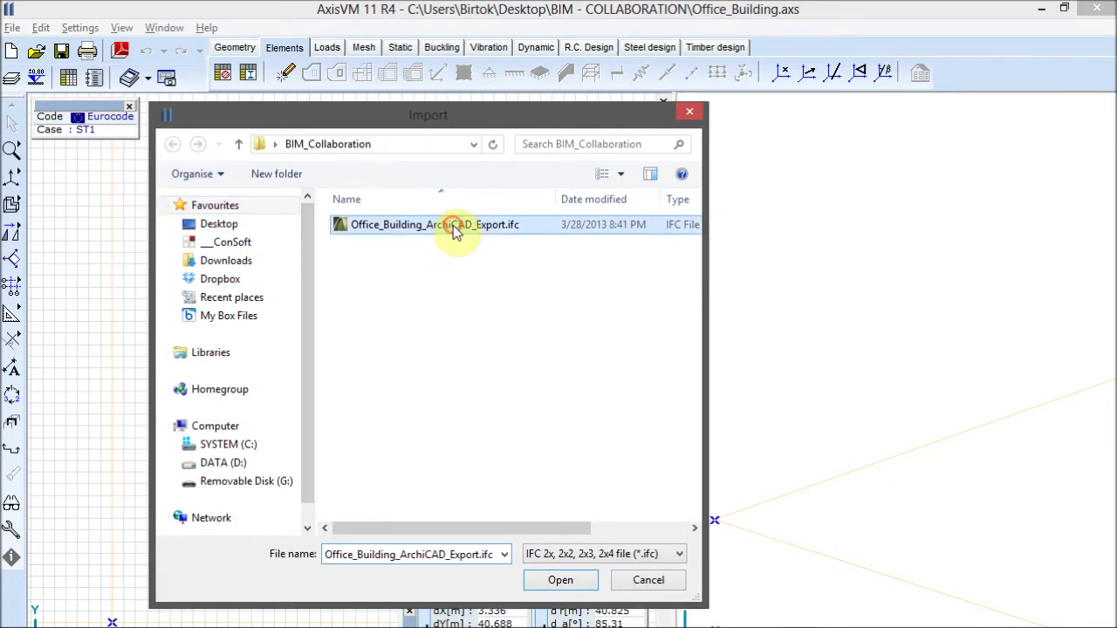
left_click(561, 580)
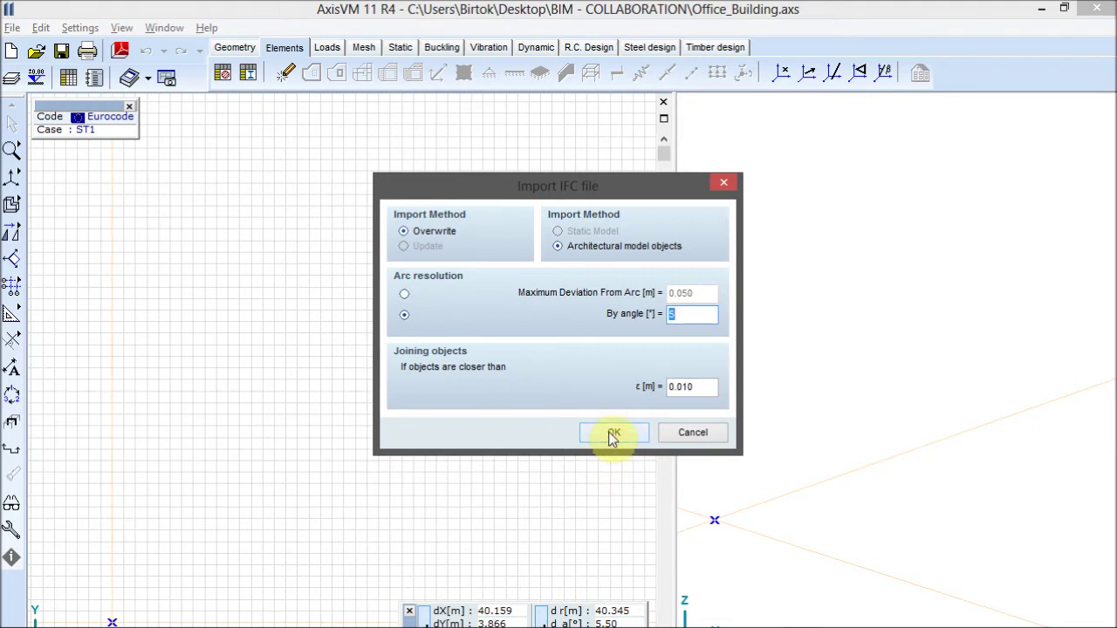
left_click(611, 435)
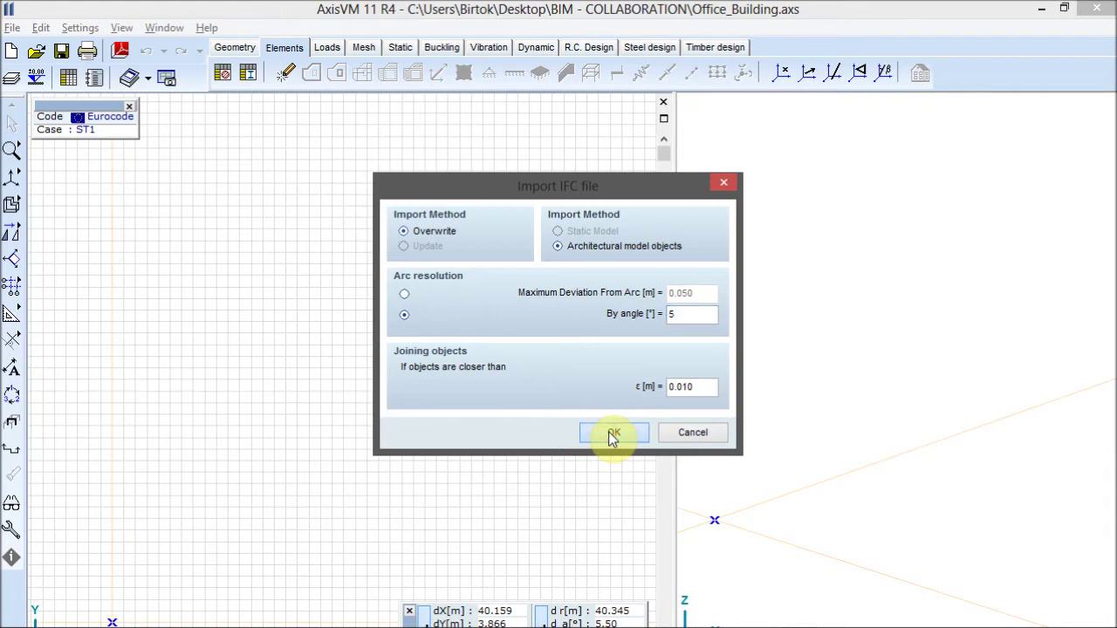
left_click(611, 434)
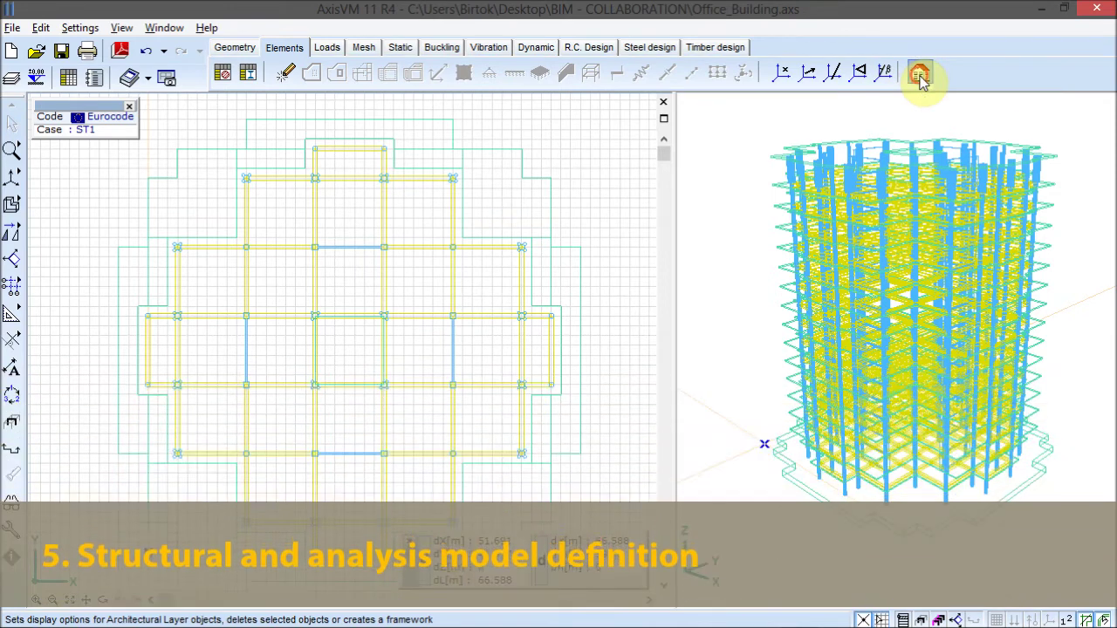
- Start creating a model framework from all slabs, columns and beams of the imported architectural model
left_click(920, 75)
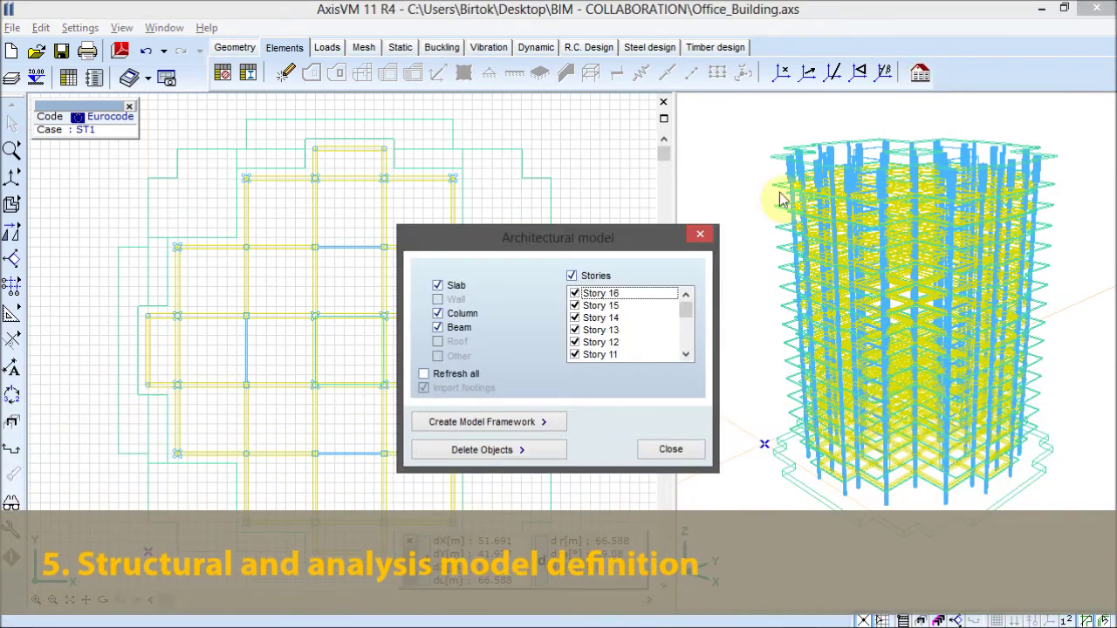
left_click(541, 424)
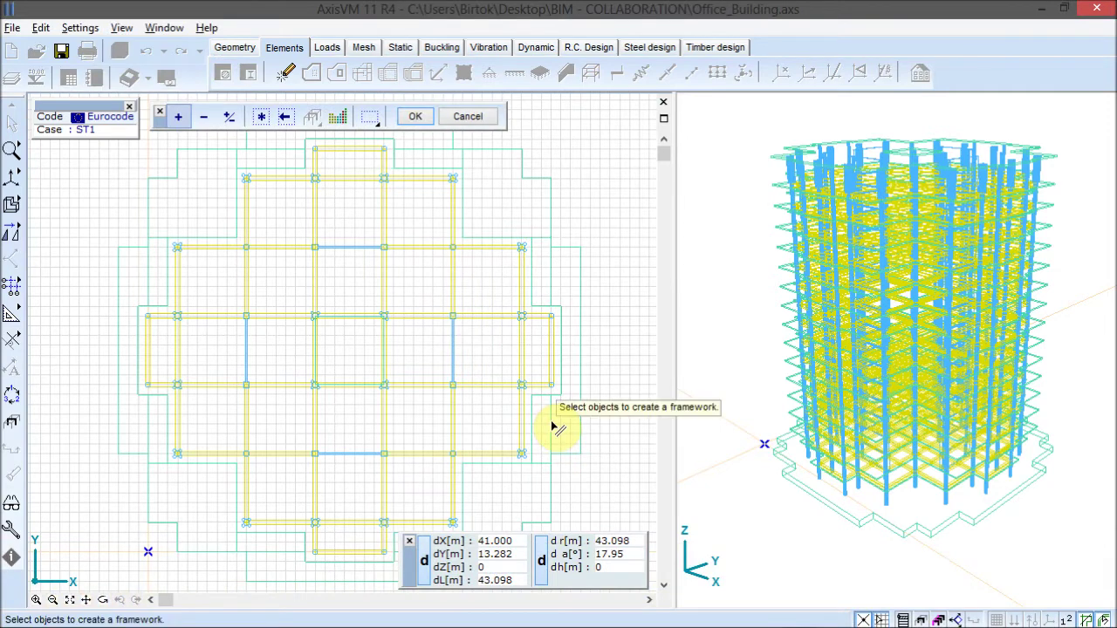
left_click(261, 117)
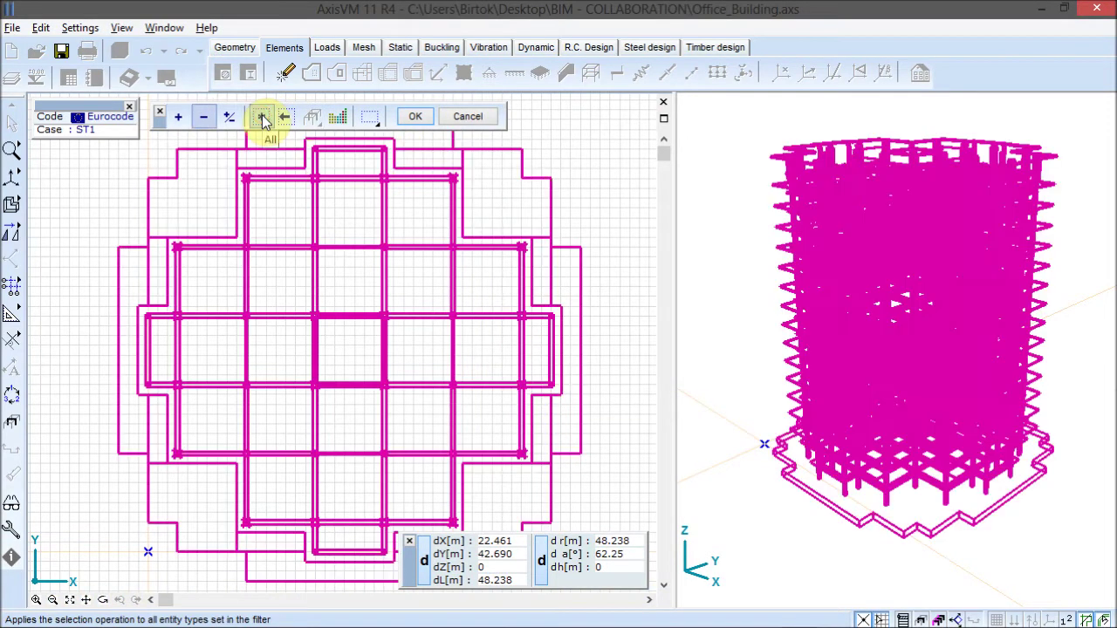
left_click(415, 117)
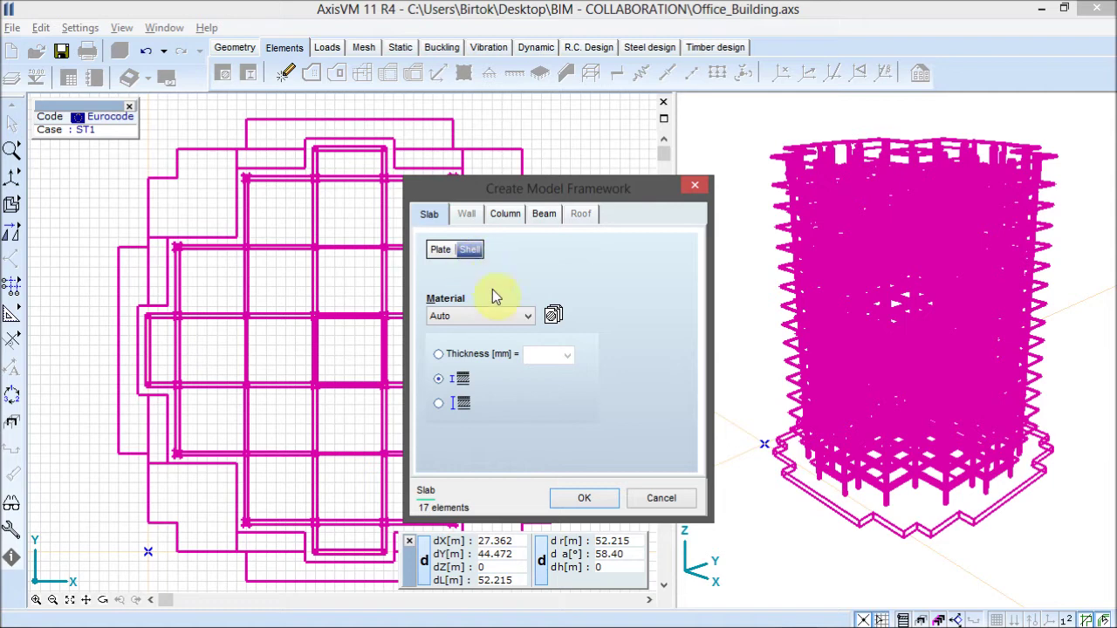
- Set the framework's slab material to Auto with thickness calculated from the thickest object layer, and keep the column material on Auto
left_click(492, 315)
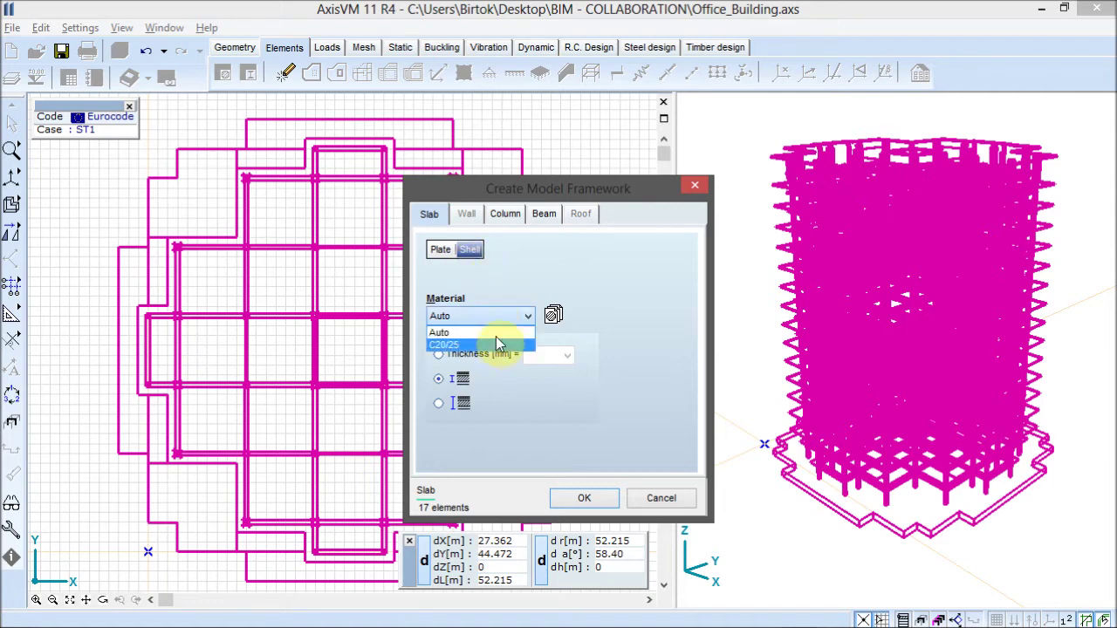
left_click(488, 332)
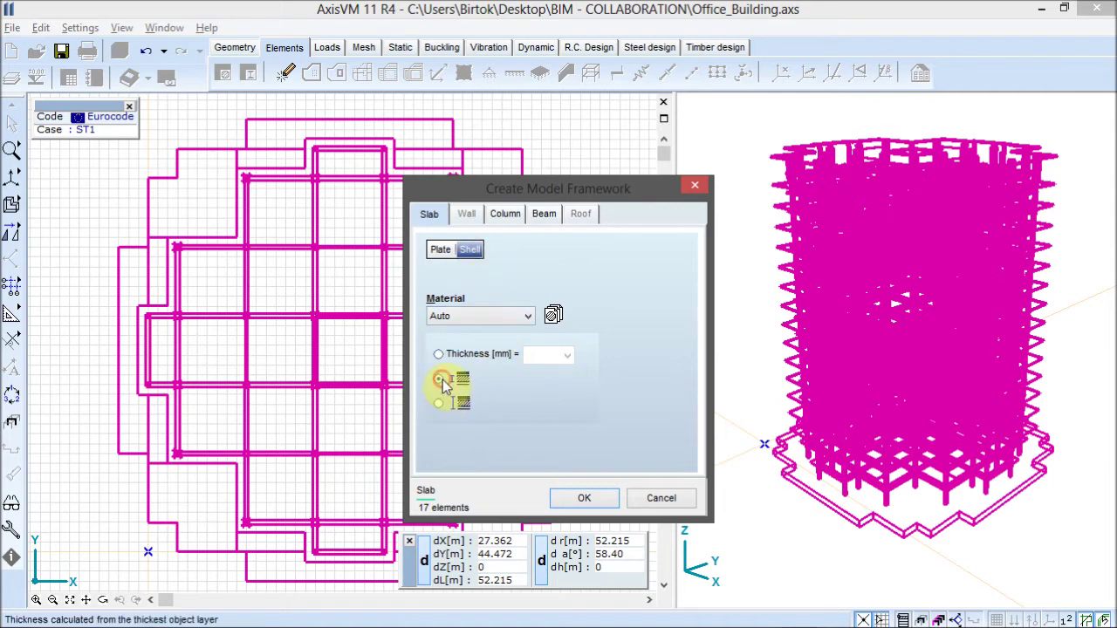
left_click(504, 215)
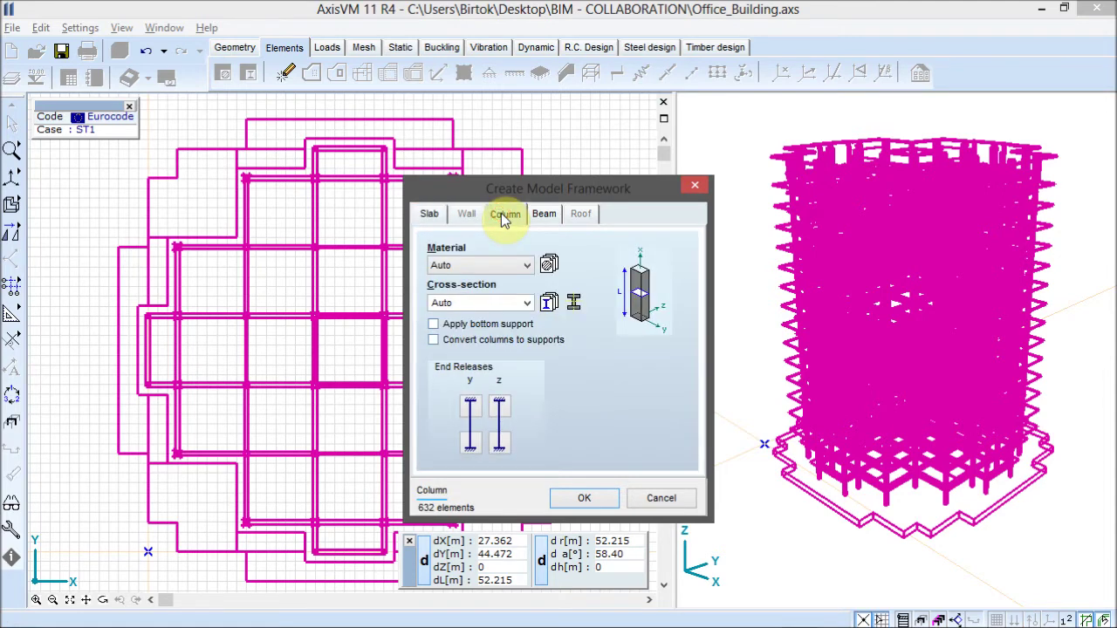
left_click(504, 267)
left_click(504, 267)
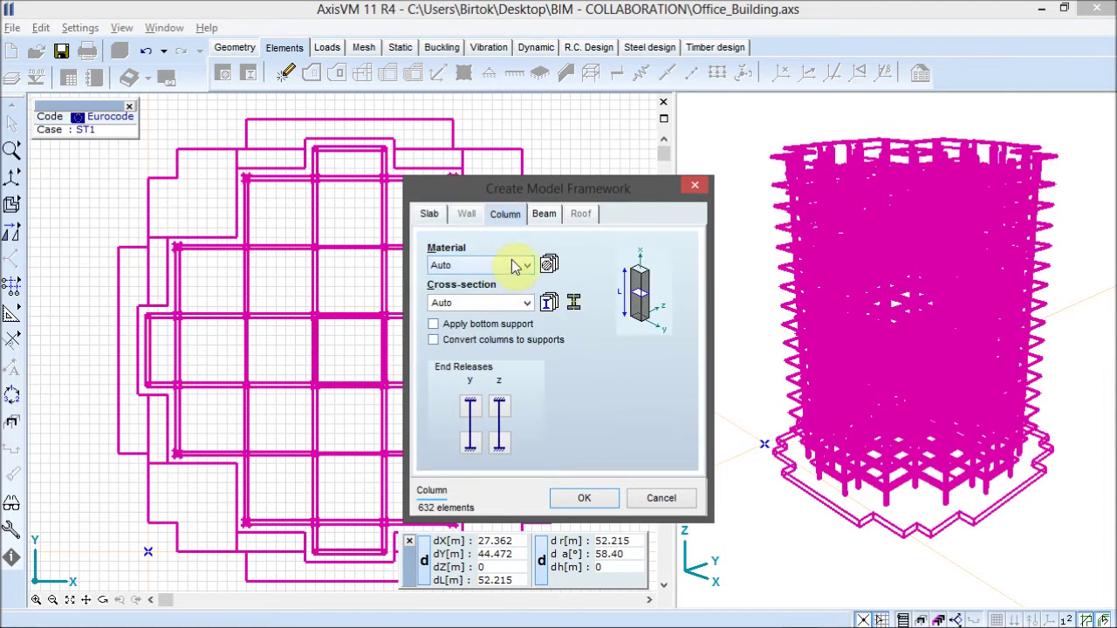
- Set the framework's beams to be created as ribs with Auto material and Auto cross-section, and create the model framework
left_click(544, 214)
left_click(498, 315)
left_click(497, 315)
left_click(440, 249)
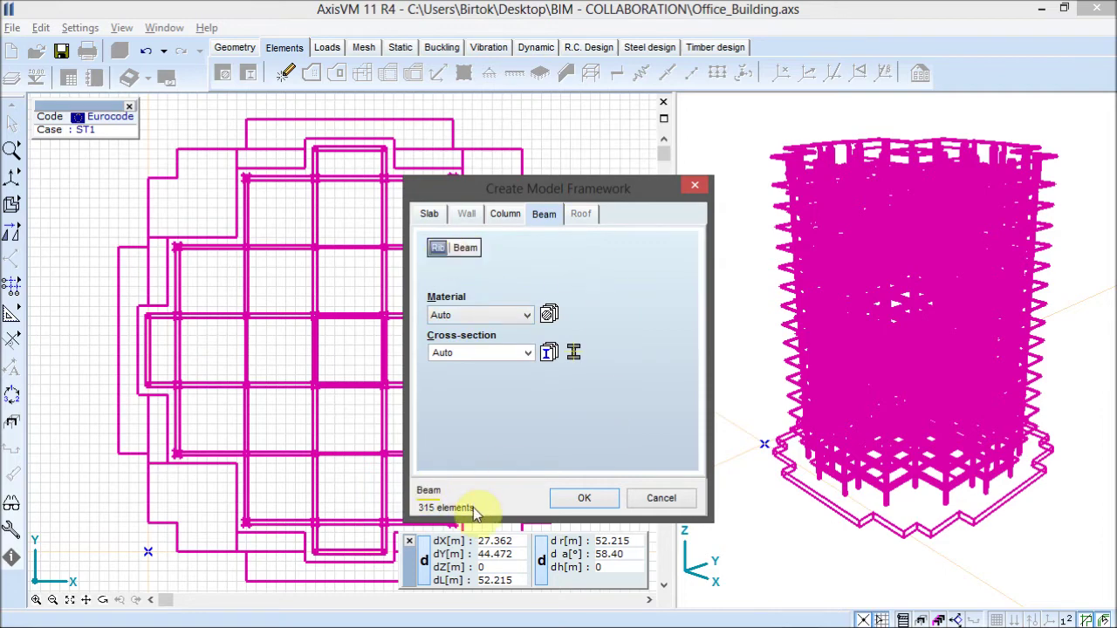
left_click(585, 499)
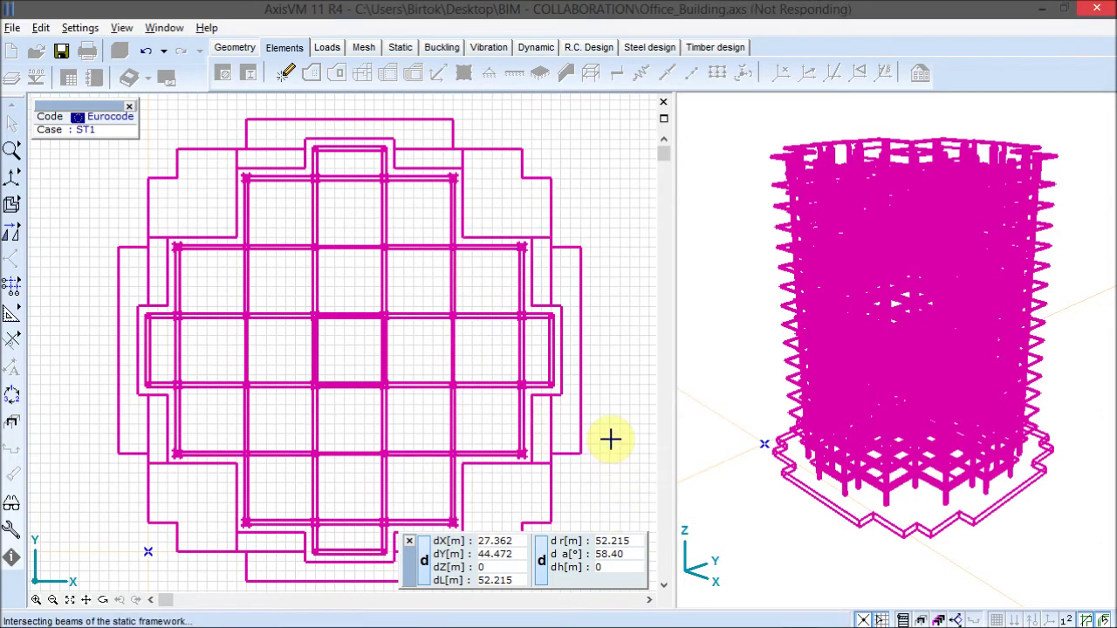
- Display the 3D perspective view as a rendered model and hide the architectural layers
left_click(711, 421)
left_click(12, 204)
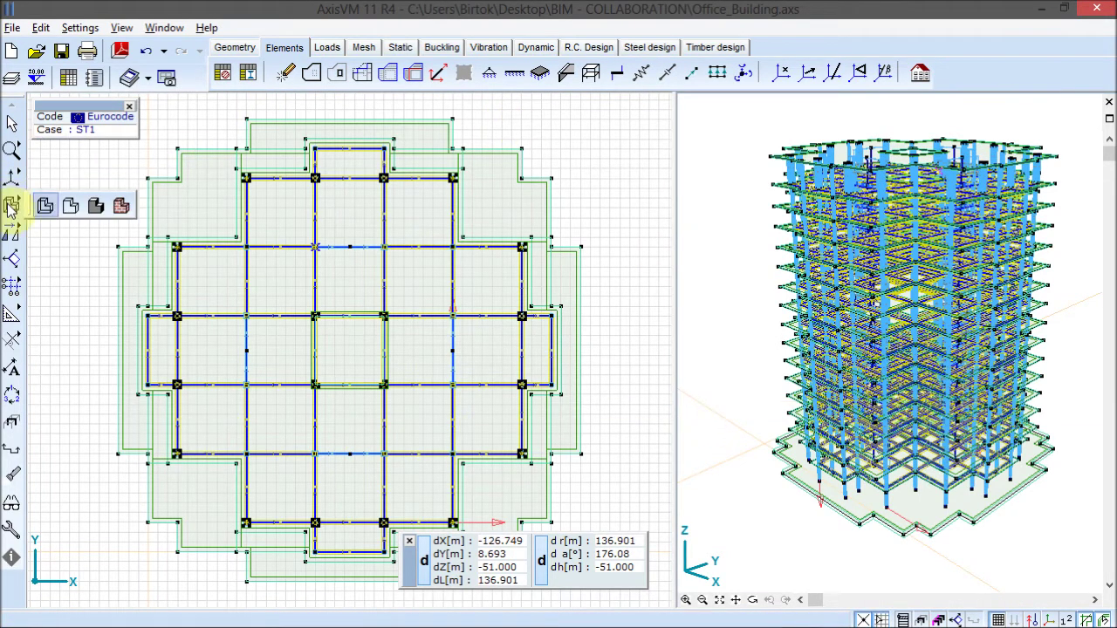
left_click(92, 204)
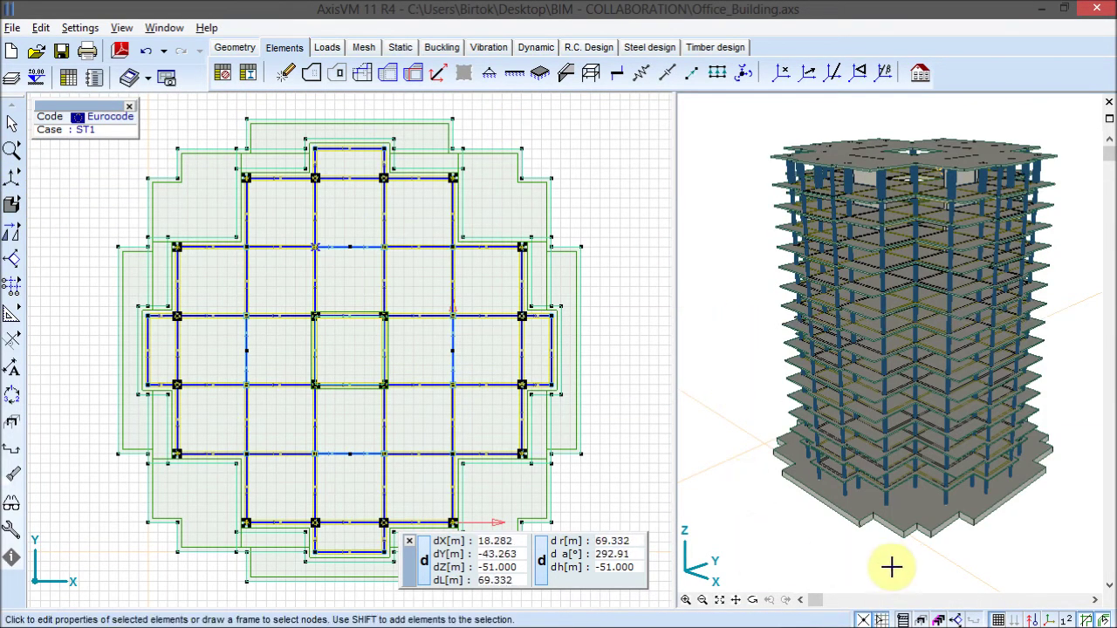
left_click(1082, 616)
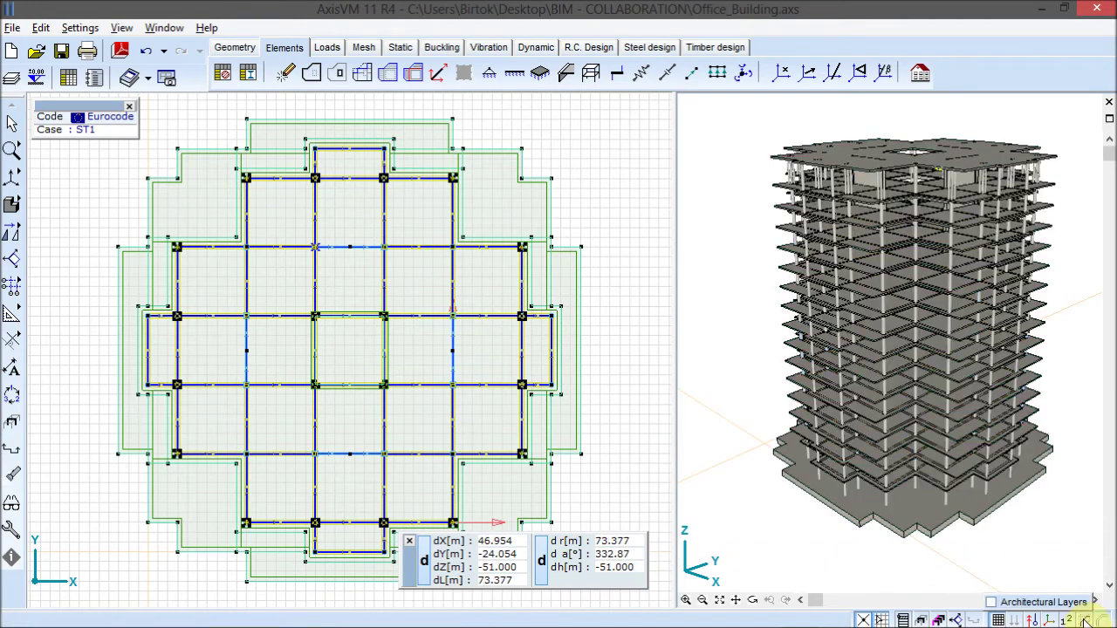
- Modify the beam elements filtered by the O 600 and O 500 cross-sections, giving them a dark green fill colour
left_click(437, 73)
left_click(343, 119)
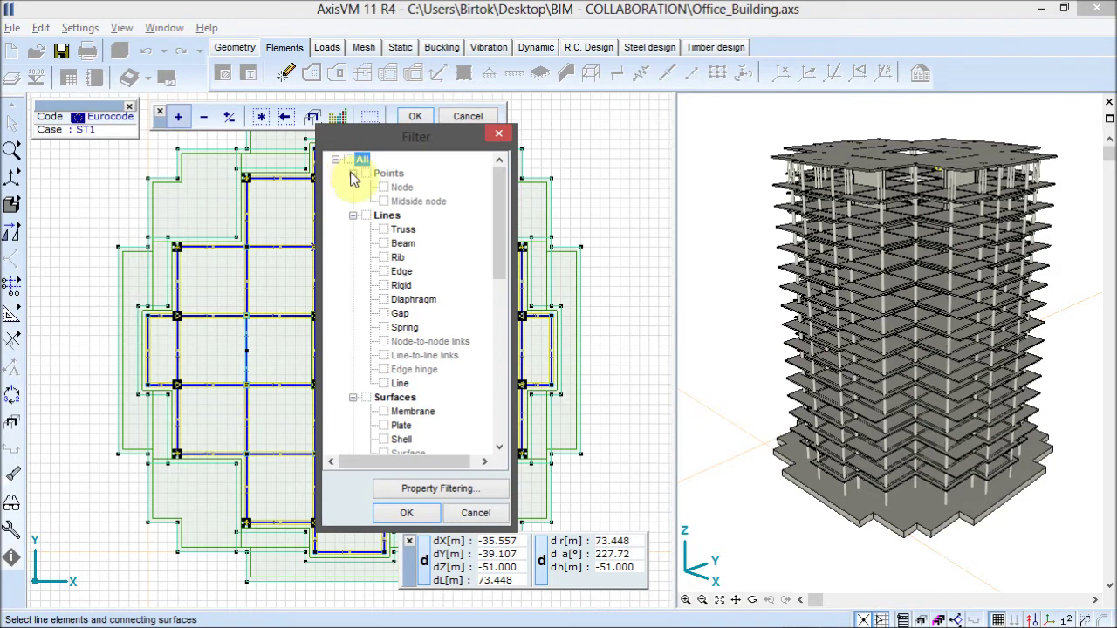
left_click(470, 491)
left_click(567, 224)
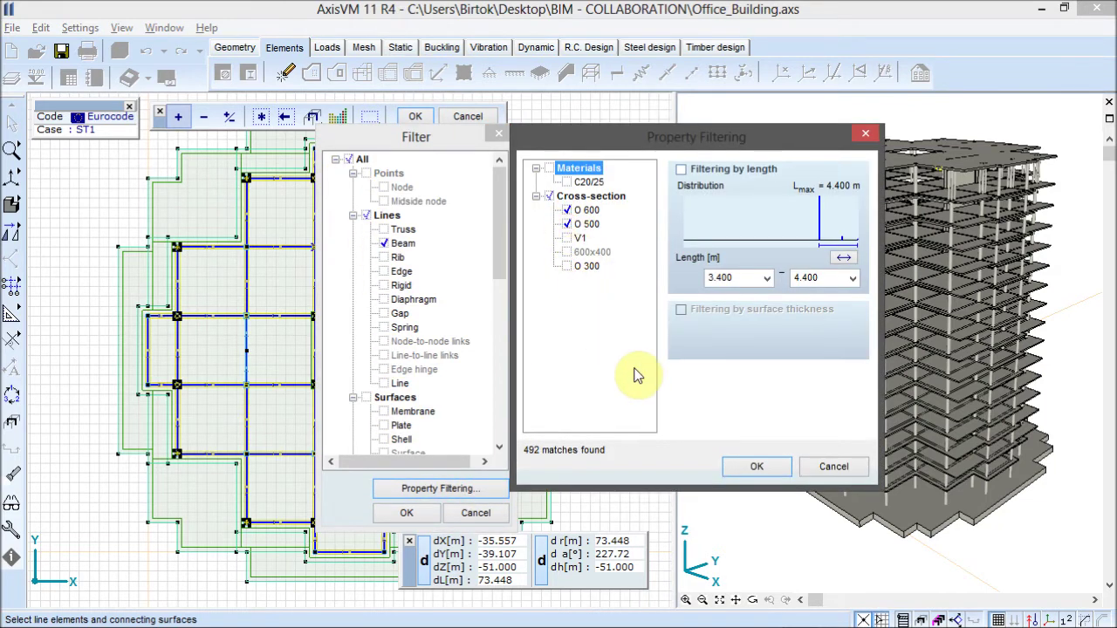
left_click(742, 472)
left_click(426, 518)
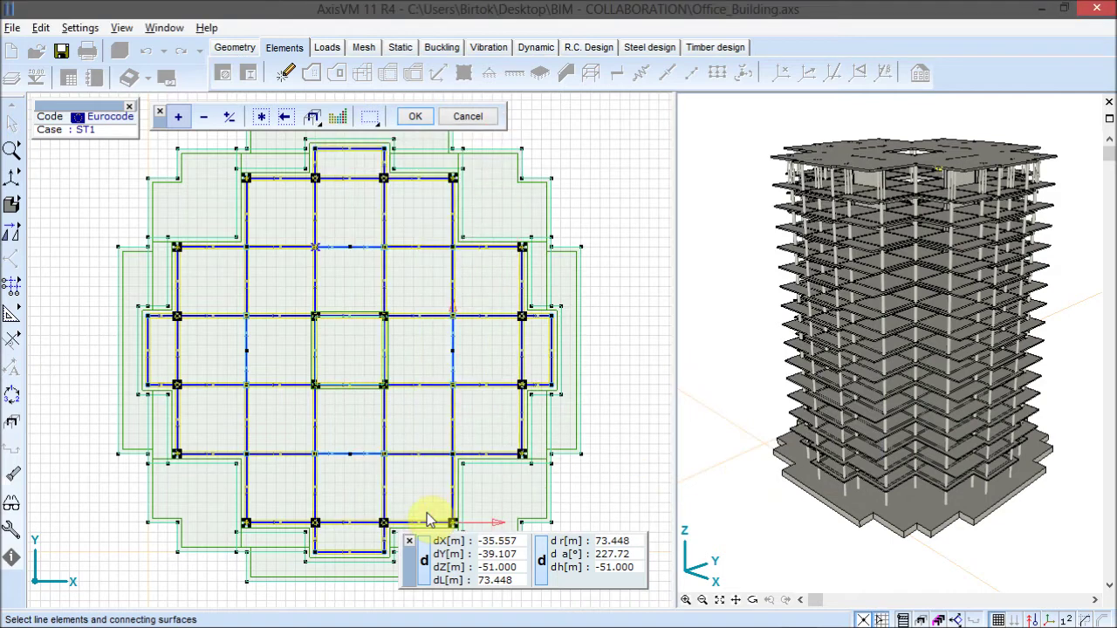
left_click(263, 121)
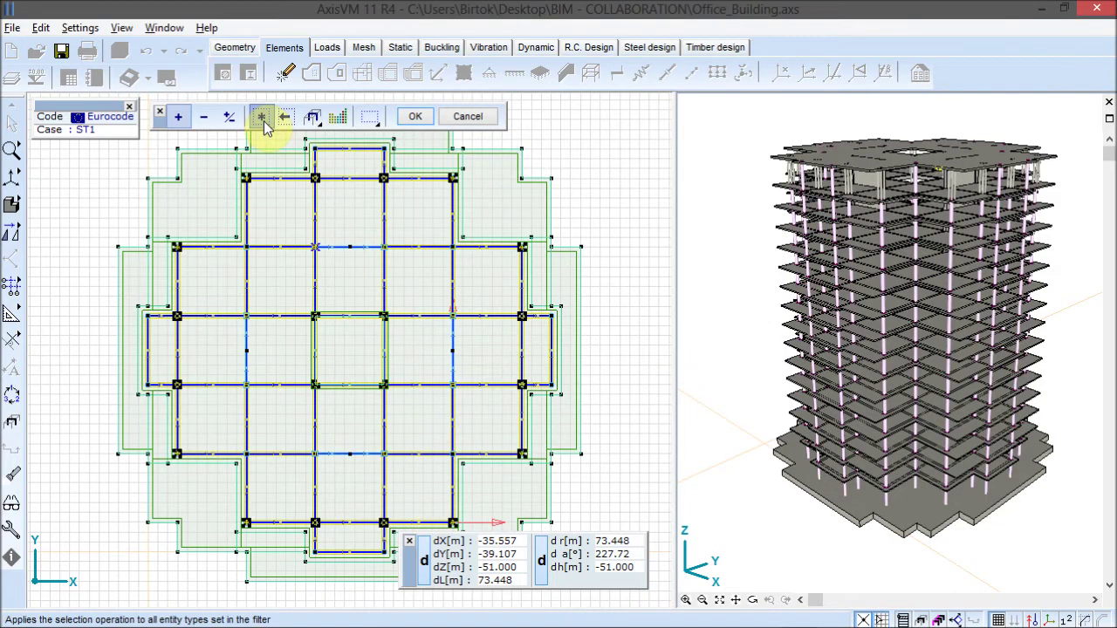
left_click(416, 116)
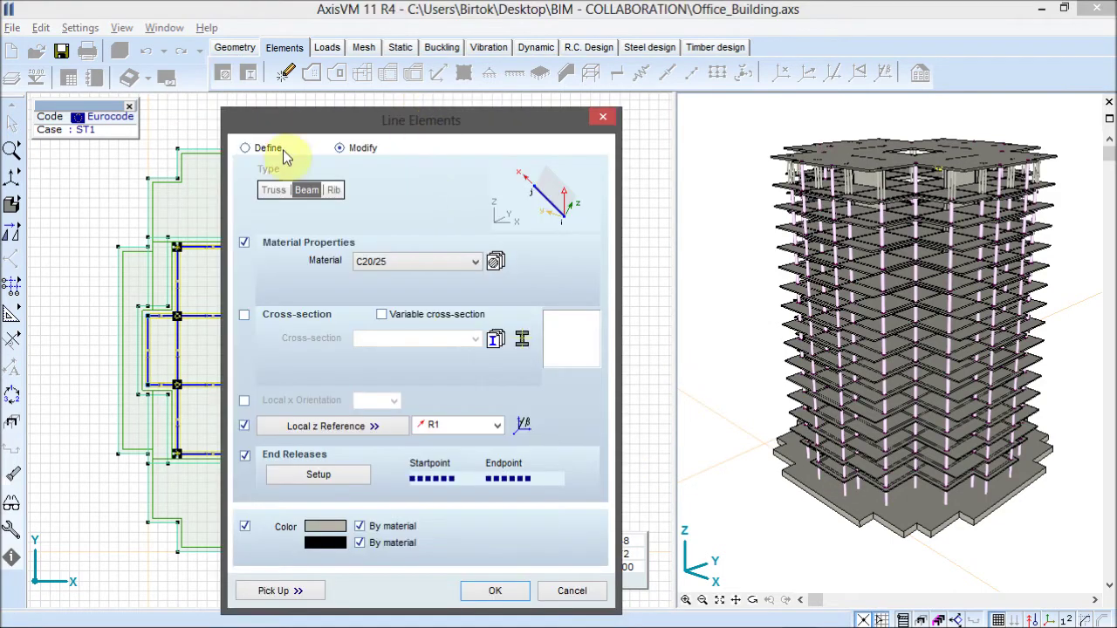
left_click(245, 147)
left_click(340, 148)
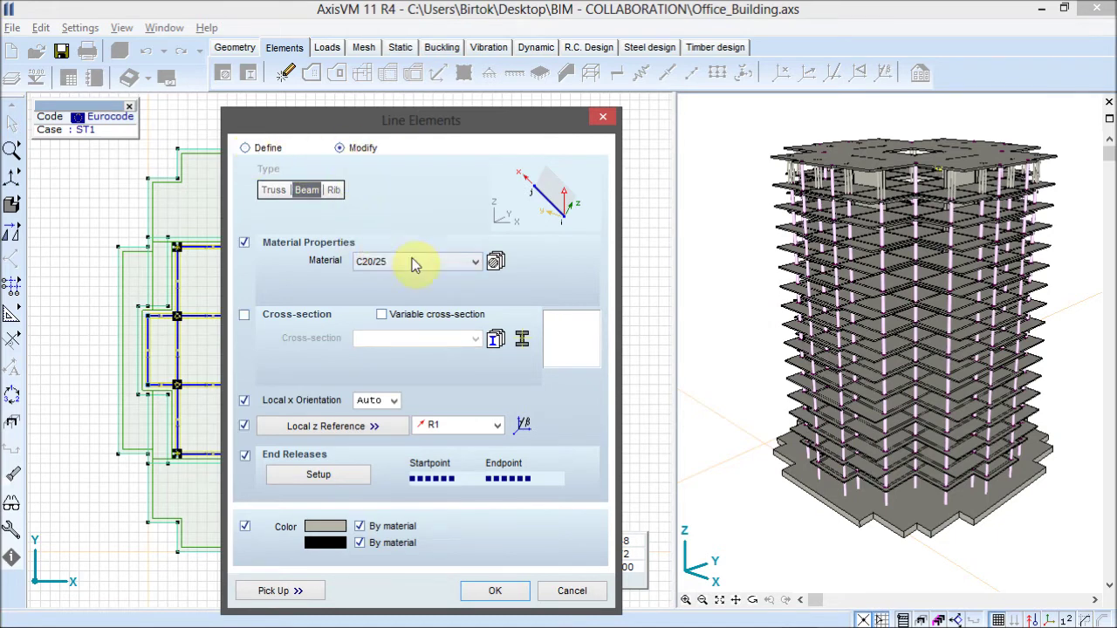
left_click(340, 527)
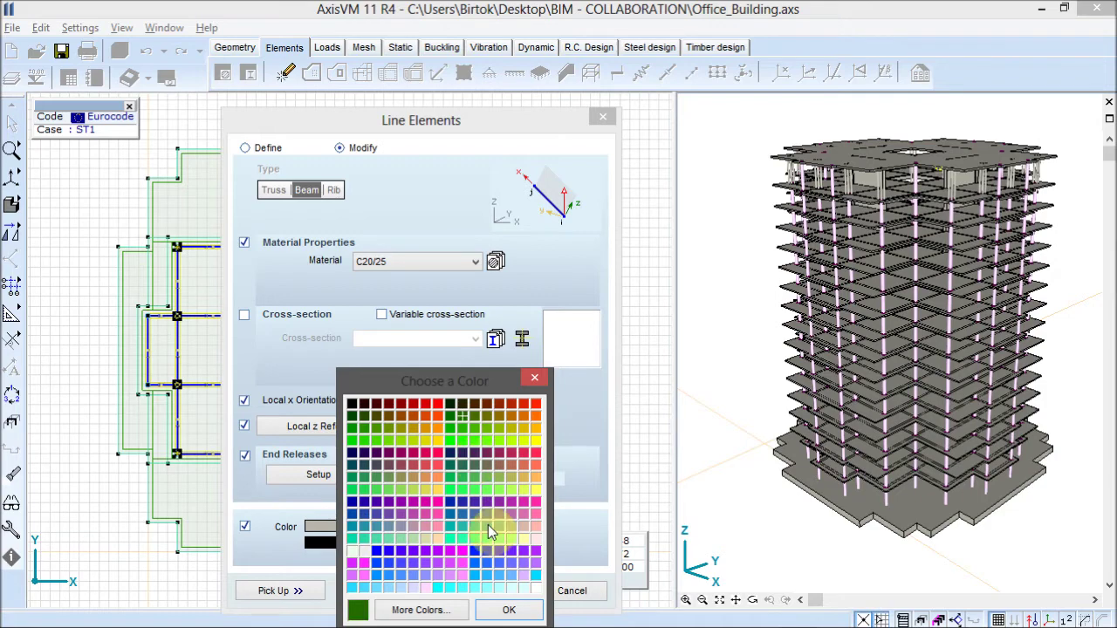
left_click(509, 611)
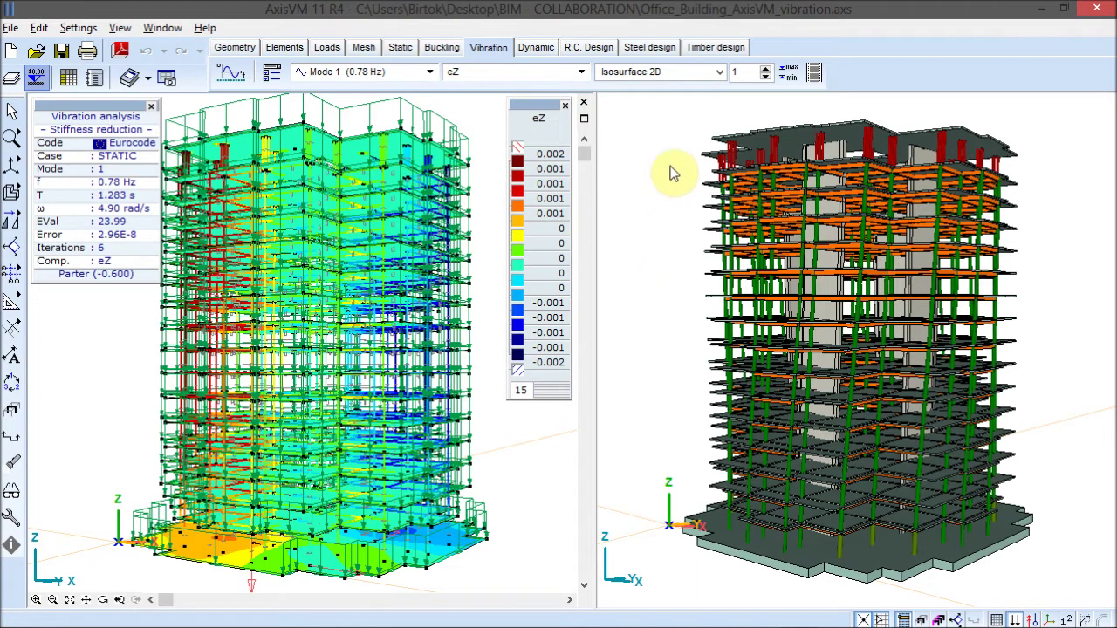
- Play the animation of the Mode 1 eZ vibration result in Office_Building_AxisVM_vibration.axs
left_click(814, 76)
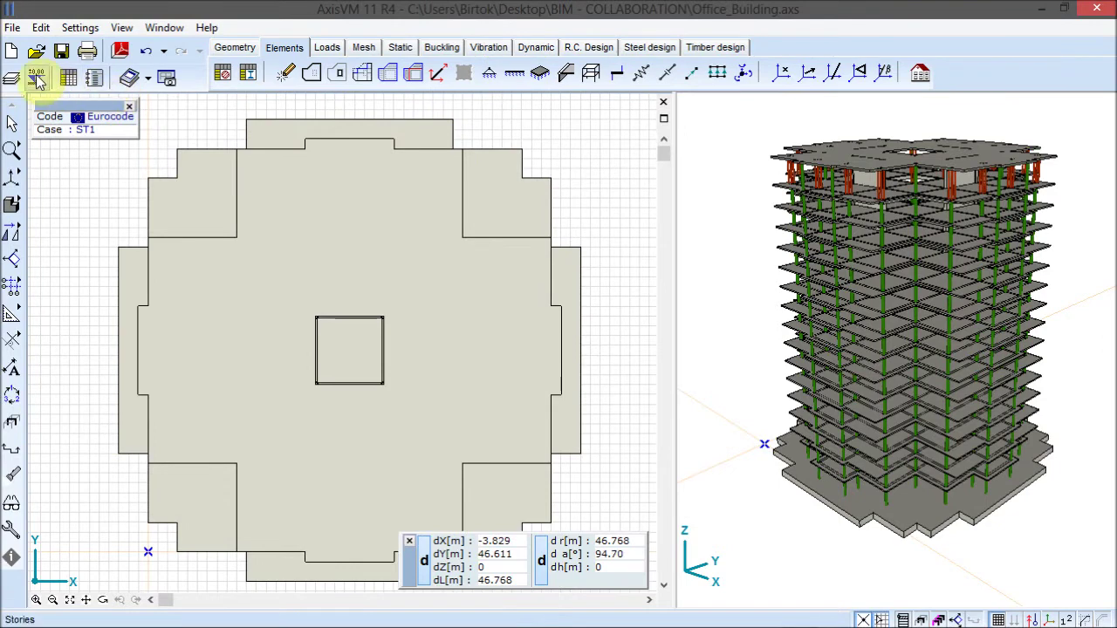
- Display only Story 15 (+51.000) as the current story in the plan view
left_click(36, 78)
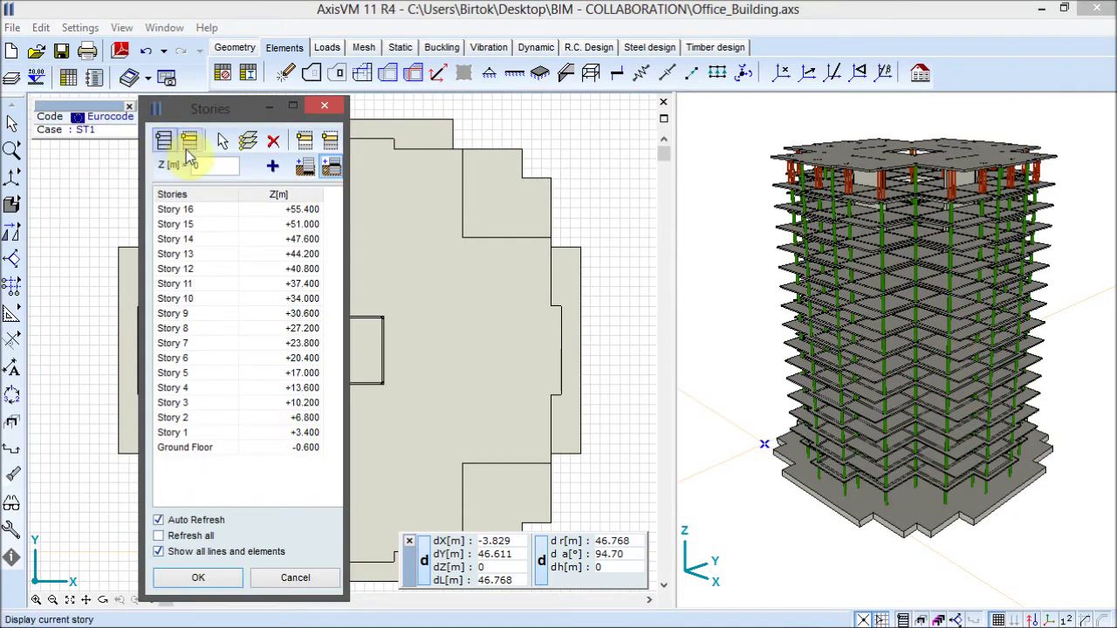
left_click(162, 225)
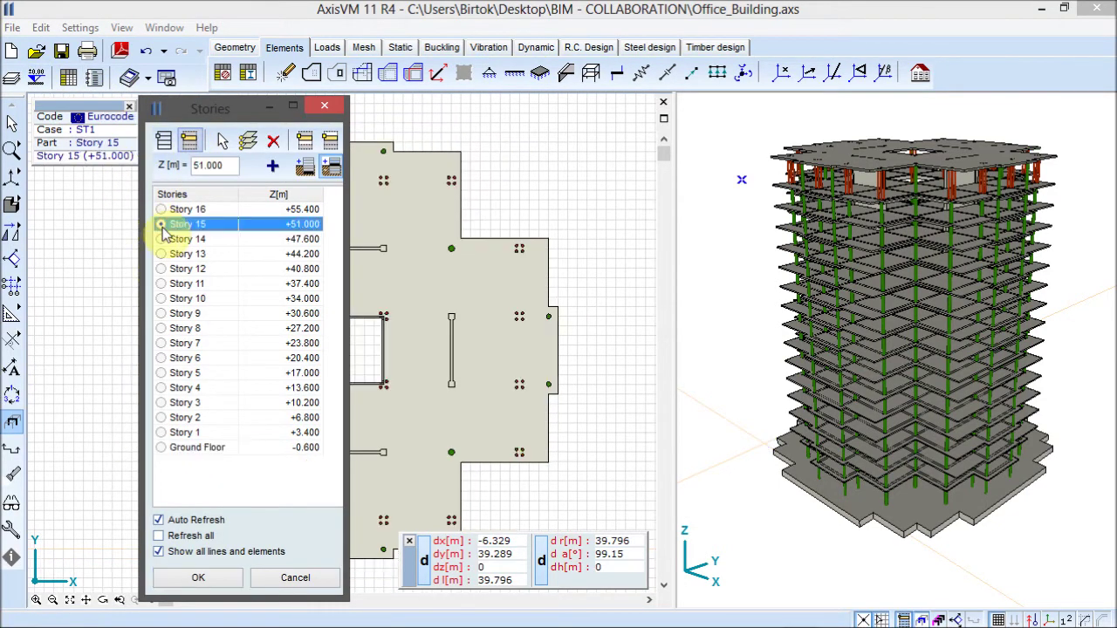
left_click(218, 578)
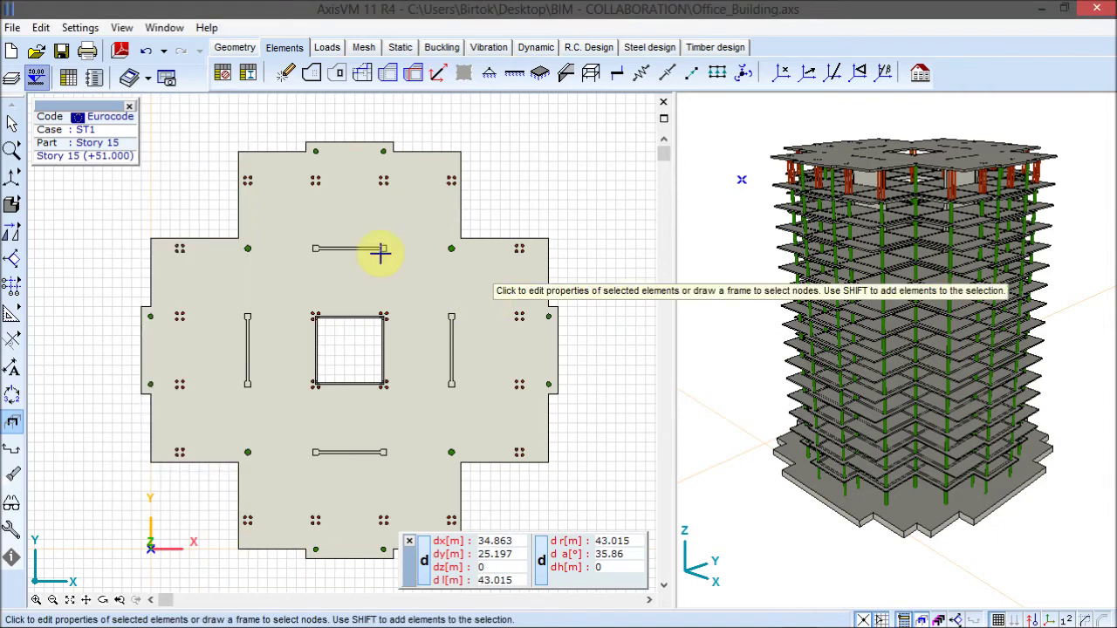
- Delete the columns with the O 500 cross-section on Story 15, selecting them by filtering beam elements by cross-section
left_click(13, 126)
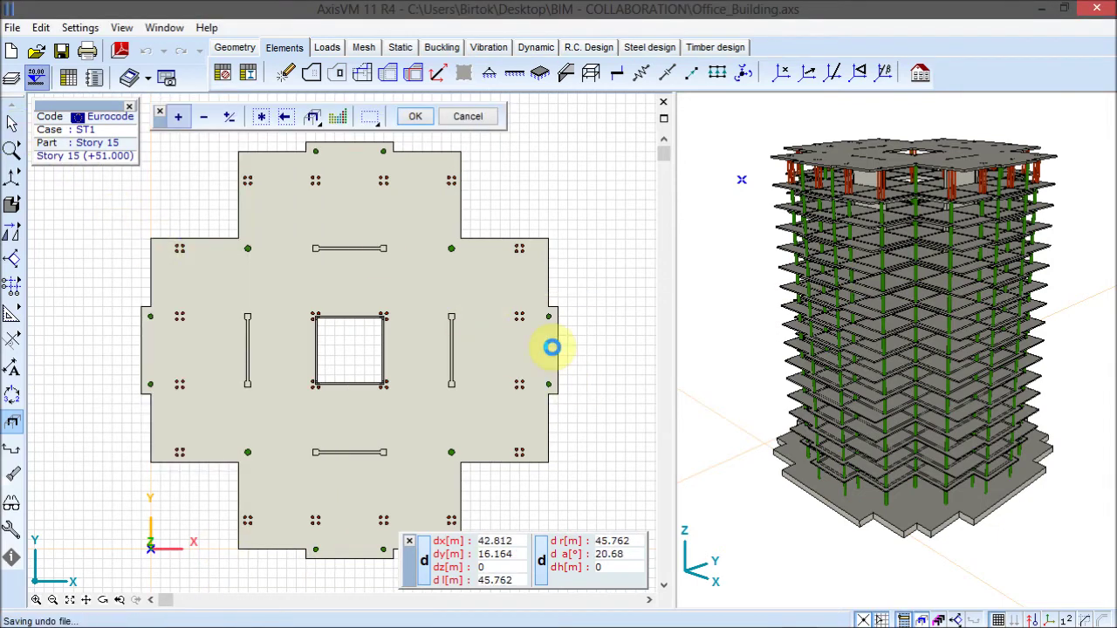
left_click(341, 122)
left_click(348, 159)
left_click(384, 243)
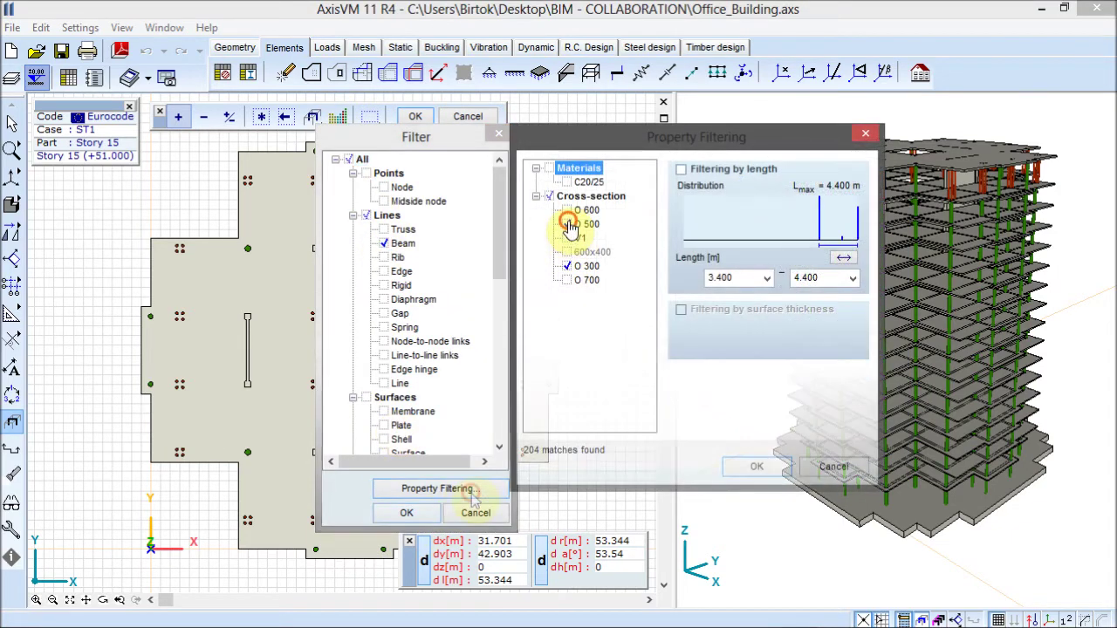
left_click(567, 266)
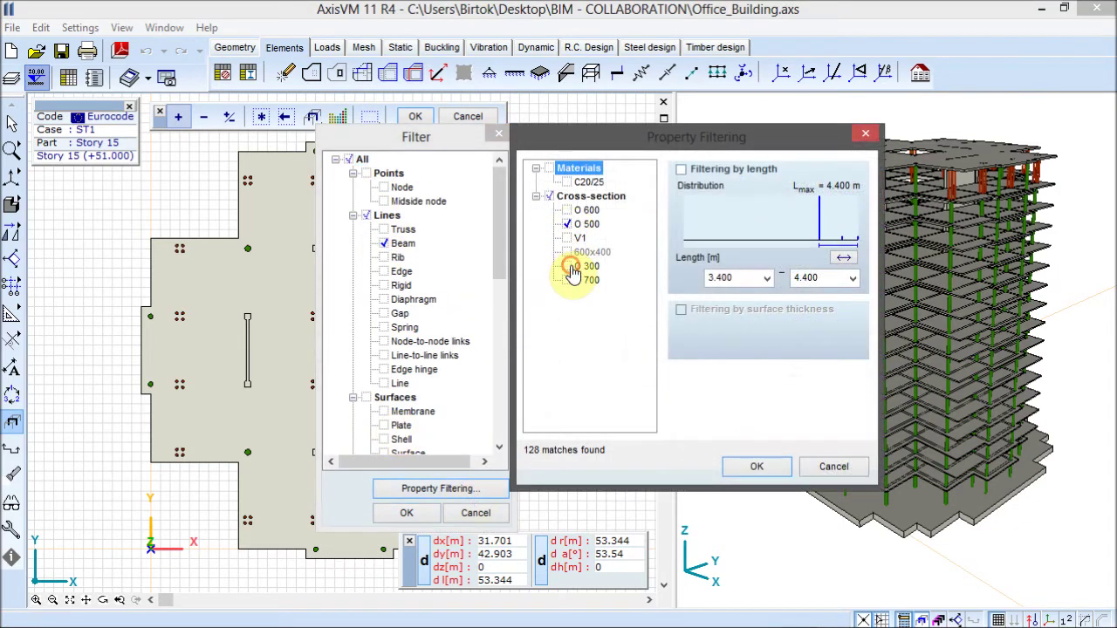
left_click(746, 468)
left_click(406, 512)
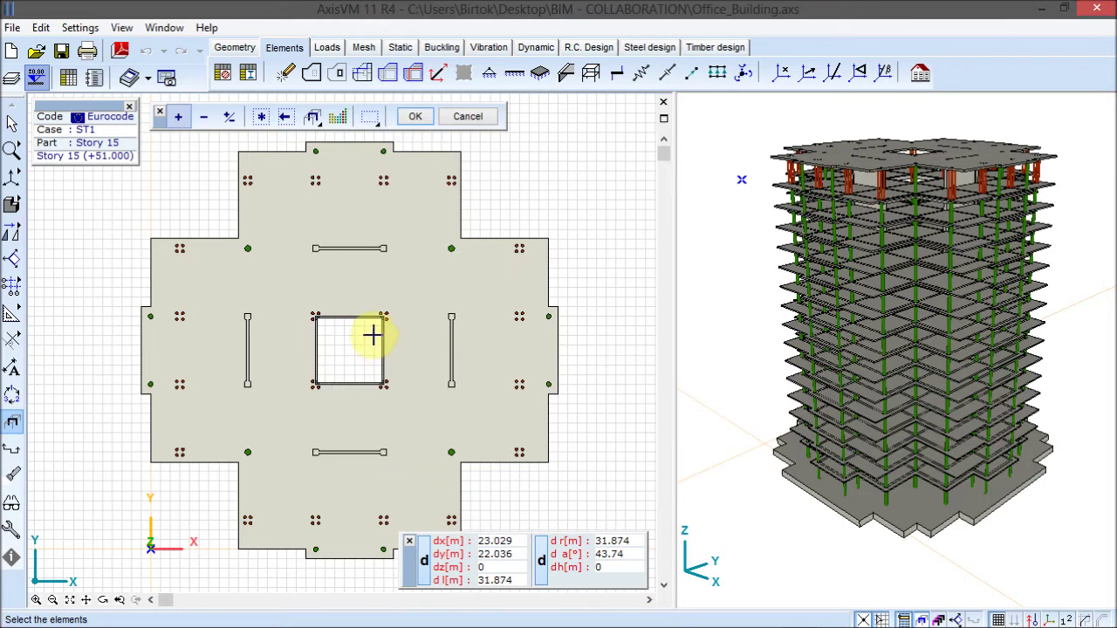
left_click(266, 124)
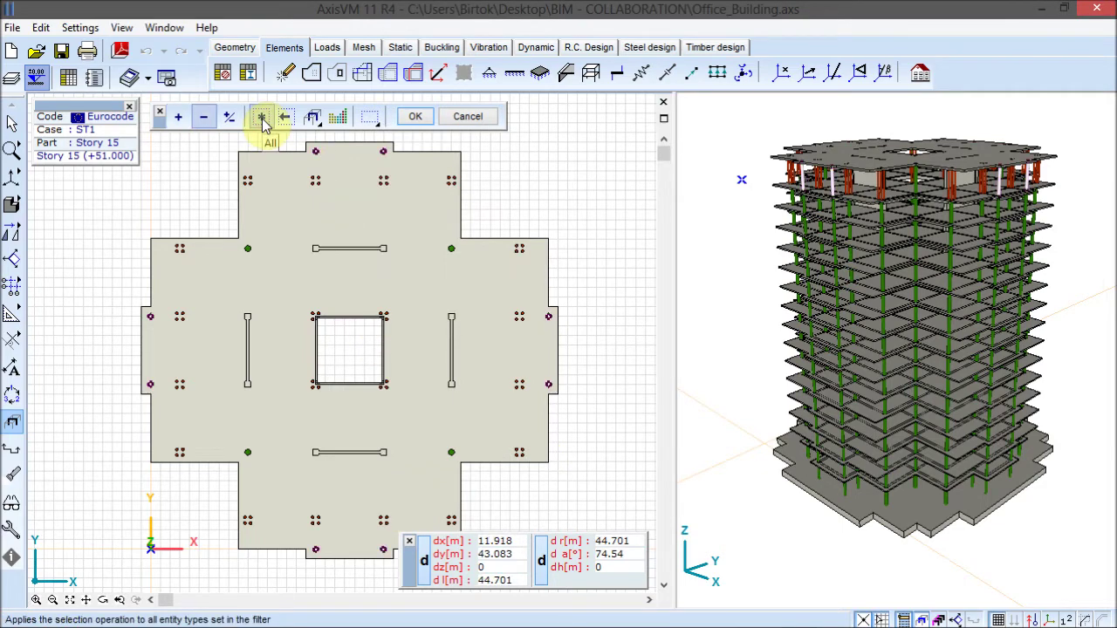
left_click(417, 116)
key("Delete")
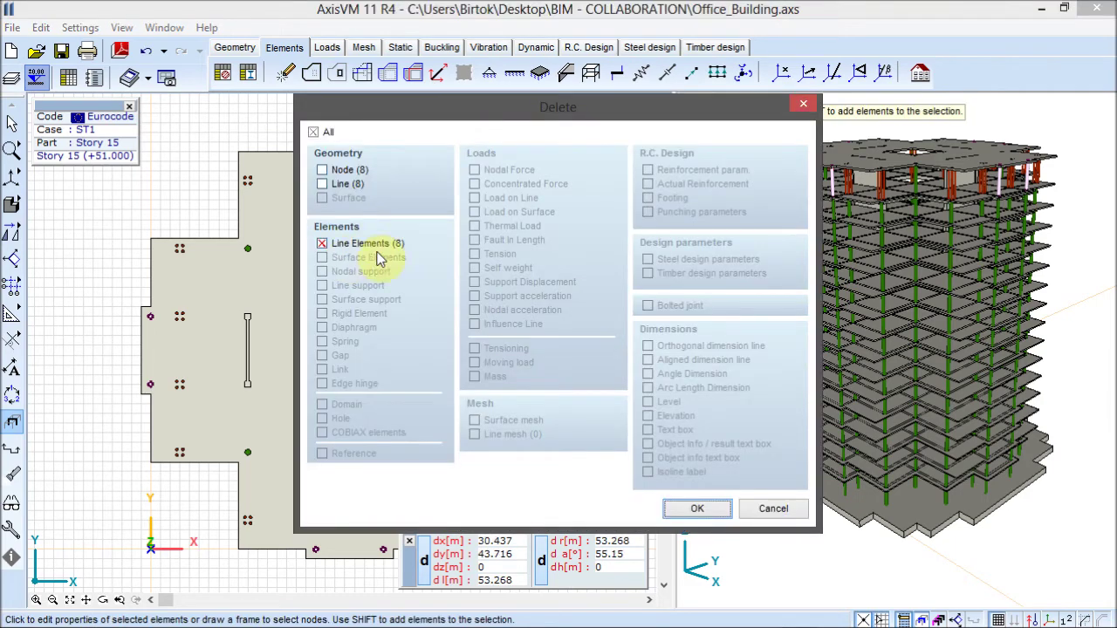
left_click(689, 510)
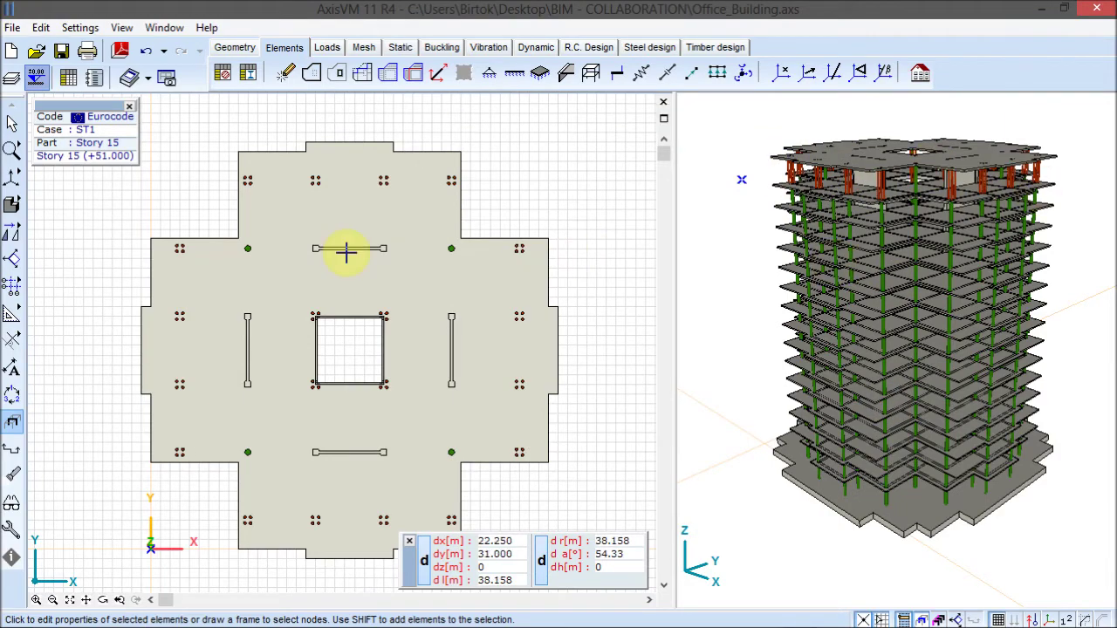
- Delete the four remaining green round columns on Story 15, selecting them individually in a perspective view
scroll(349, 350, "up", 1)
right_click(590, 306)
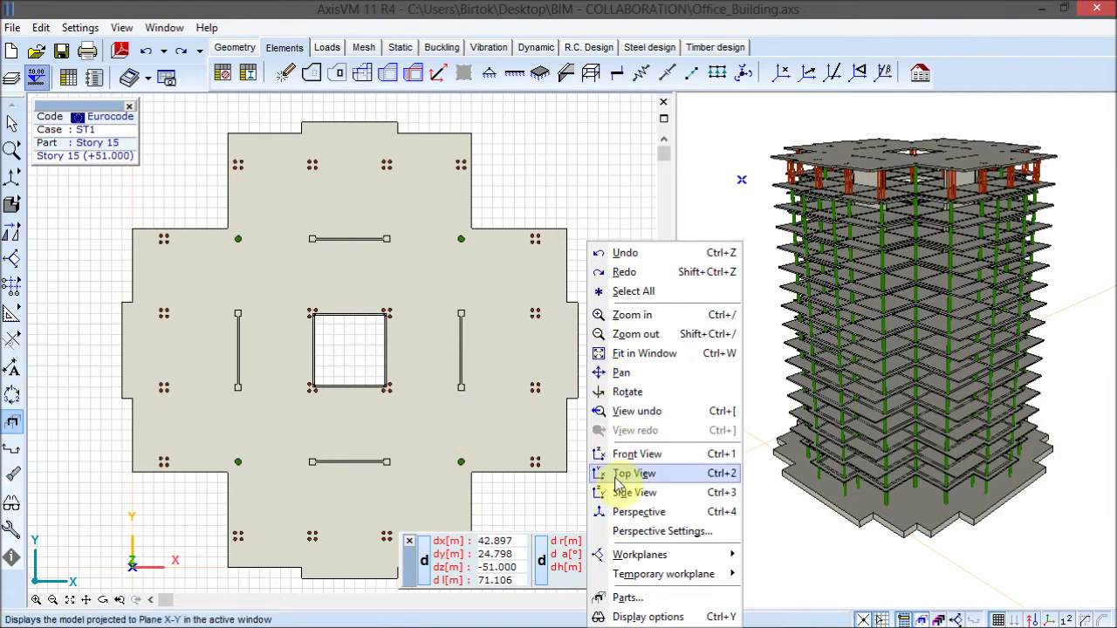
left_click(628, 511)
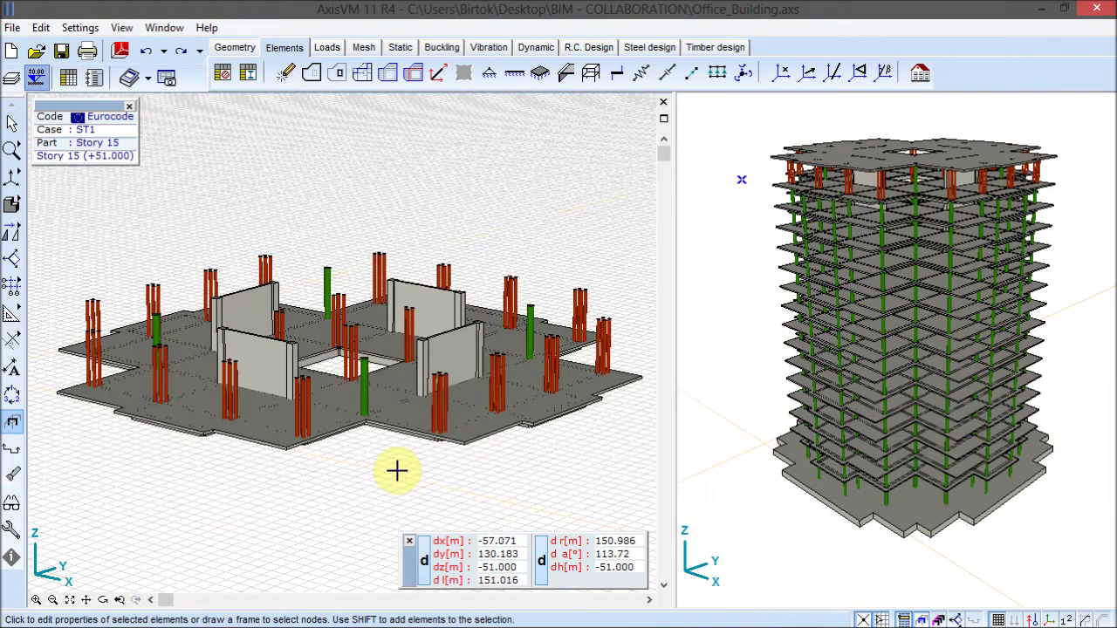
left_click(103, 600)
left_click_drag(387, 424, 387, 466)
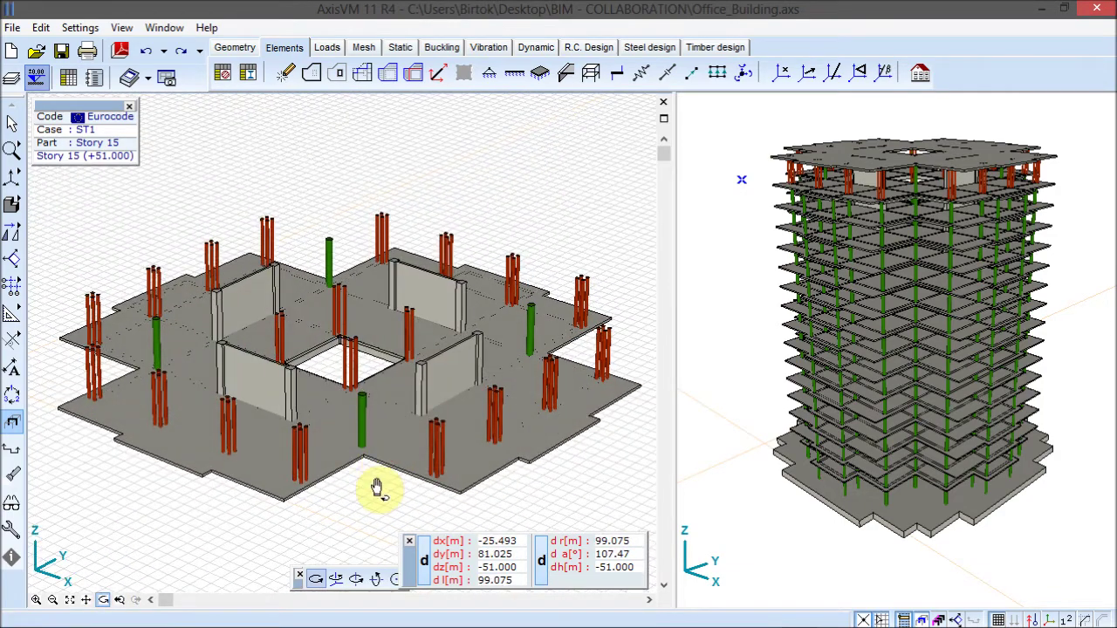
key("Escape")
left_click(11, 127)
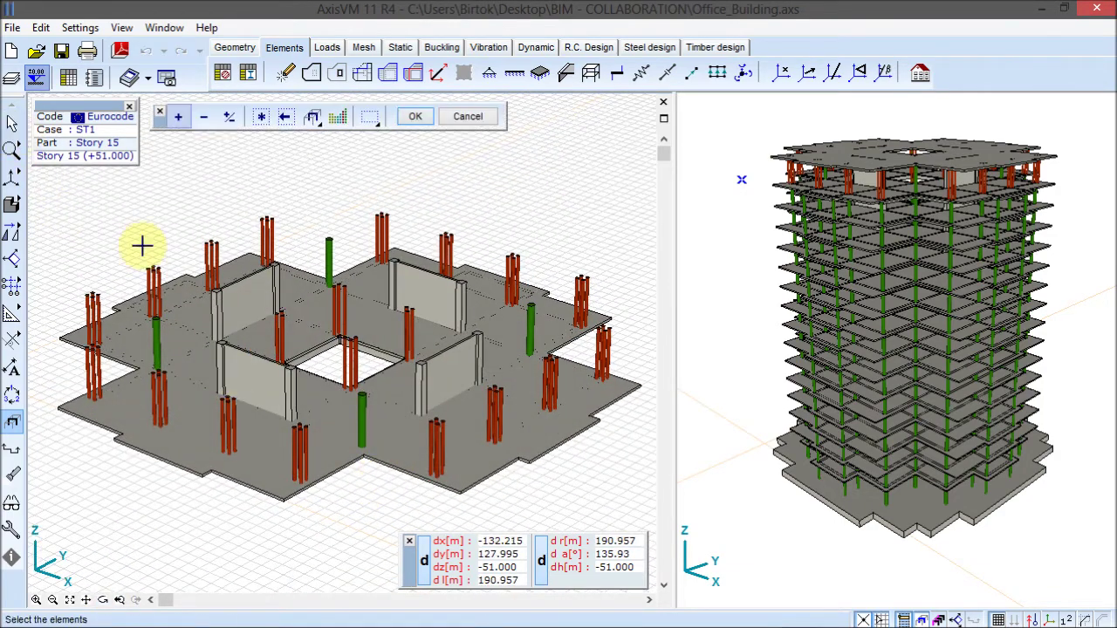
left_click(329, 260)
left_click(530, 324)
left_click(362, 417)
left_click(155, 340)
left_click(415, 116)
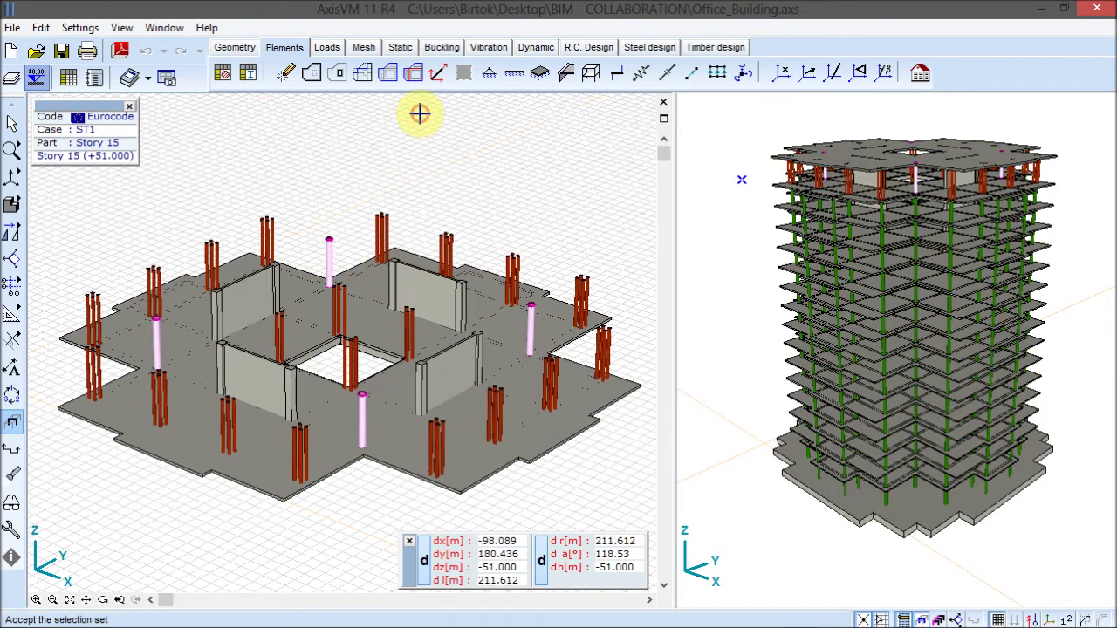
key("Delete")
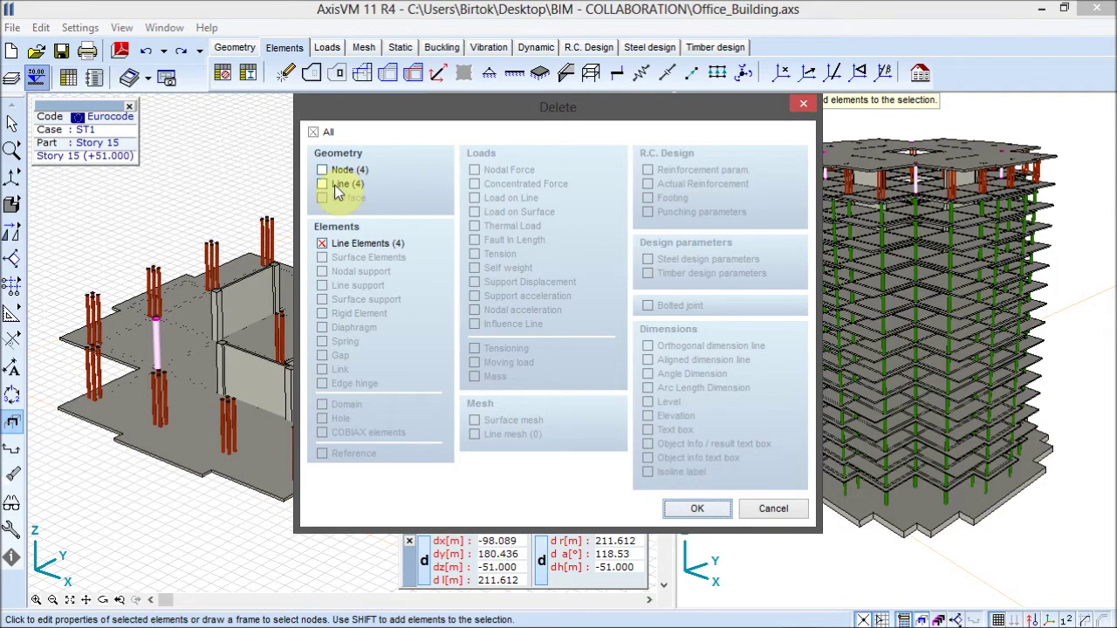
left_click(697, 508)
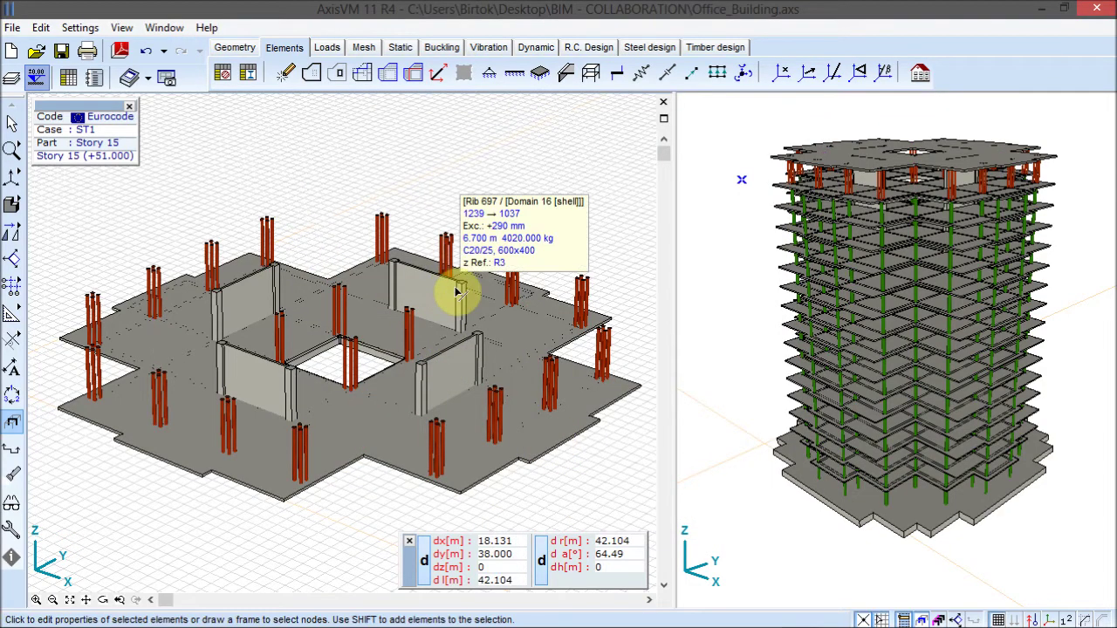
- In a wireframe plan view of Story 15, select one lower-edge column group and set up Translate with the Consecutive method, copying elements
right_click(324, 212)
left_click(357, 411)
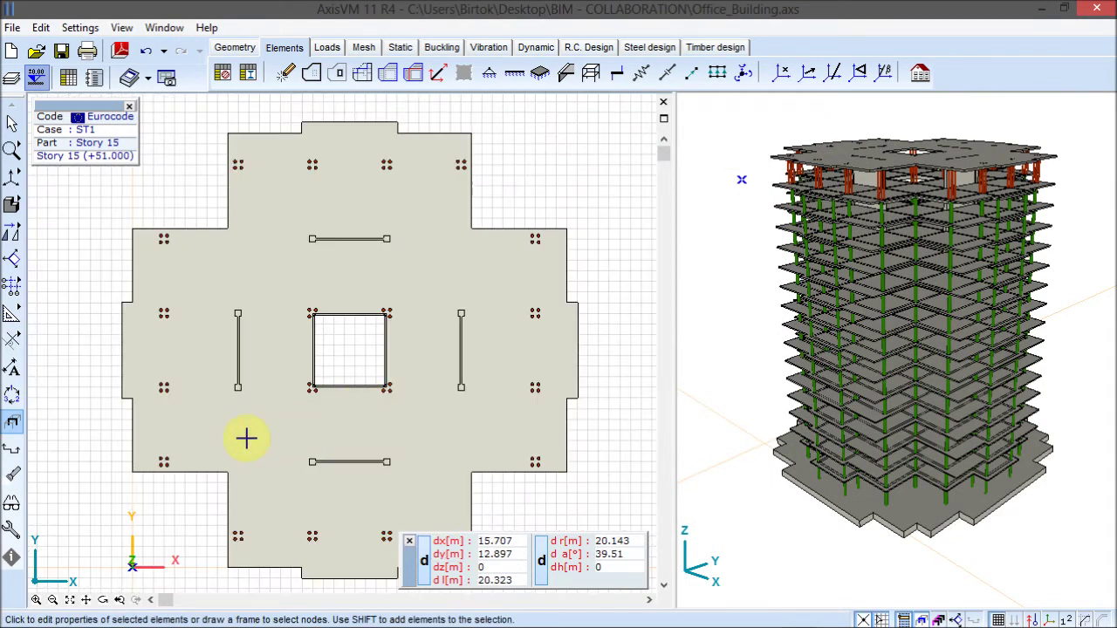
left_click(45, 206)
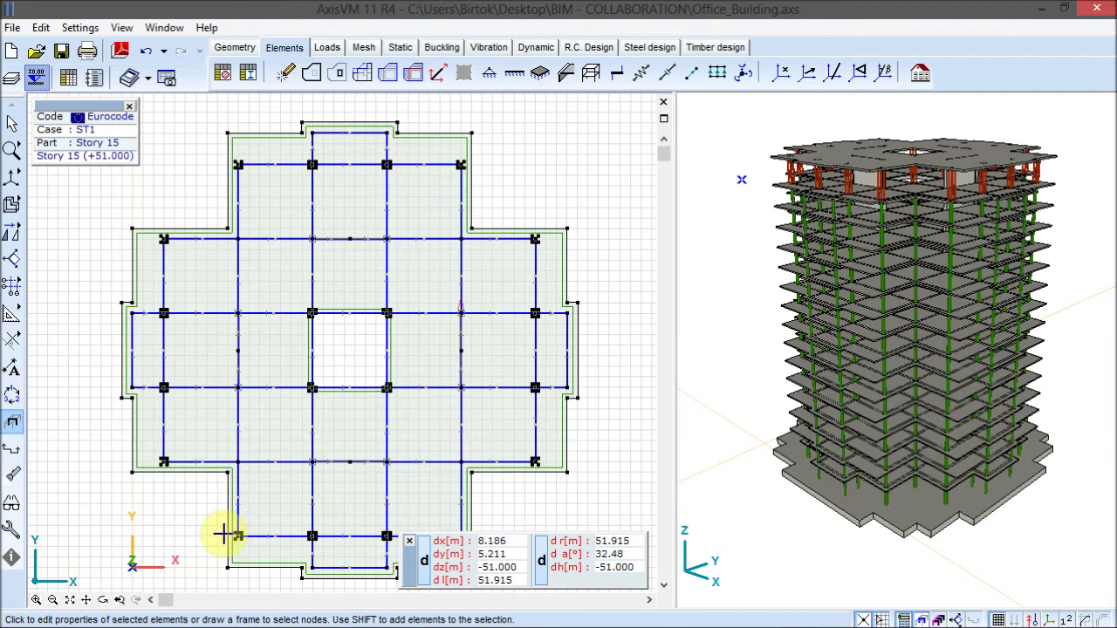
scroll(265, 506, "up", 3)
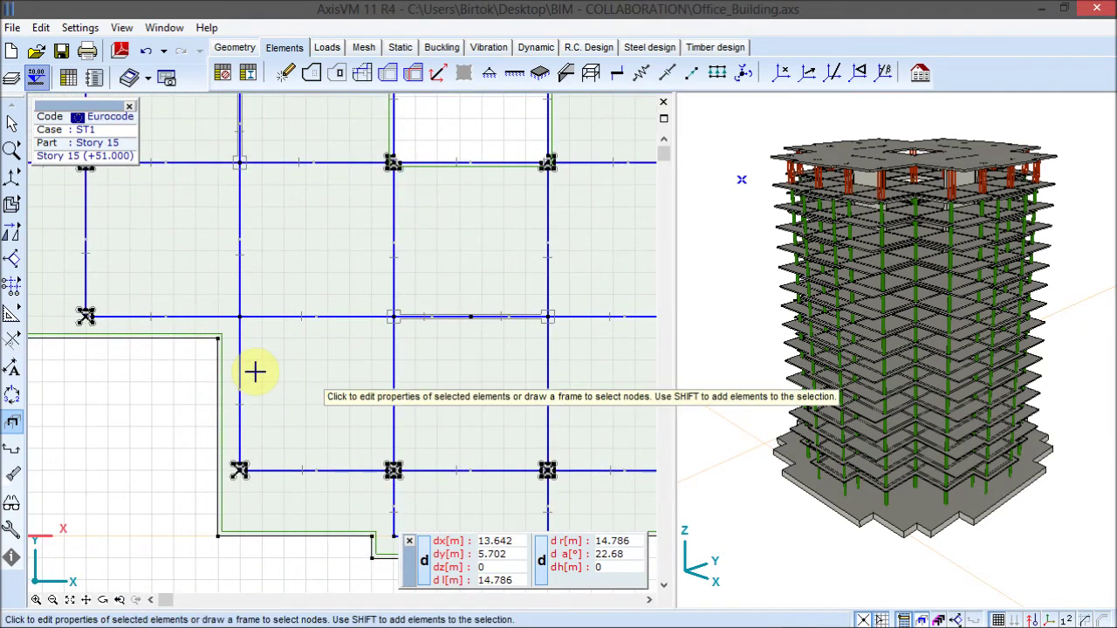
left_click(12, 231)
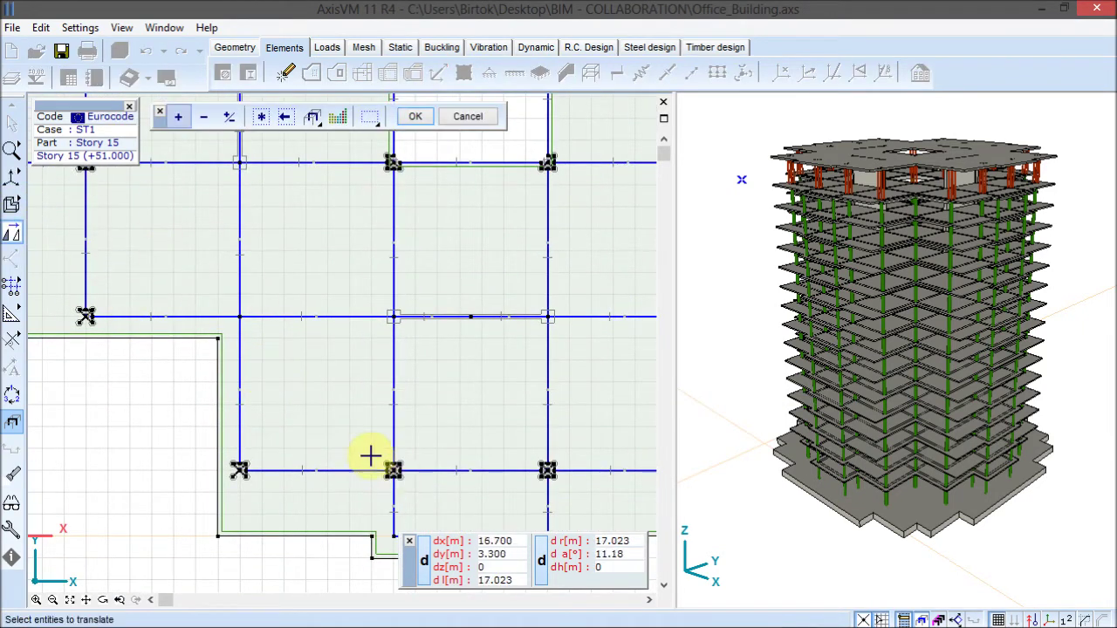
left_click(393, 471)
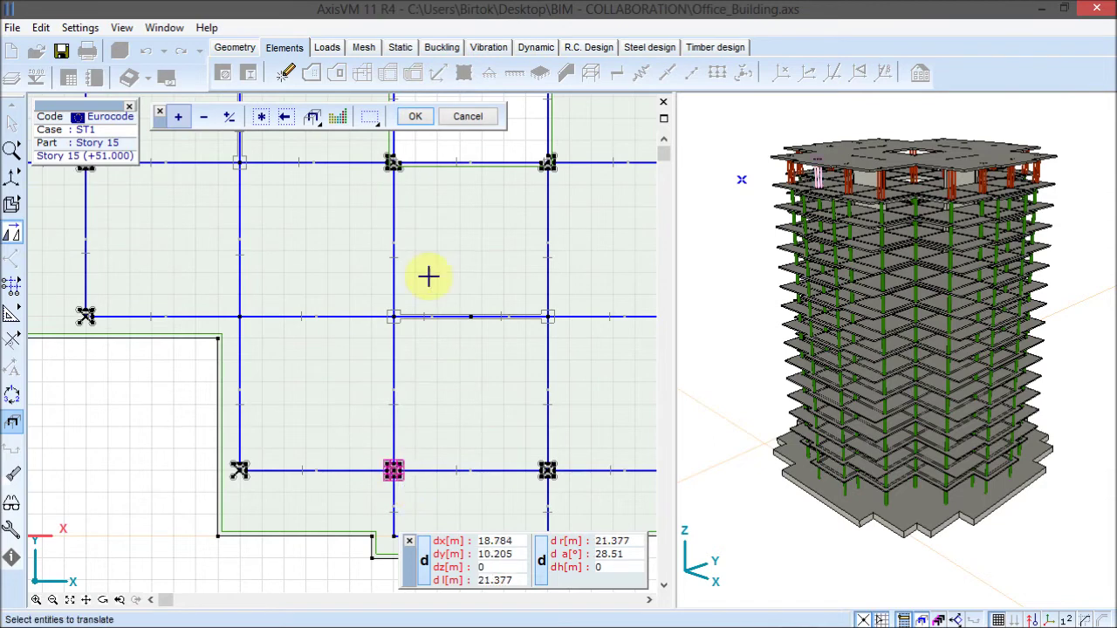
left_click(417, 118)
left_click(371, 253)
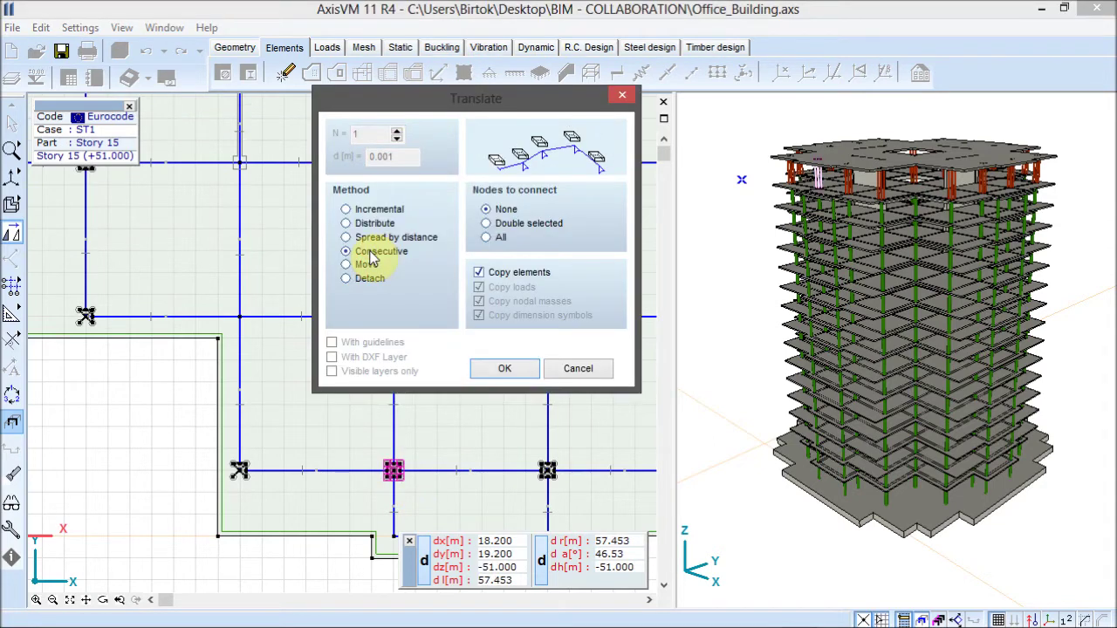
left_click(489, 370)
- Copy the selected column group from its centre to the four grid intersections at the slab's inward corners on Story 15
scroll(394, 462, "up", 3)
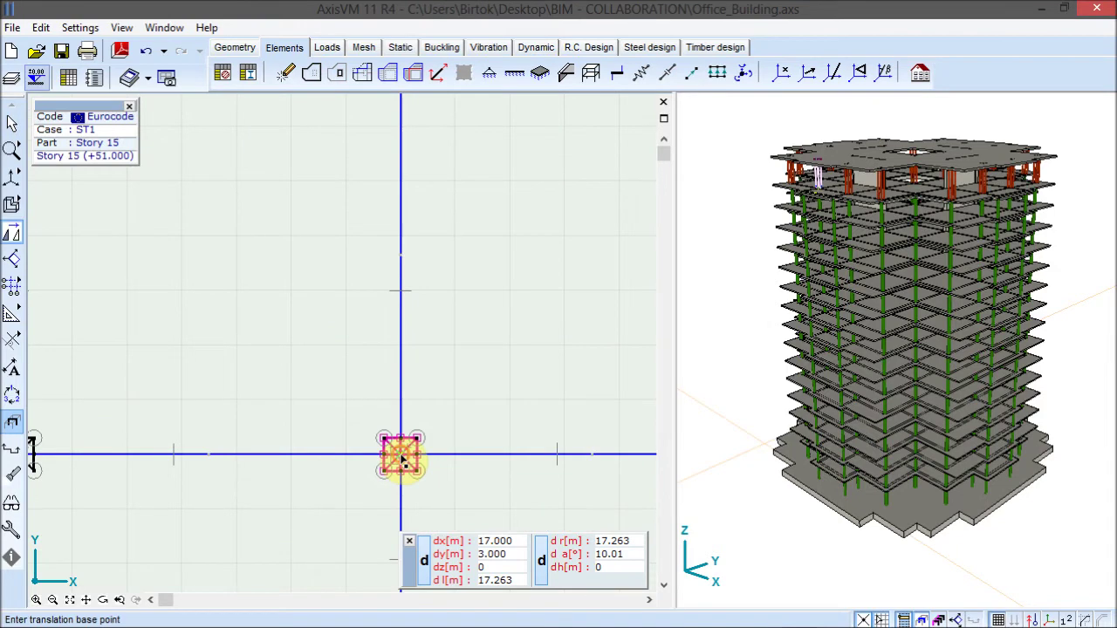
left_click(400, 454)
scroll(384, 419, "down", 5)
left_click(306, 345)
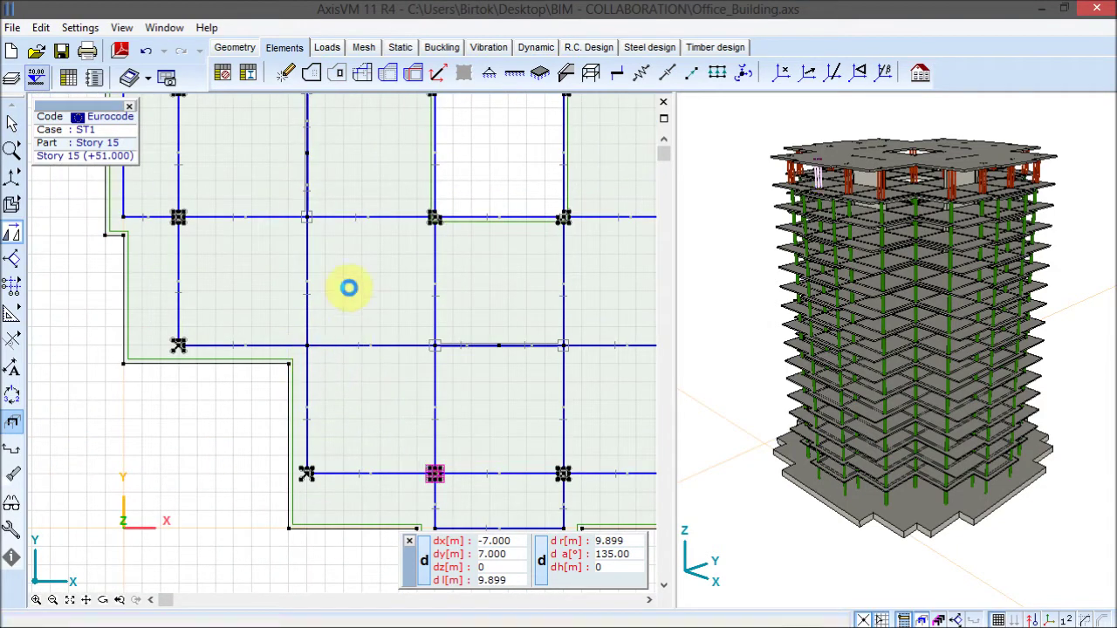
middle_click_drag(343, 150, 234, 399)
left_click(198, 208)
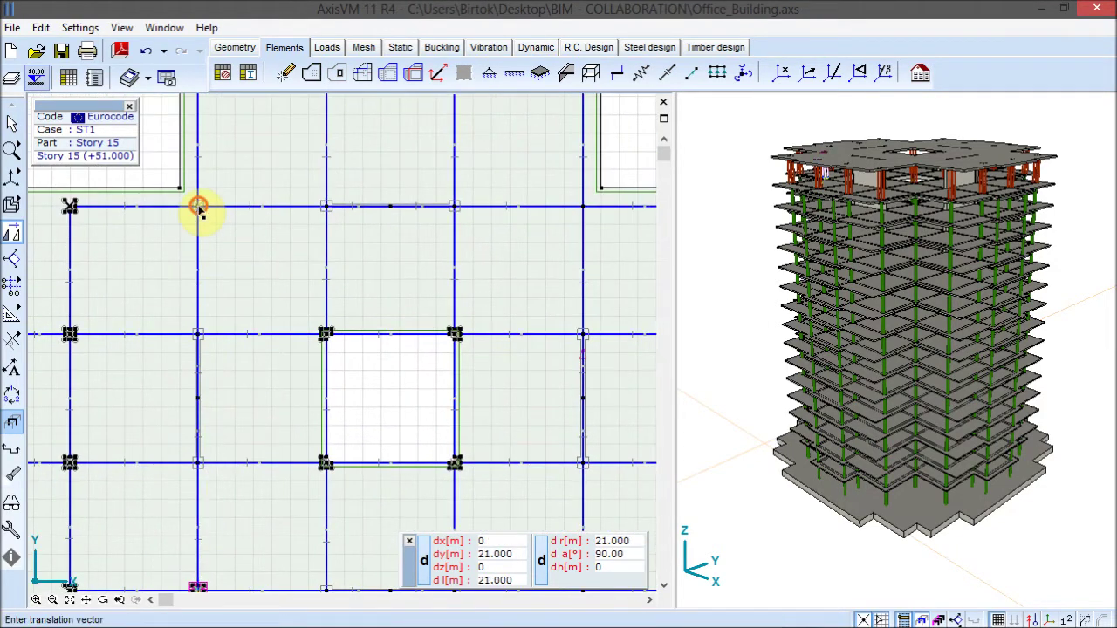
left_click(583, 207)
middle_click_drag(530, 413, 374, 217)
left_click(427, 395)
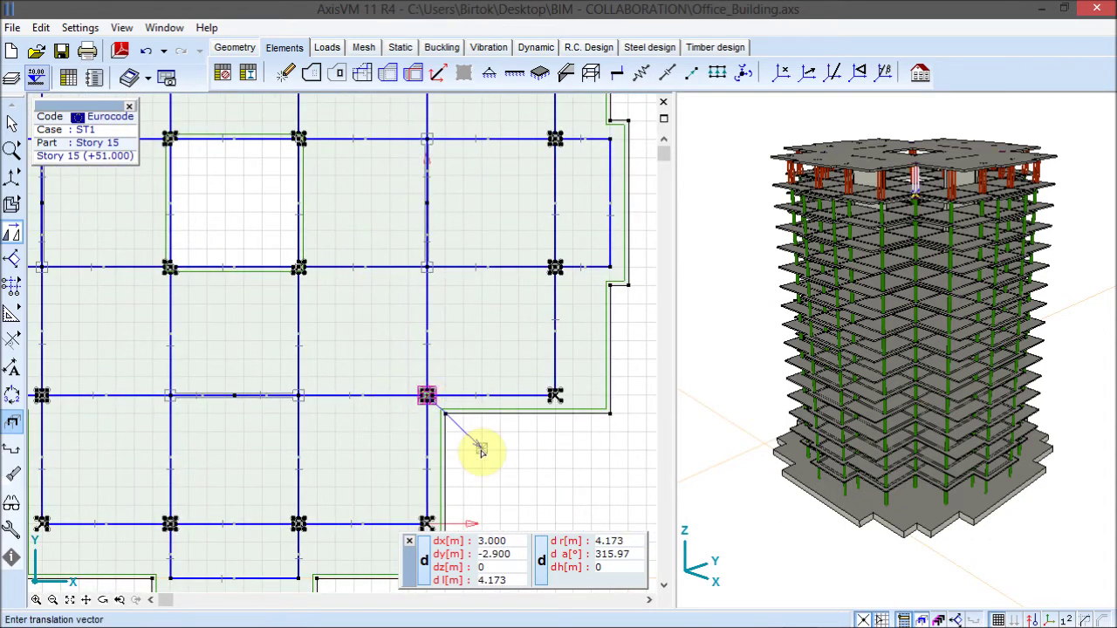
left_click(70, 599)
left_click(523, 199)
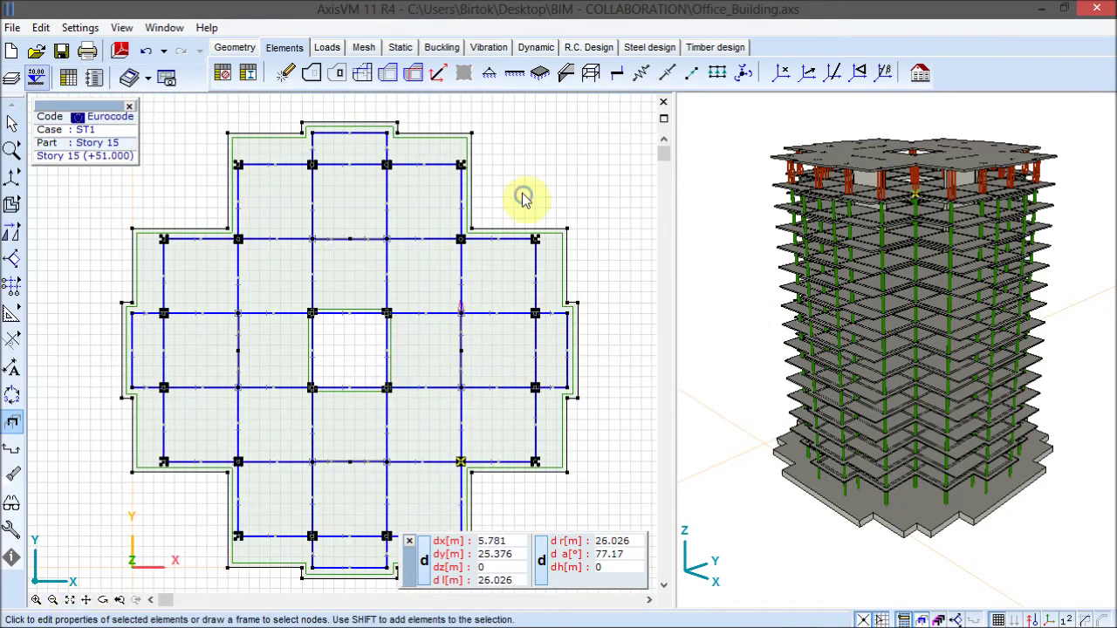
- Display Story 15 as a rendered model in perspective view
right_click(524, 199)
left_click(549, 463)
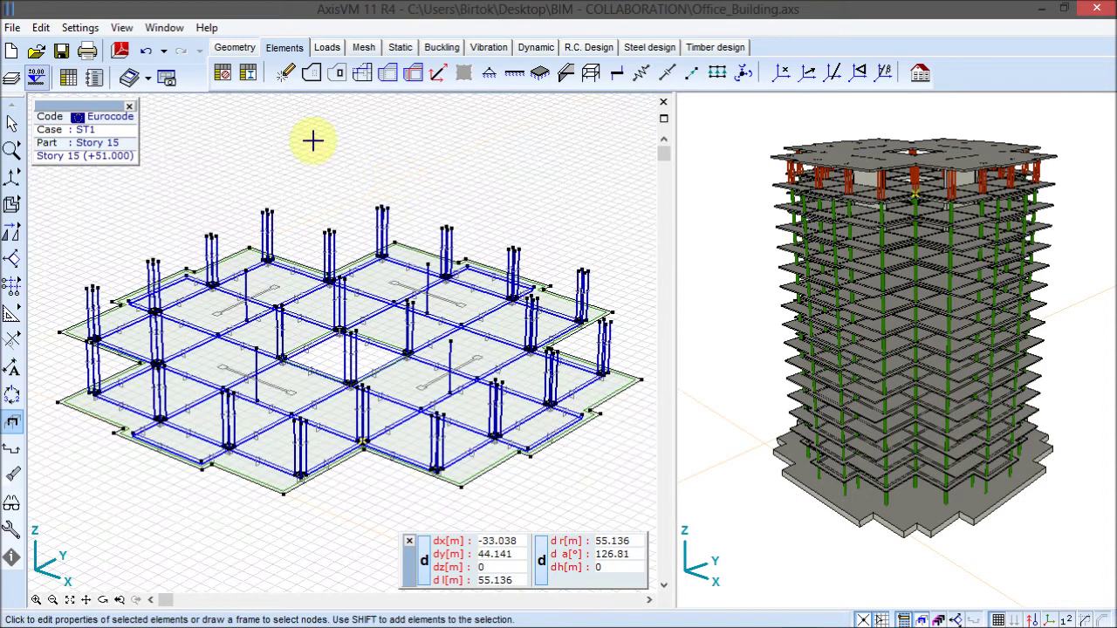
left_click(12, 203)
left_click(93, 202)
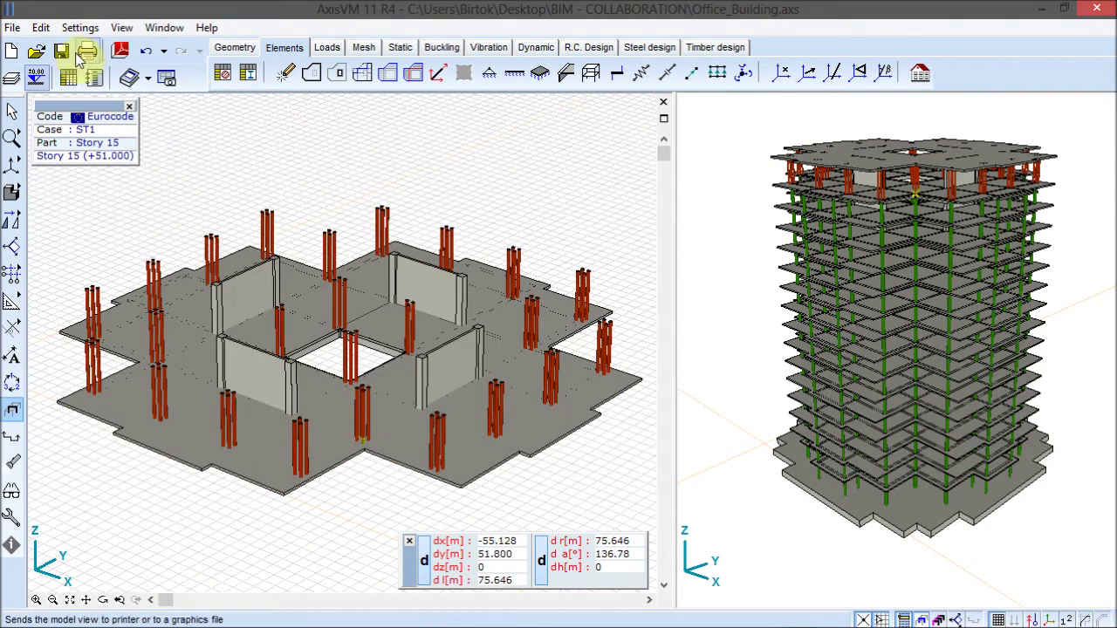
- Turn off the story display and fit the entire building in the view
left_click(35, 77)
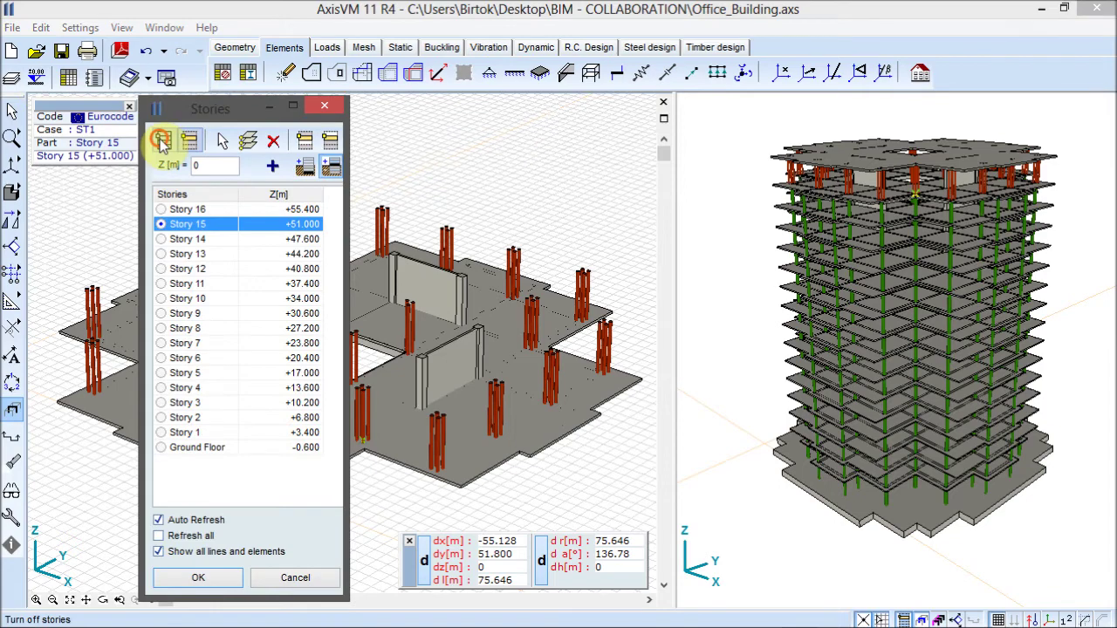
left_click(161, 141)
left_click(225, 579)
left_click(73, 600)
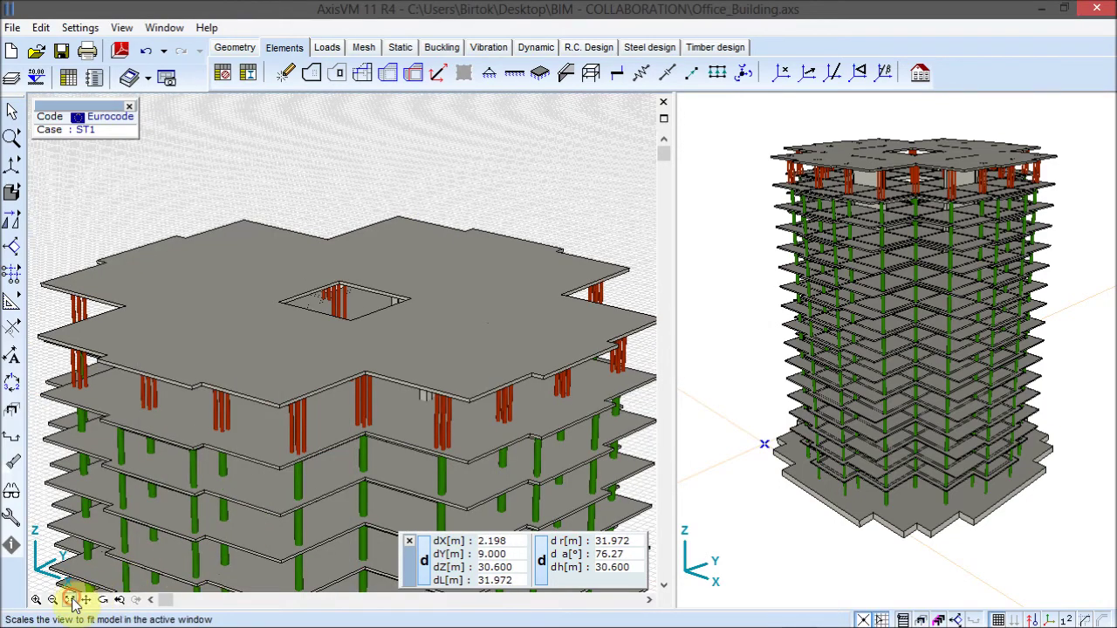
- Export the architectural model in IFC2X3 format as Office_Building_AxisVM_Export.ifc to the BIM_Collaboration folder
left_click(12, 27)
left_click(78, 136)
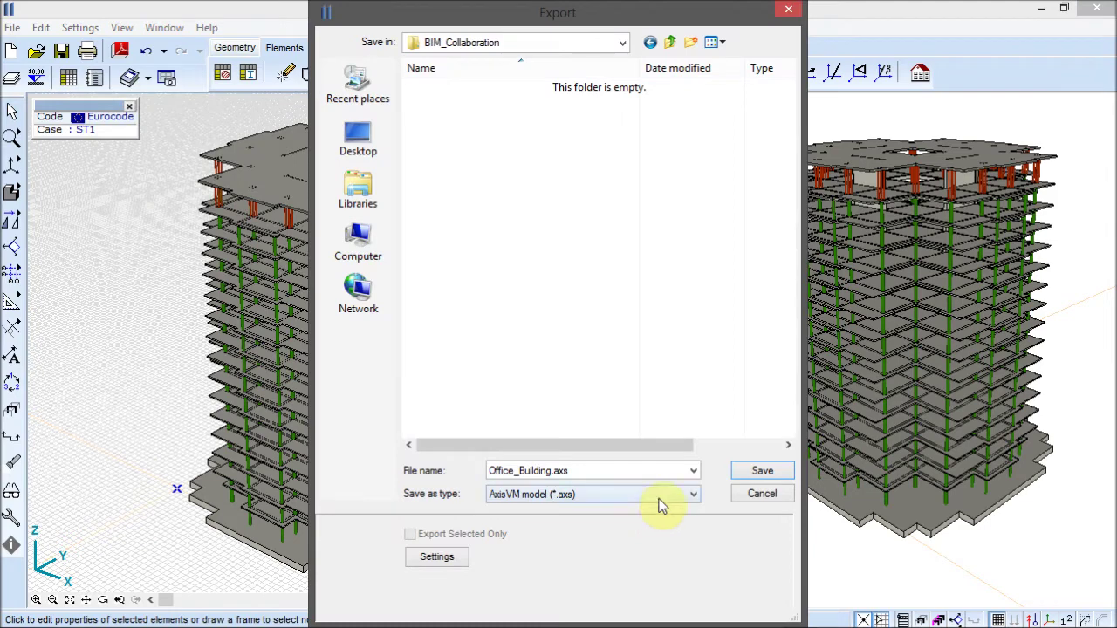
left_click(668, 495)
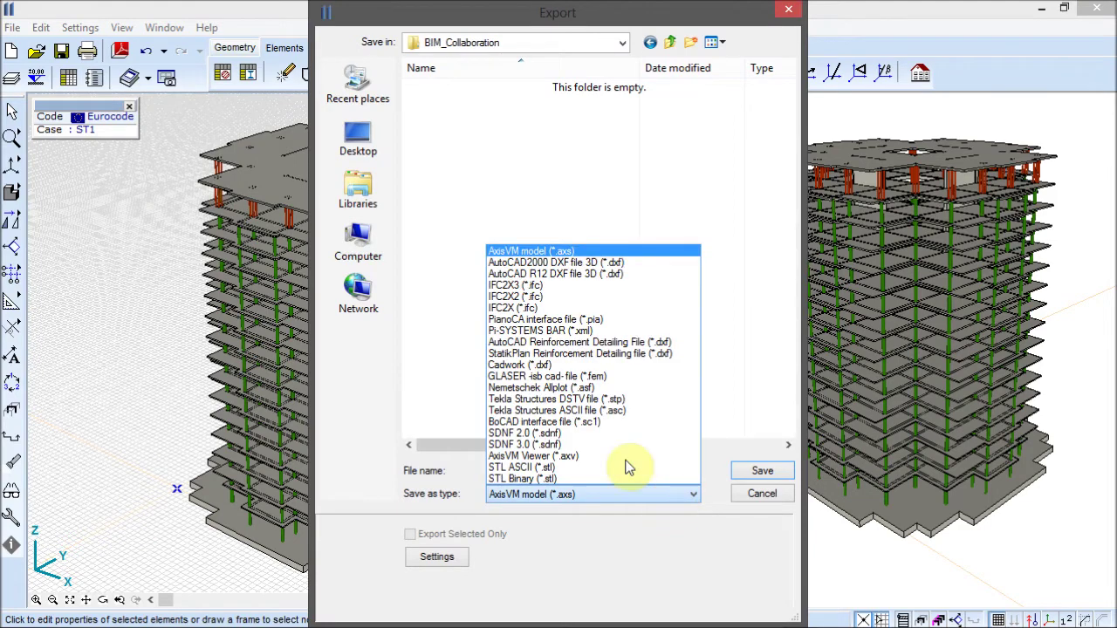
left_click(524, 287)
left_click(556, 91)
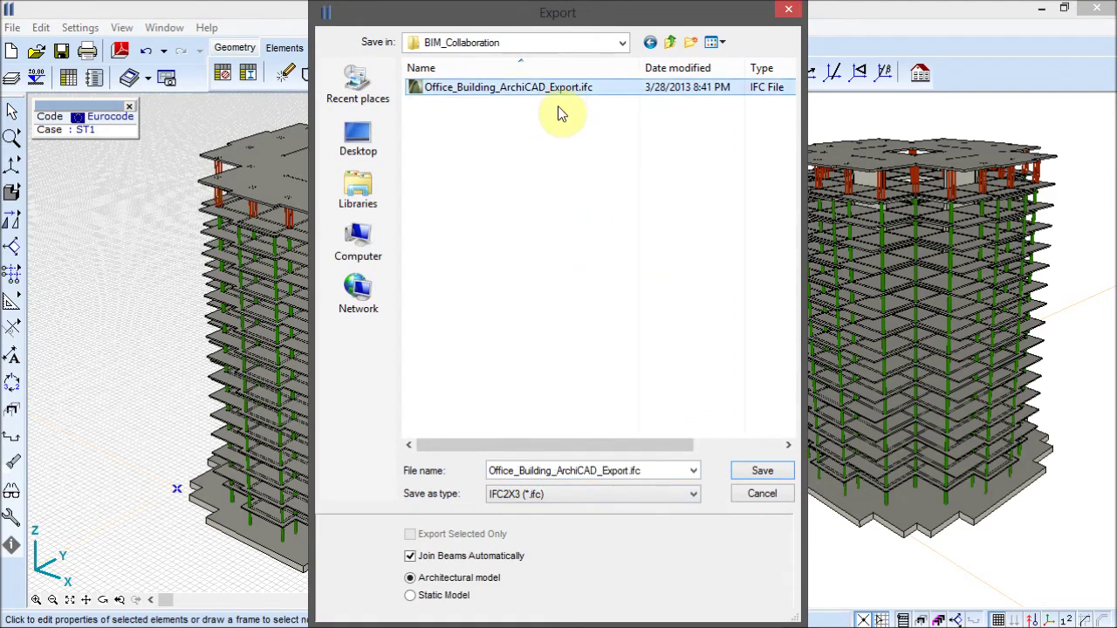
double_click(561, 470)
left_click_drag(557, 470, 595, 470)
type("Axis")
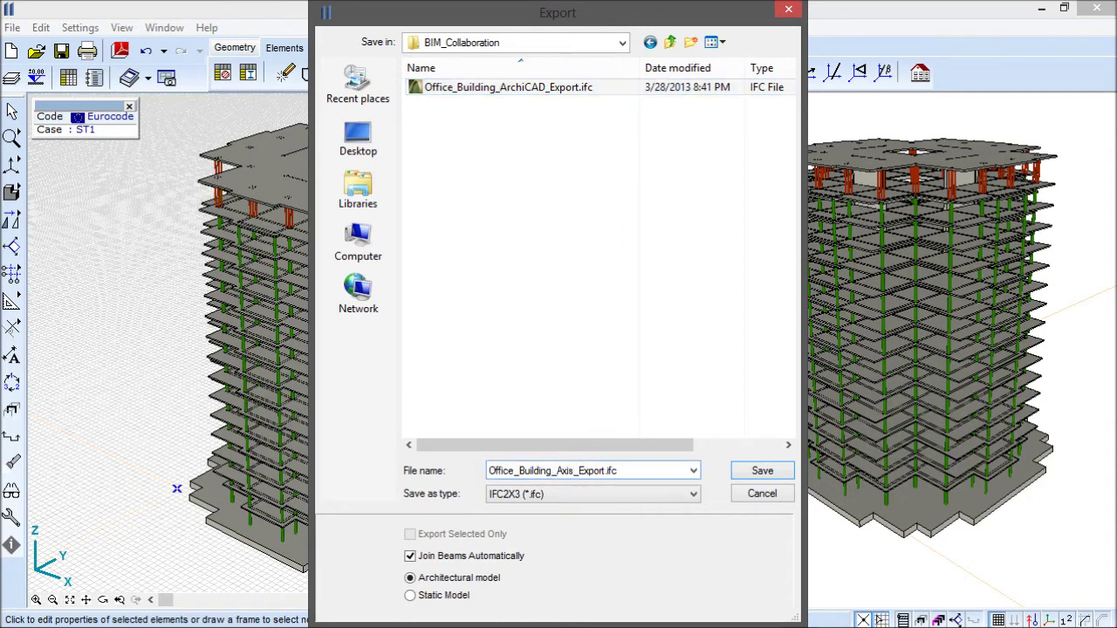
left_click(758, 471)
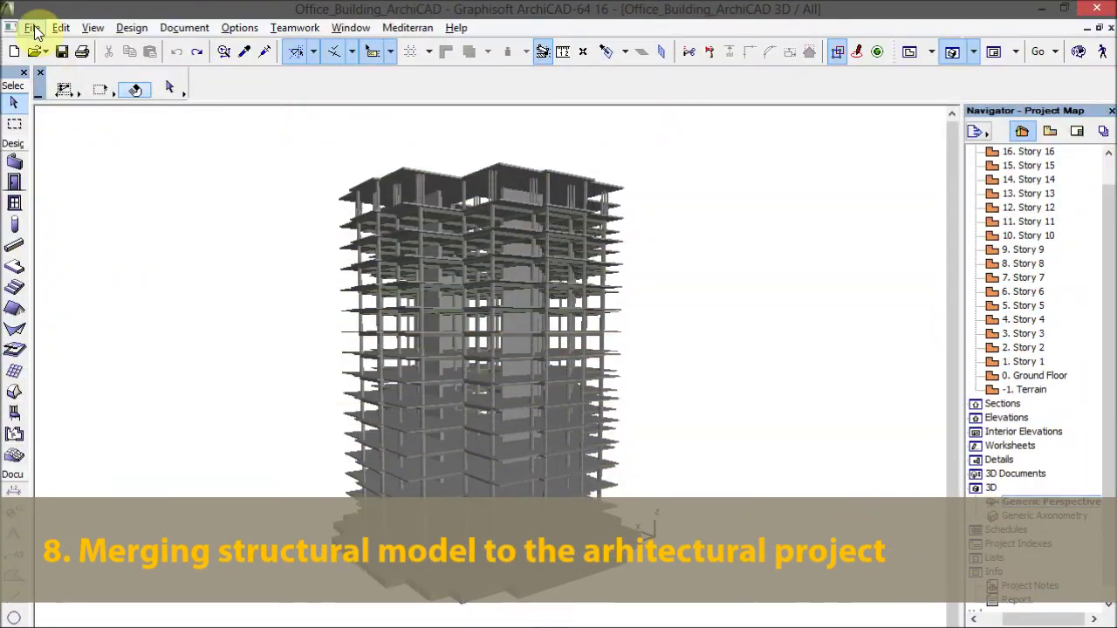
- Switch to ArchiCAD, start Detect IFC Model Changes and choose Office_Building_ArchiCAD_Export.ifc as the older model version
left_click(33, 28)
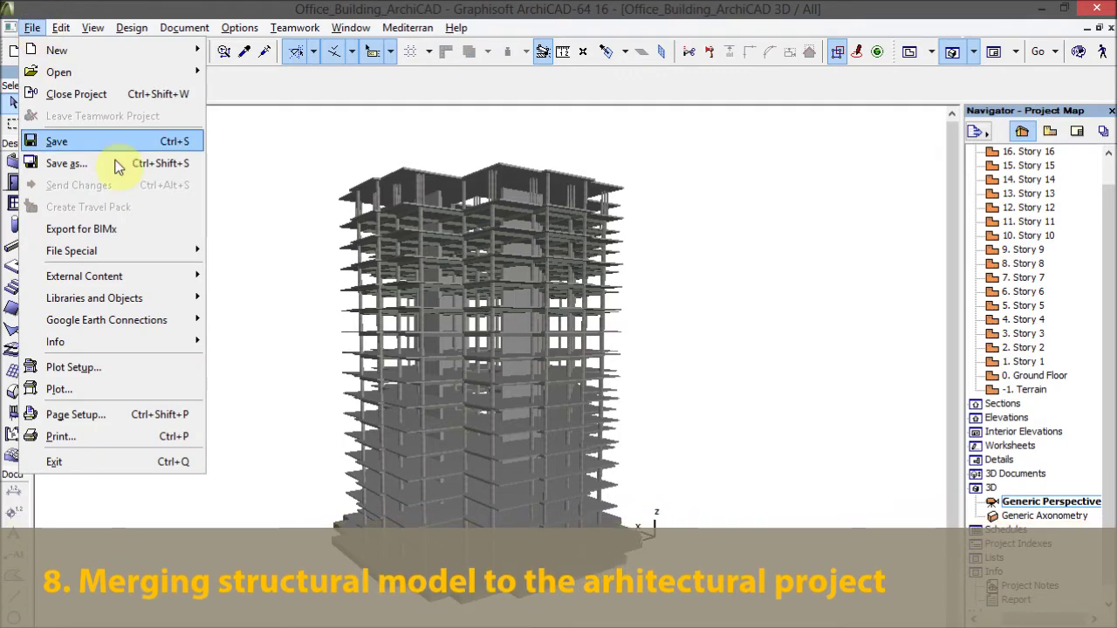
mouse_move(181, 250)
mouse_move(375, 326)
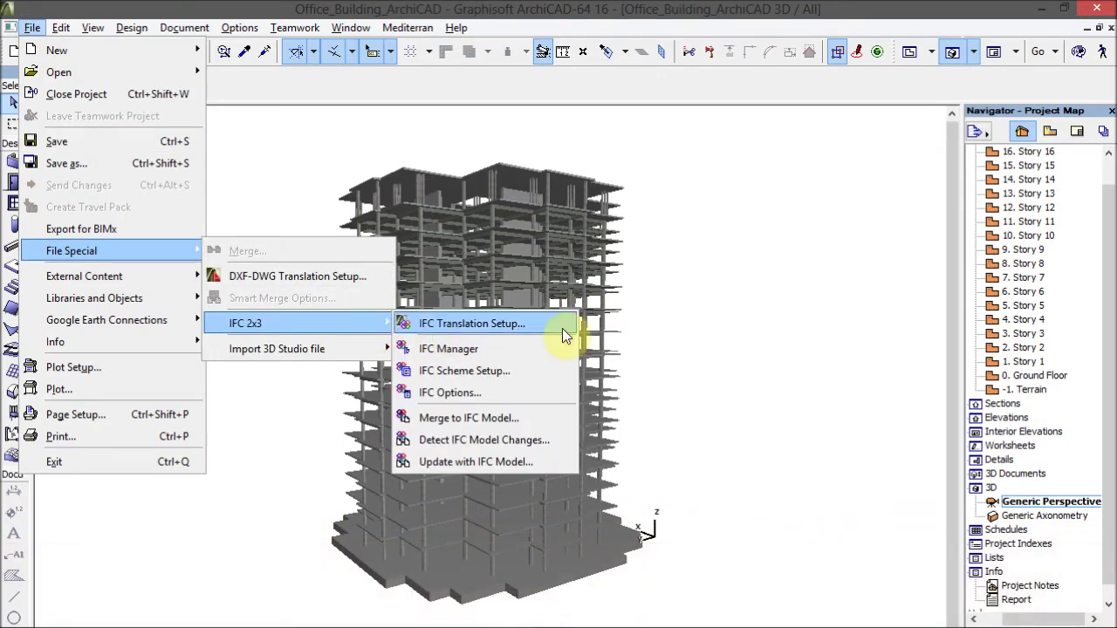
left_click(564, 438)
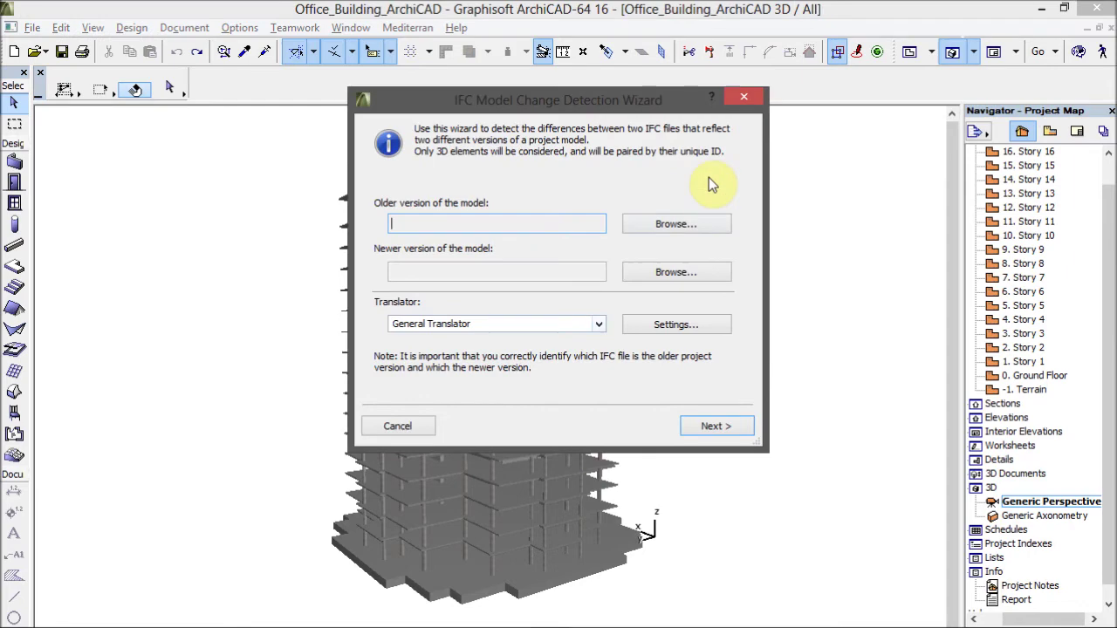
left_click(718, 223)
left_click(501, 135)
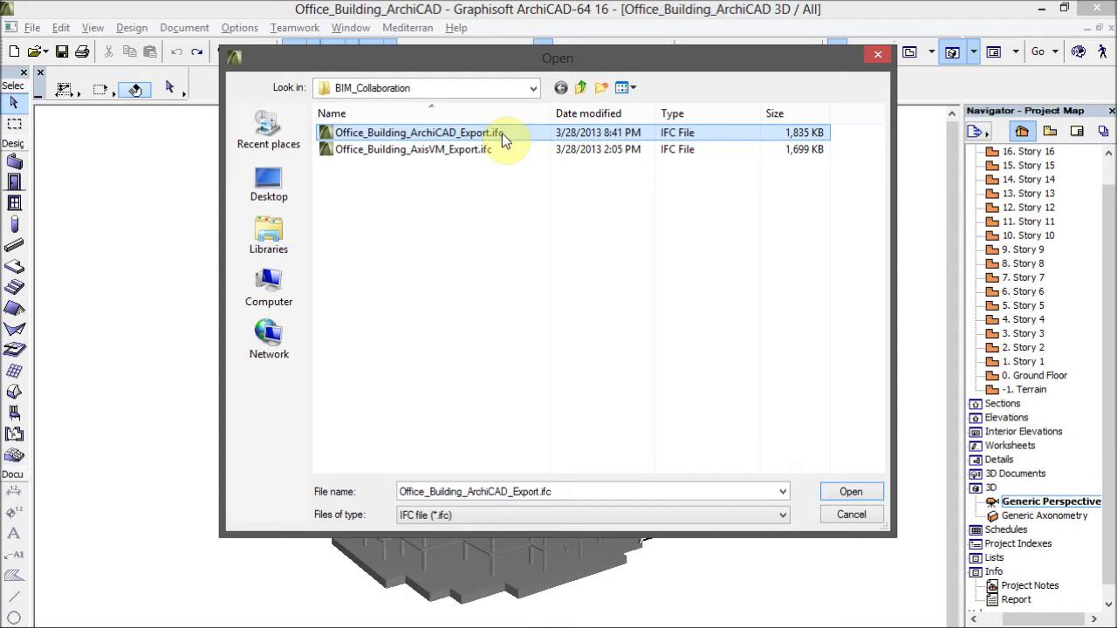
left_click(850, 495)
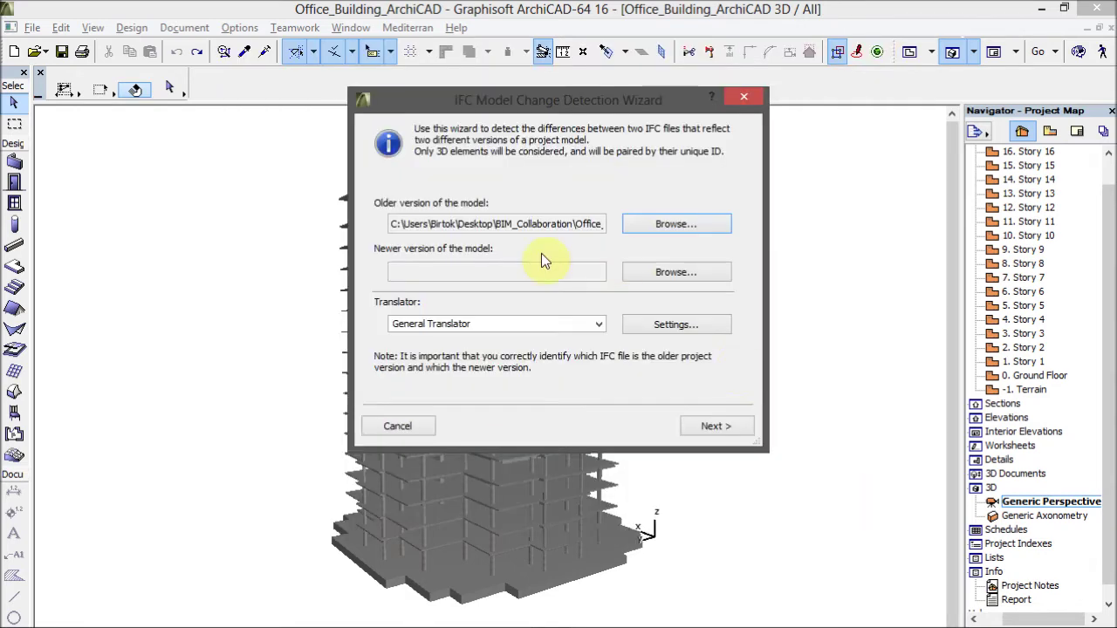
- Choose Office_Building_AxisVM_Export.ifc as the newer model version, keep the General Translator and continue to the element filter
left_click(709, 281)
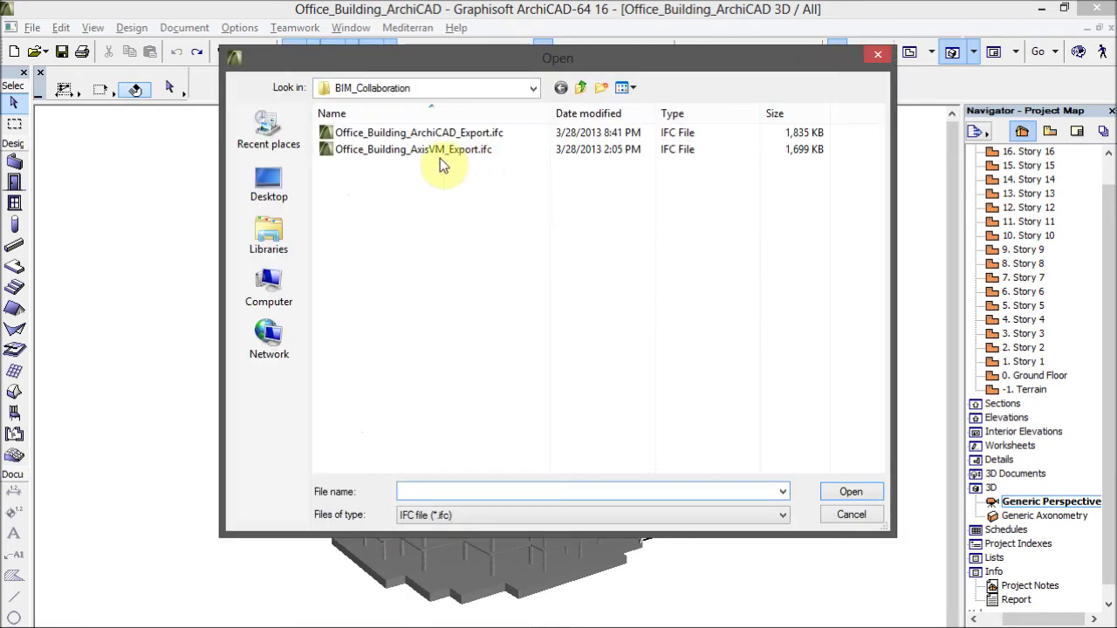
left_click(469, 153)
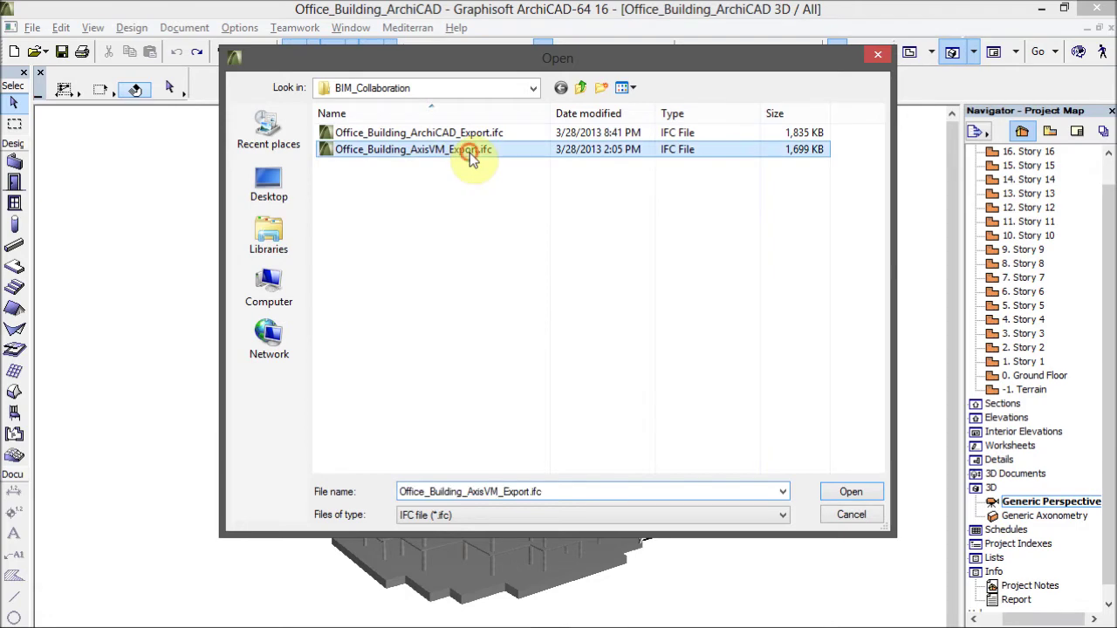
left_click(850, 493)
left_click(597, 325)
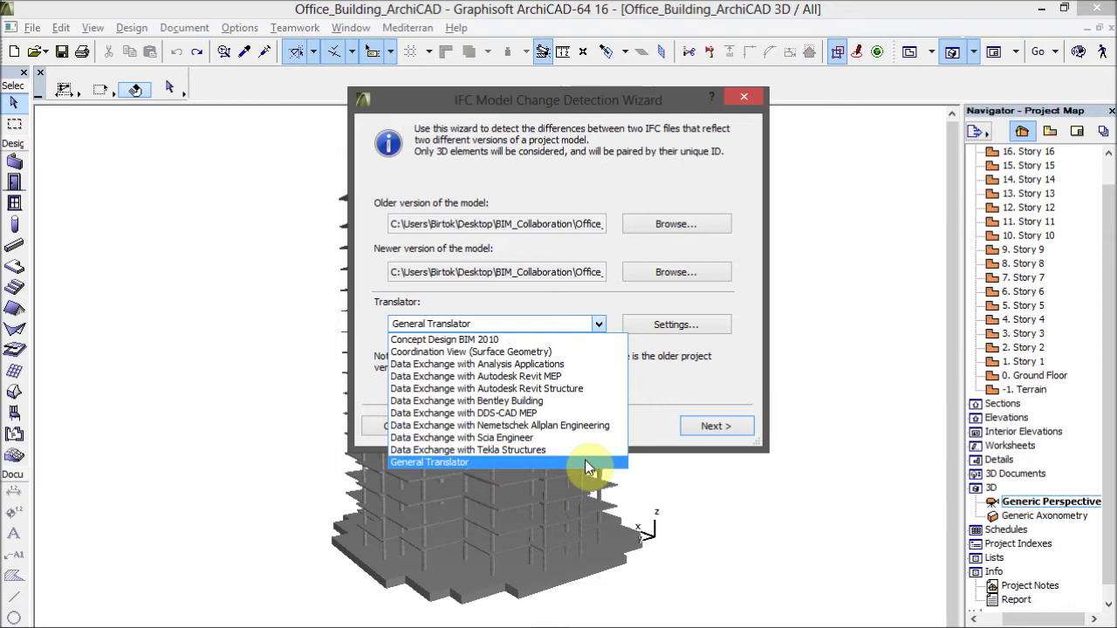
left_click(585, 460)
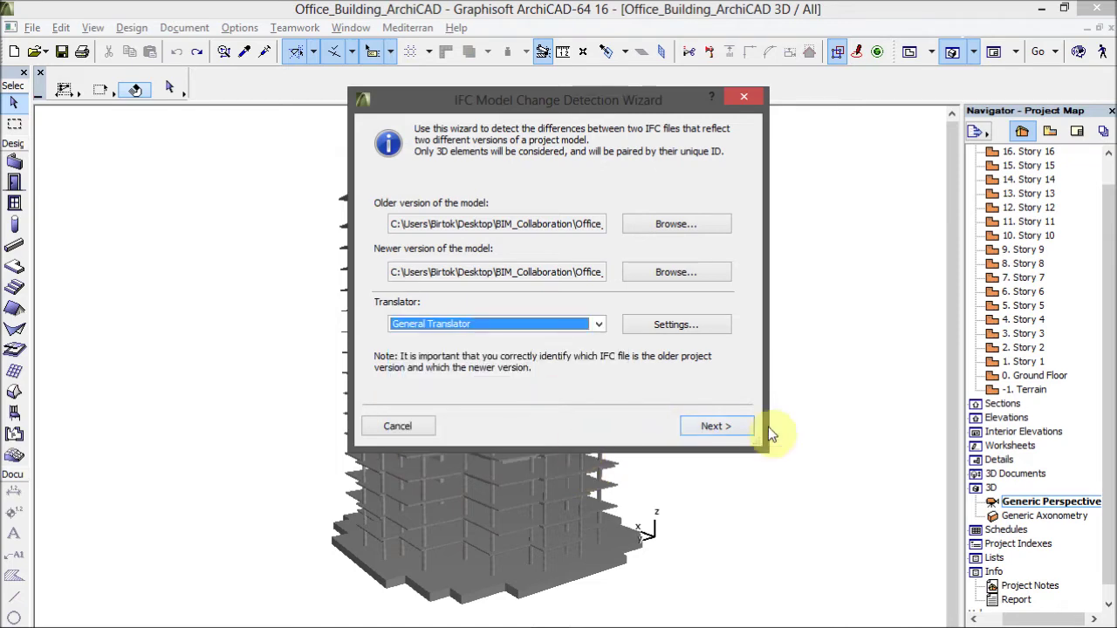
left_click(744, 428)
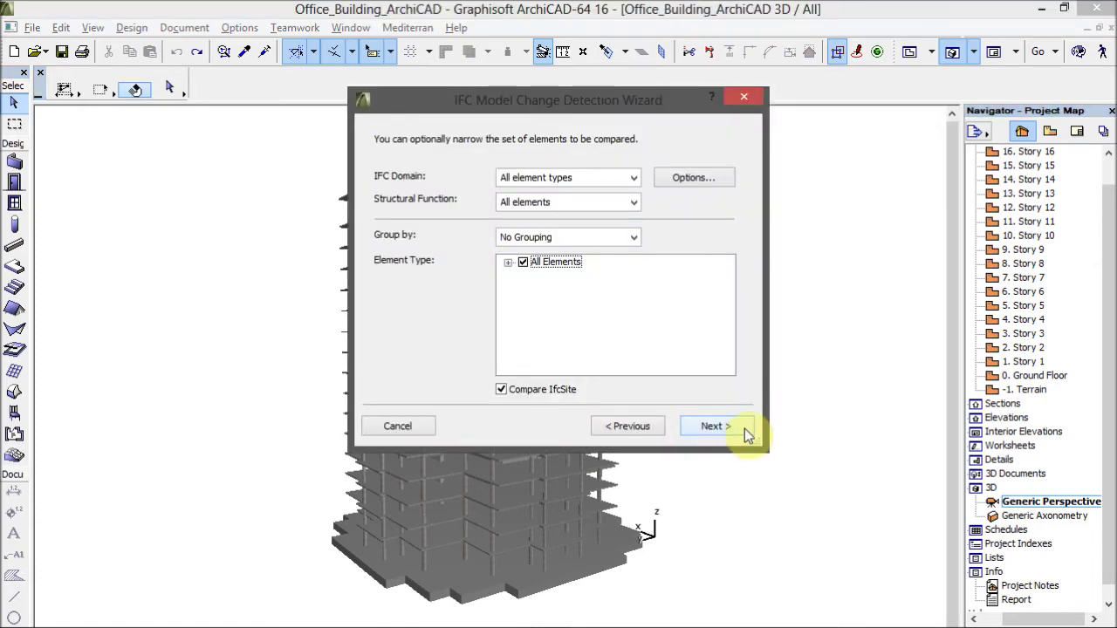
- Group the compared elements by Story, expand every story's element types and run the comparison with all of them included
left_click(605, 238)
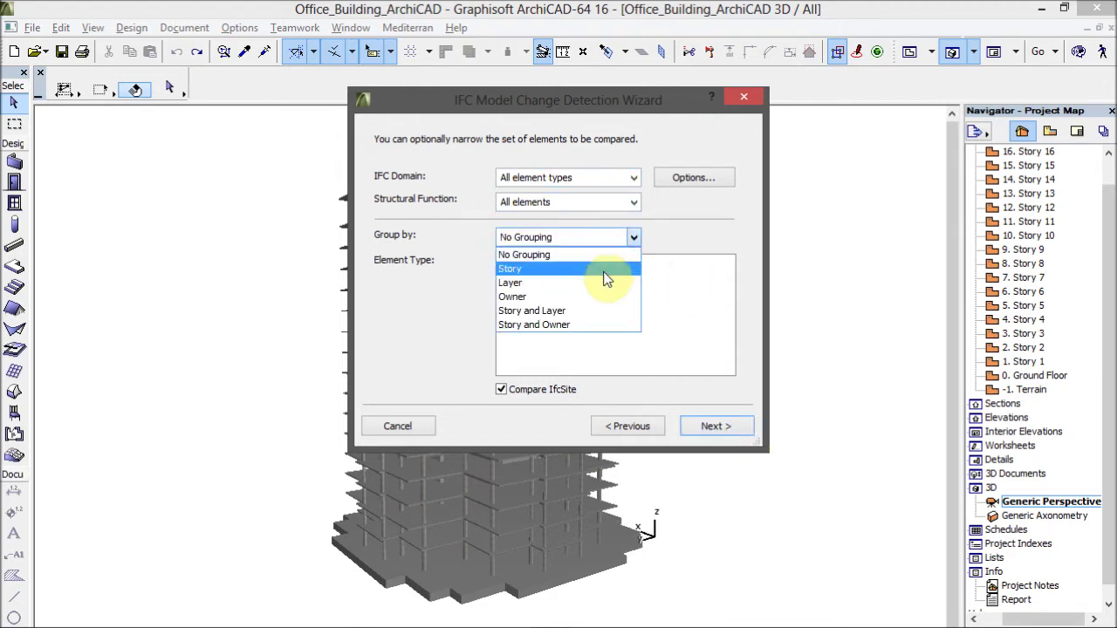
left_click(618, 270)
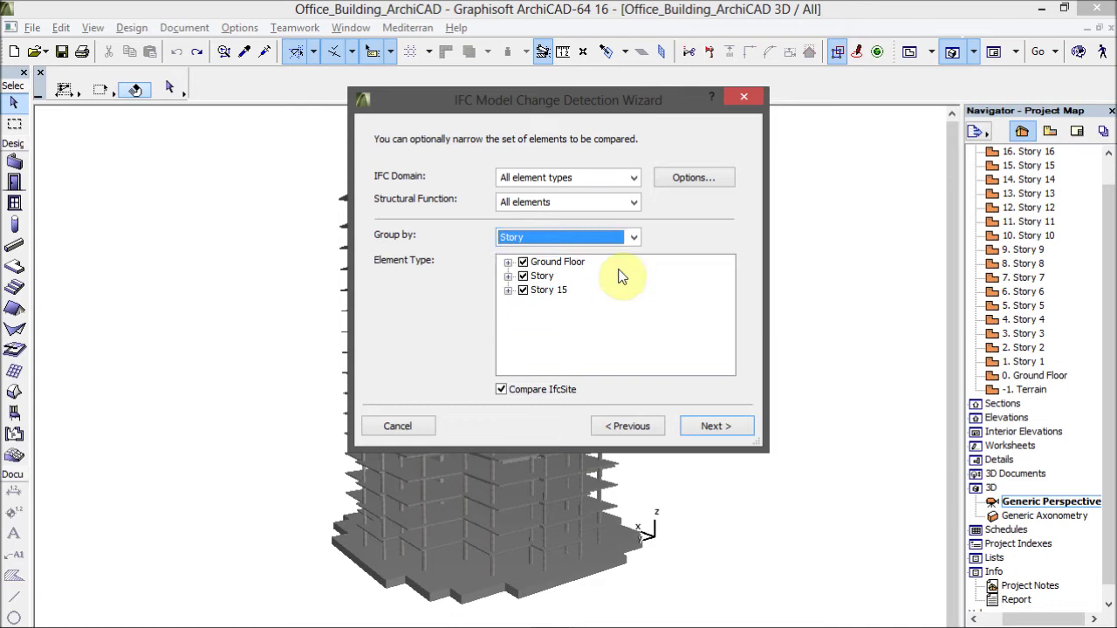
left_click(508, 276)
left_click(508, 304)
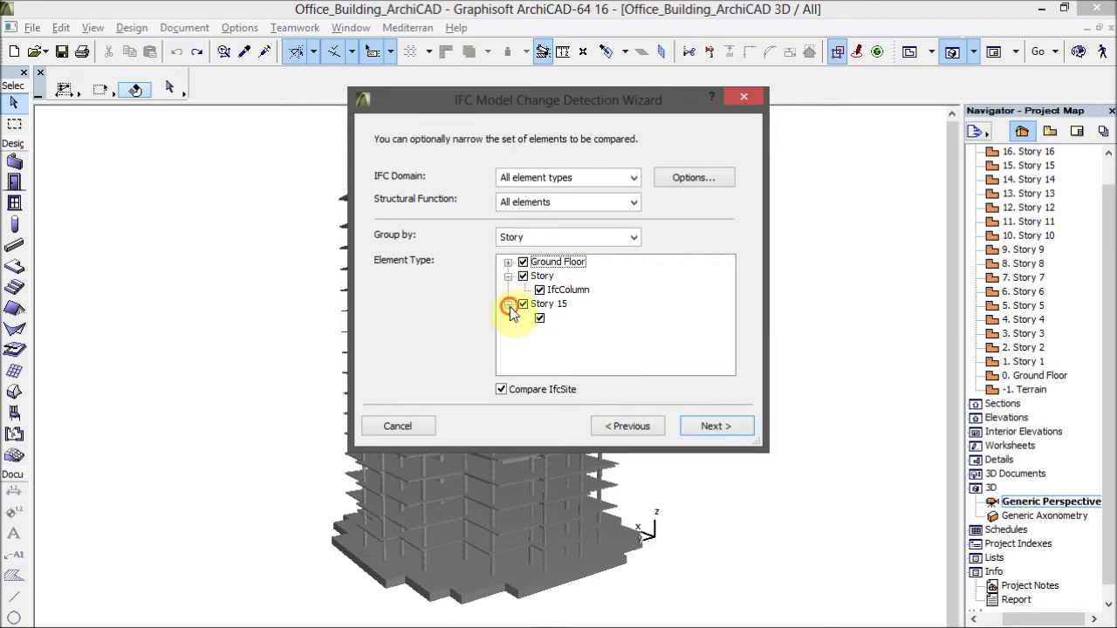
left_click(508, 262)
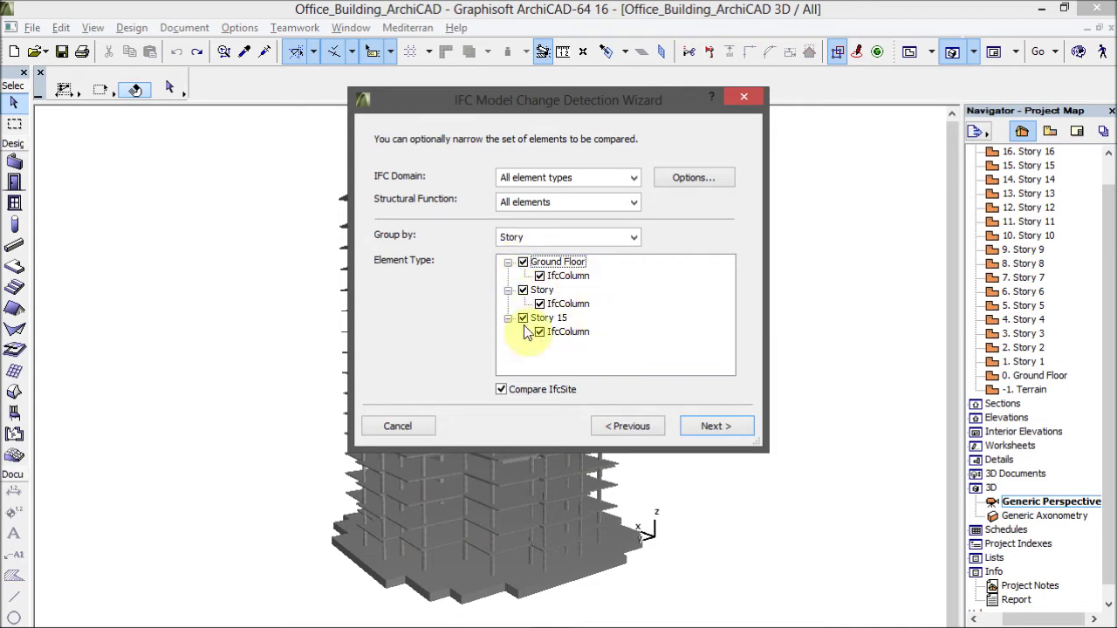
left_click(716, 425)
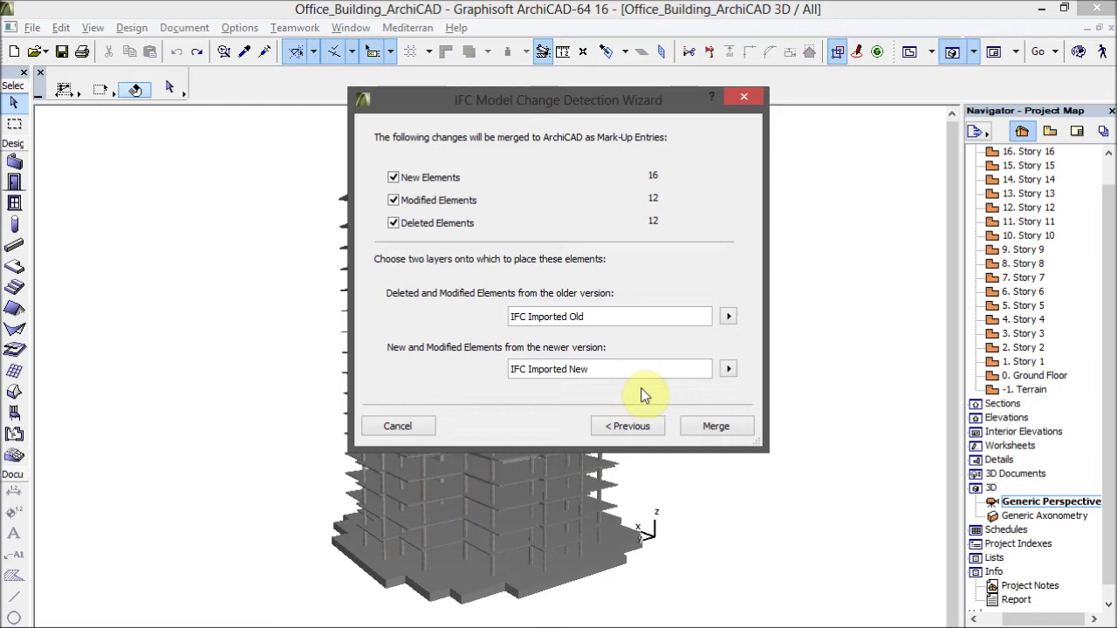
- Merge the new, modified and deleted elements as mark-up entries, matching 0. Ground Floor with elevation offset 1000 for both files
left_click(739, 429)
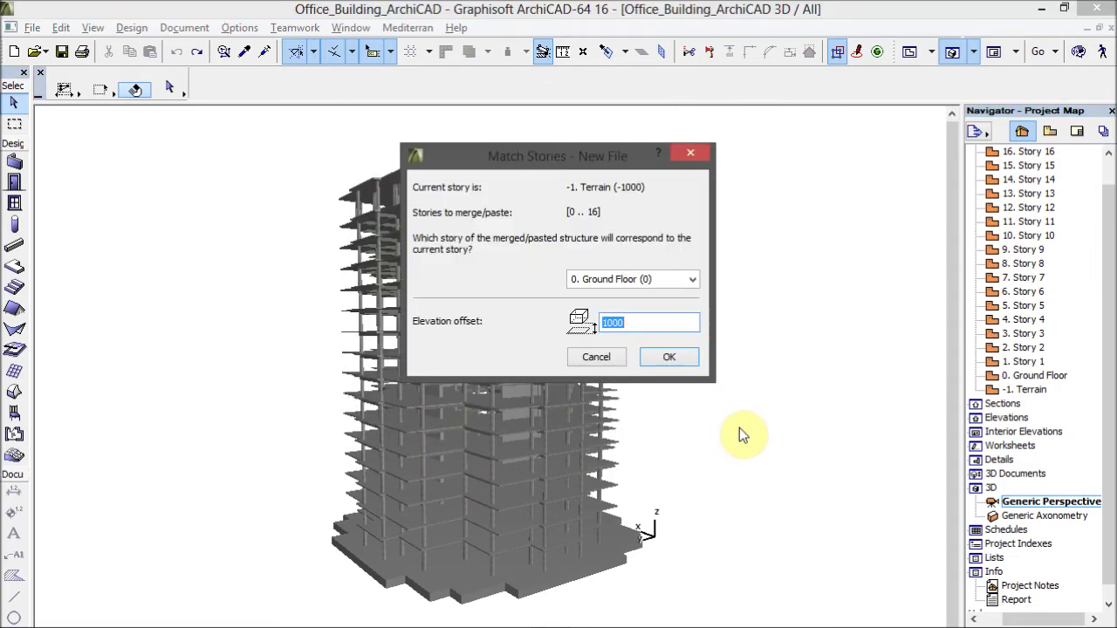
left_click(690, 358)
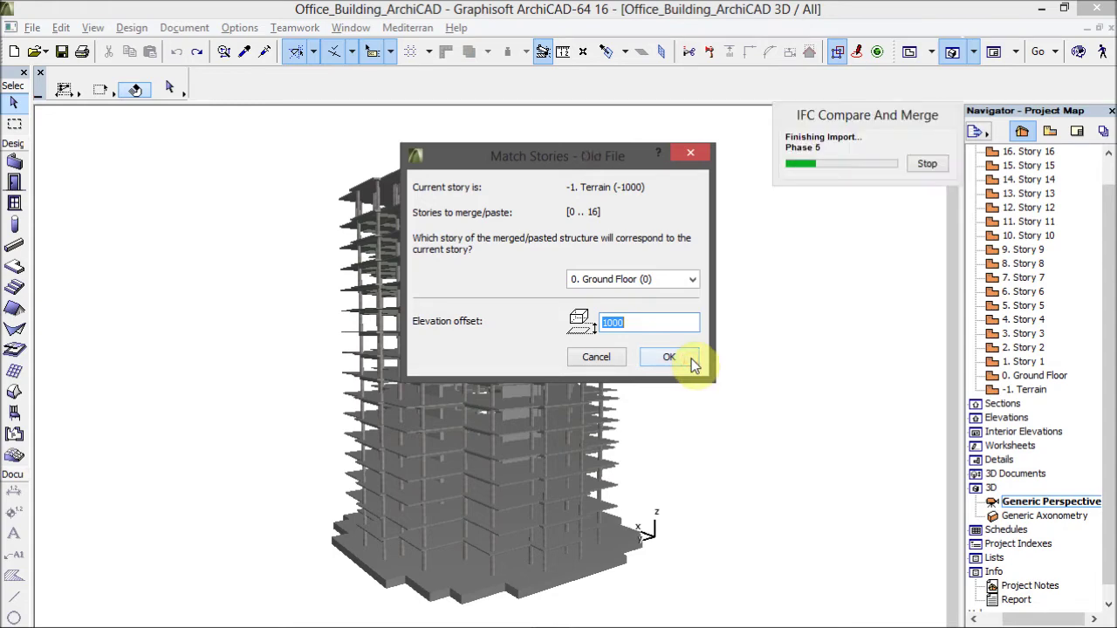
left_click(691, 358)
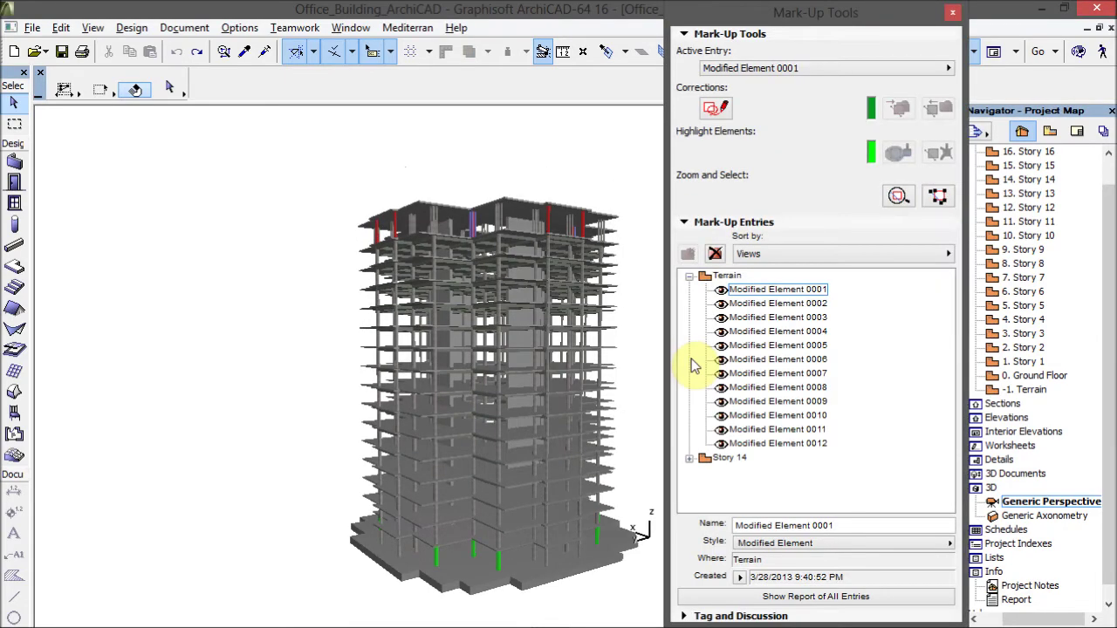
- Widen the mark-up palette, expand the Story 14 entries and sort the mark-up entries by Style
middle_click_drag(581, 393, 451, 358)
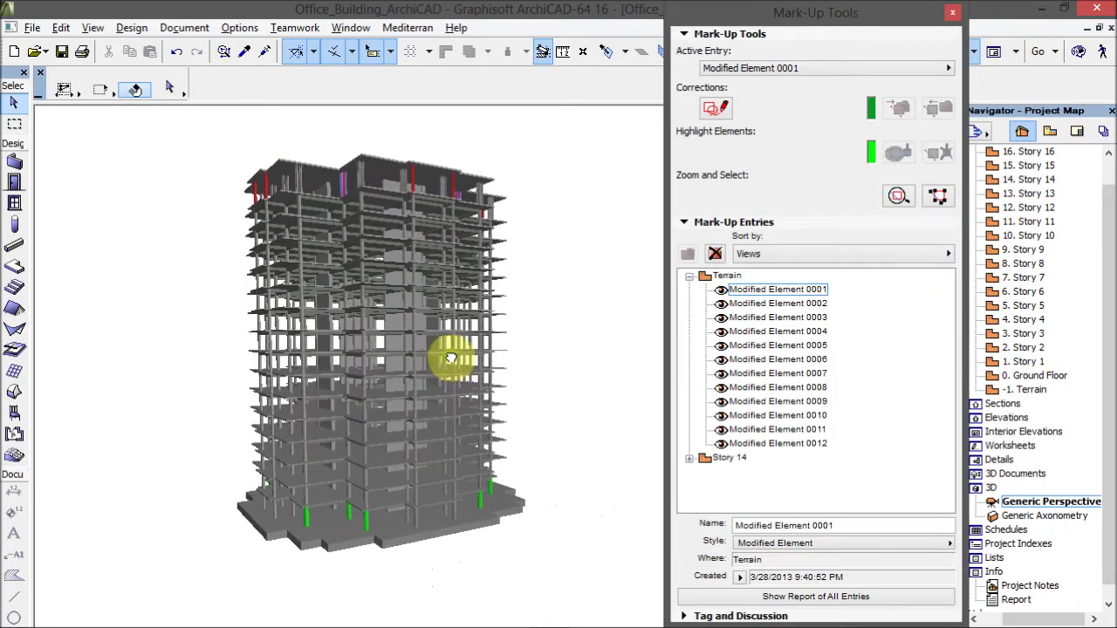
left_click_drag(662, 342, 641, 341)
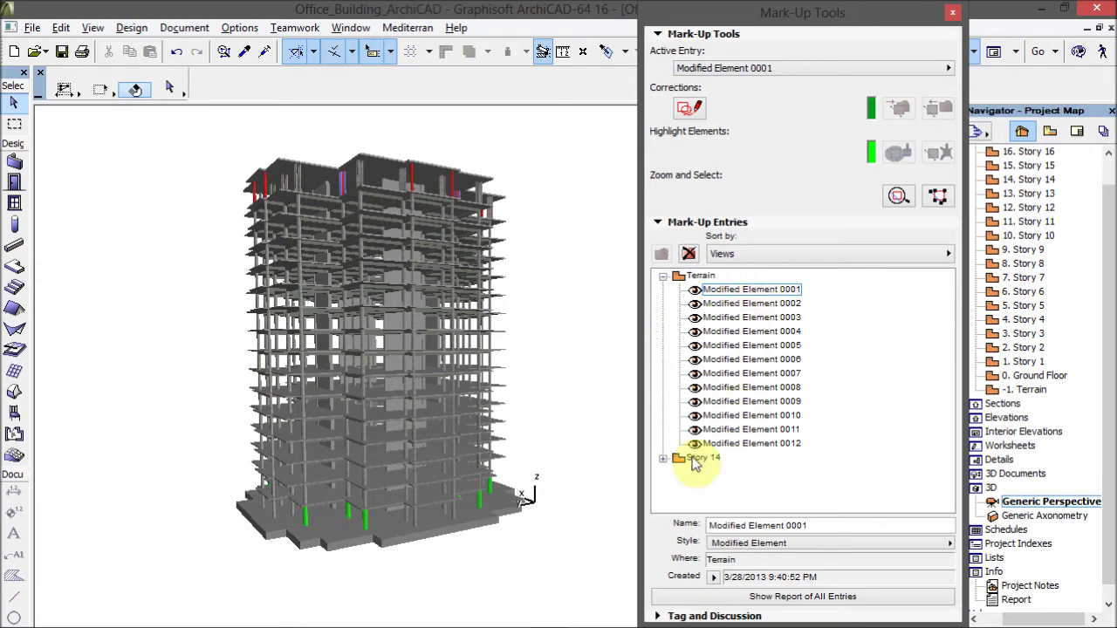
left_click(663, 457)
left_click_drag(939, 367, 944, 291)
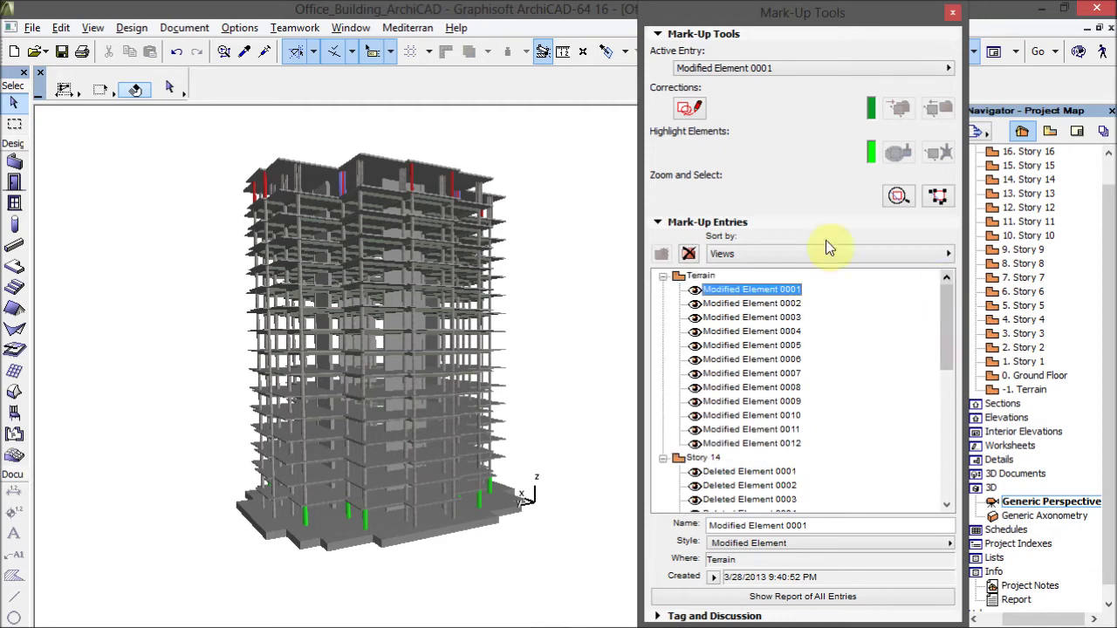
left_click(812, 255)
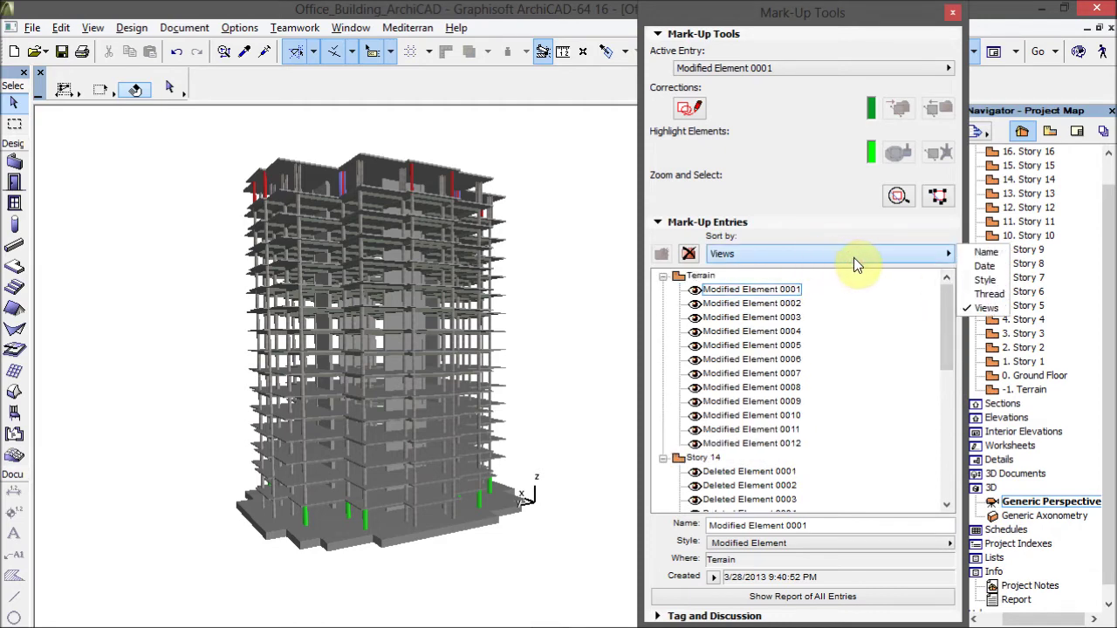
left_click(984, 281)
- Activate the entry Deleted Element 0001, select its column in the model and zoom in to inspect it
left_click_drag(949, 358, 955, 462)
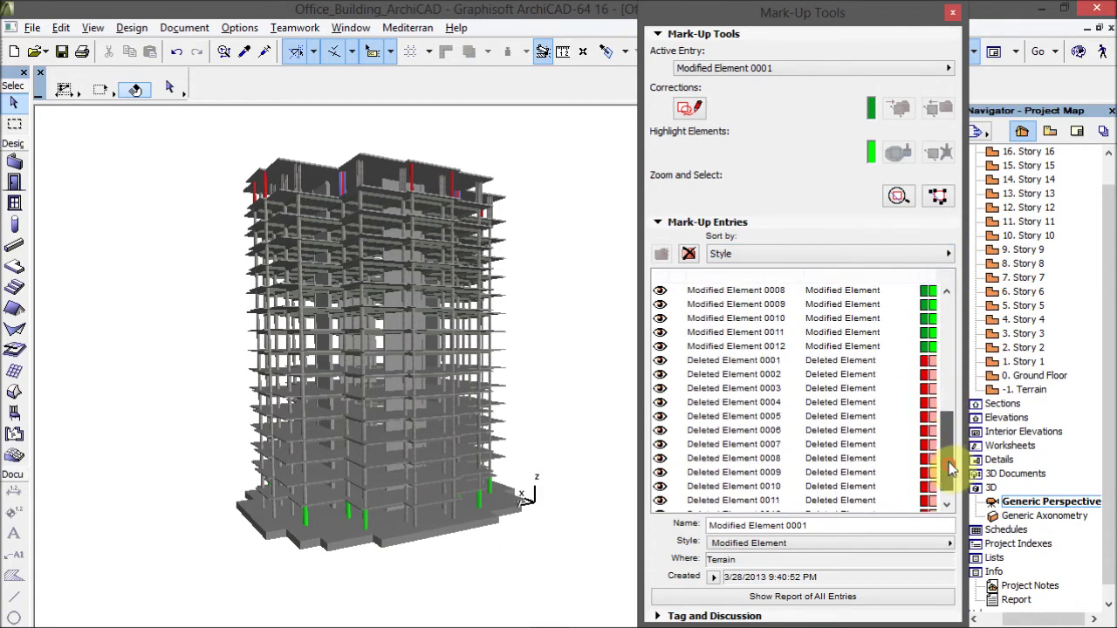
left_click(883, 362)
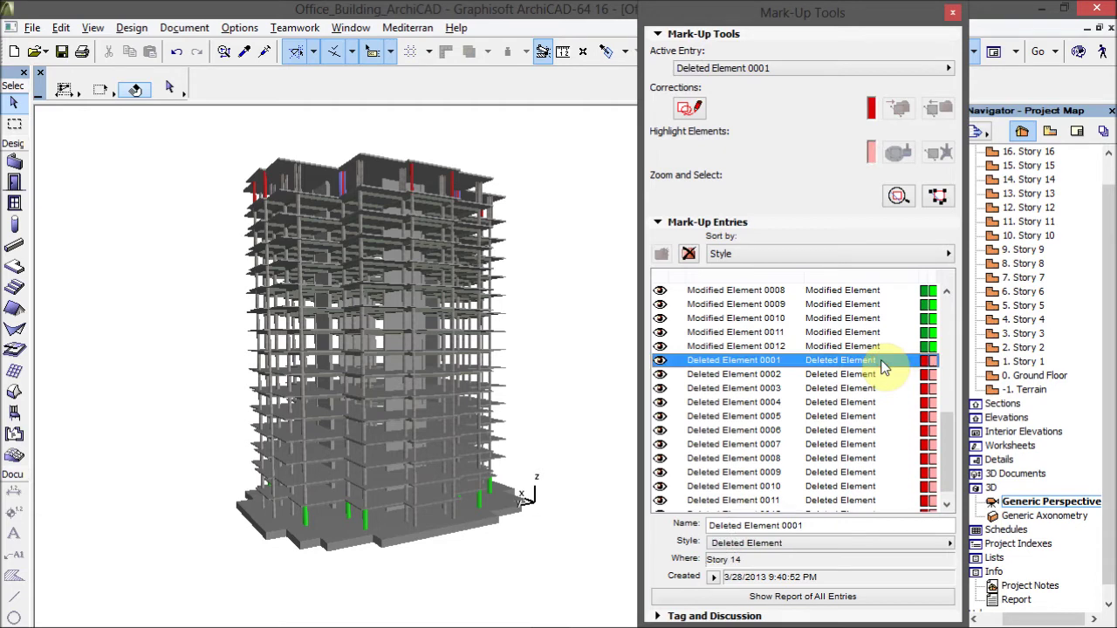
left_click(934, 203)
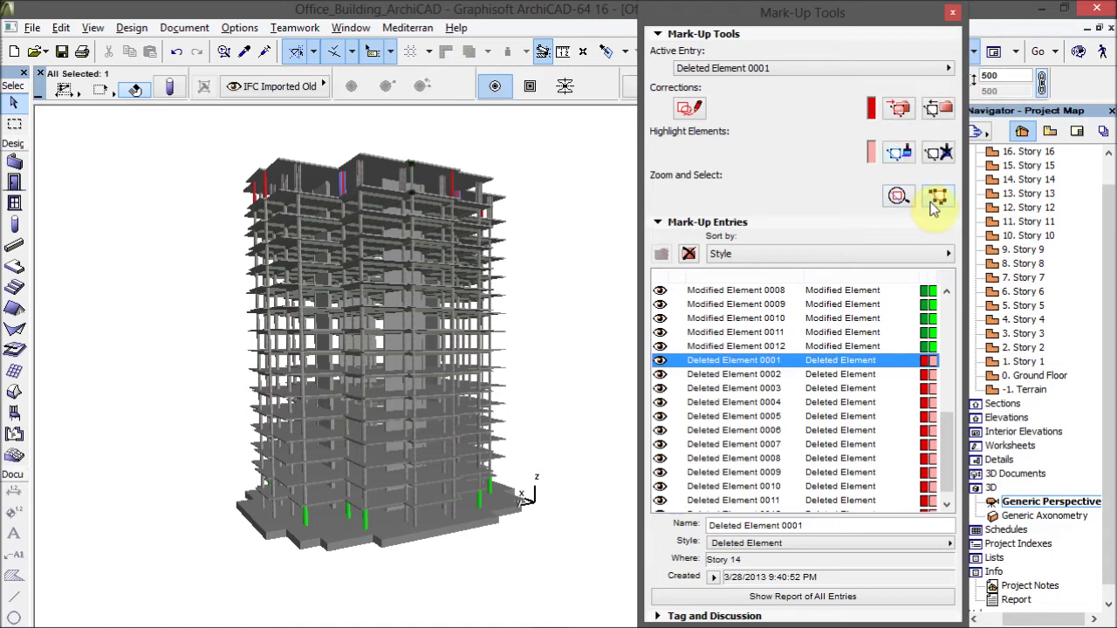
left_click(886, 199)
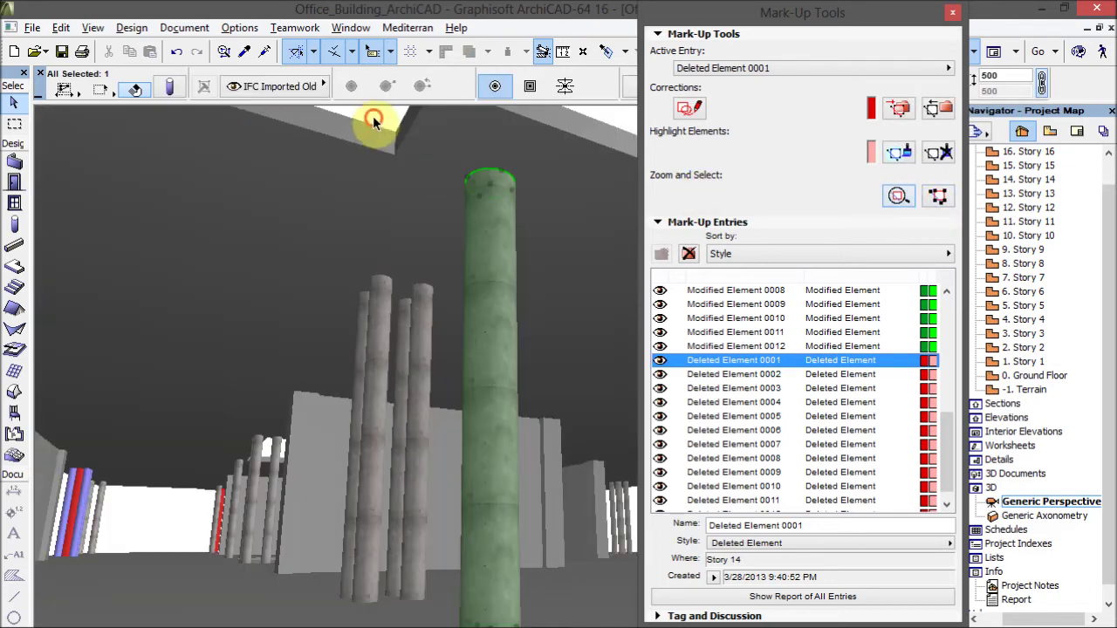
key("Escape")
scroll(498, 399, "down", 10)
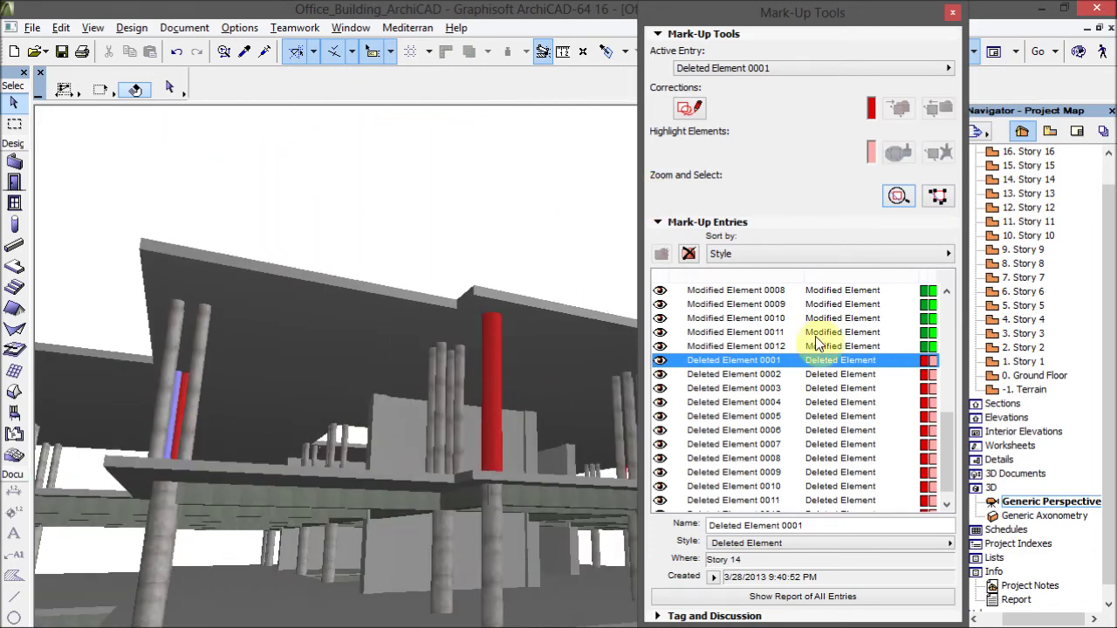
- Activate the entry Deleted Element 0004, select its column and zoom to it
left_click(862, 403)
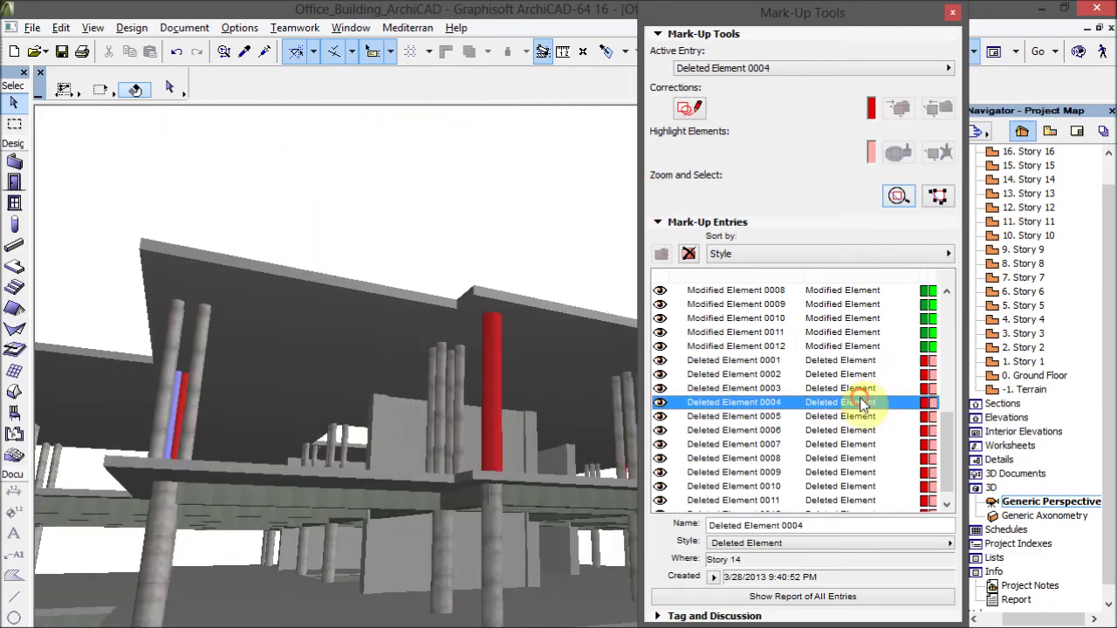
left_click(939, 197)
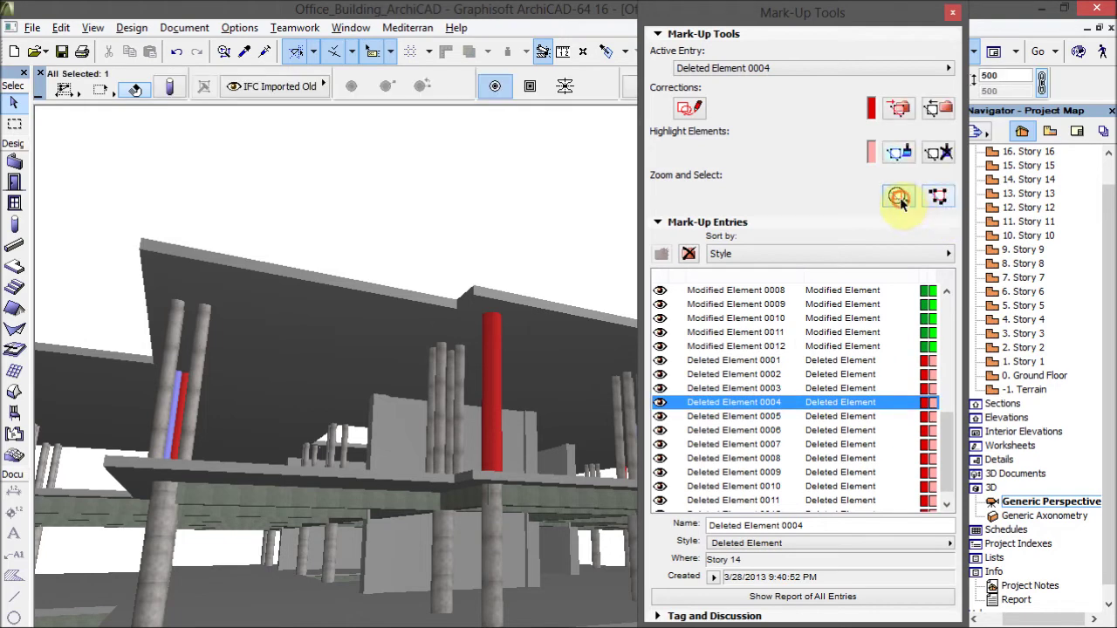
left_click(900, 199)
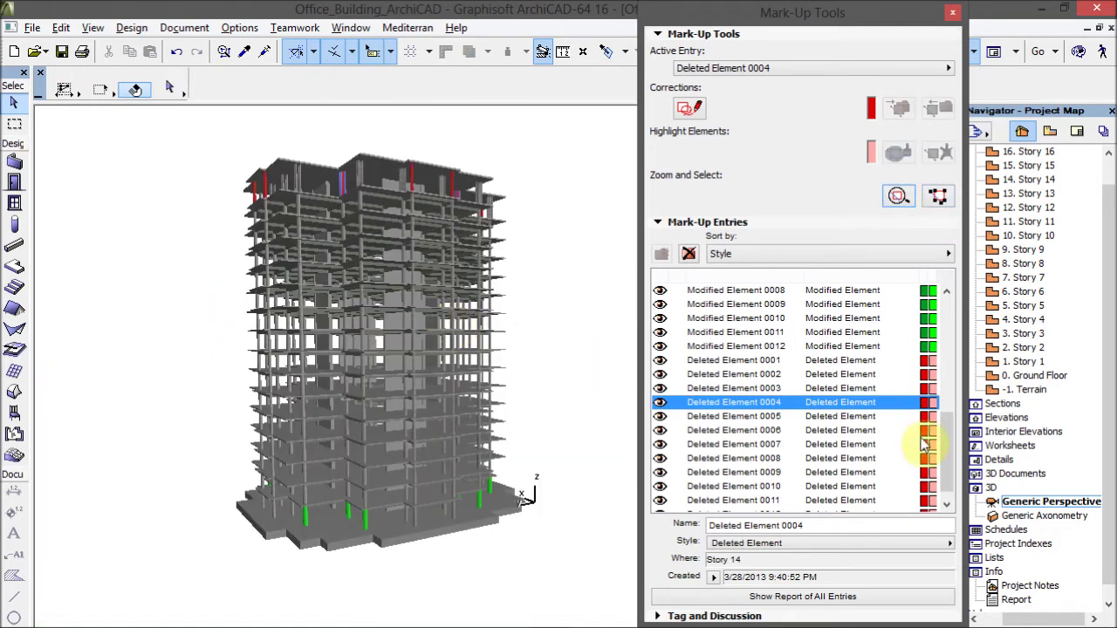
- Select the column of New Element 0009 in the model, deselect it and extend the entry selection to New Element 0010
left_click_drag(939, 438, 953, 345)
left_click(863, 360)
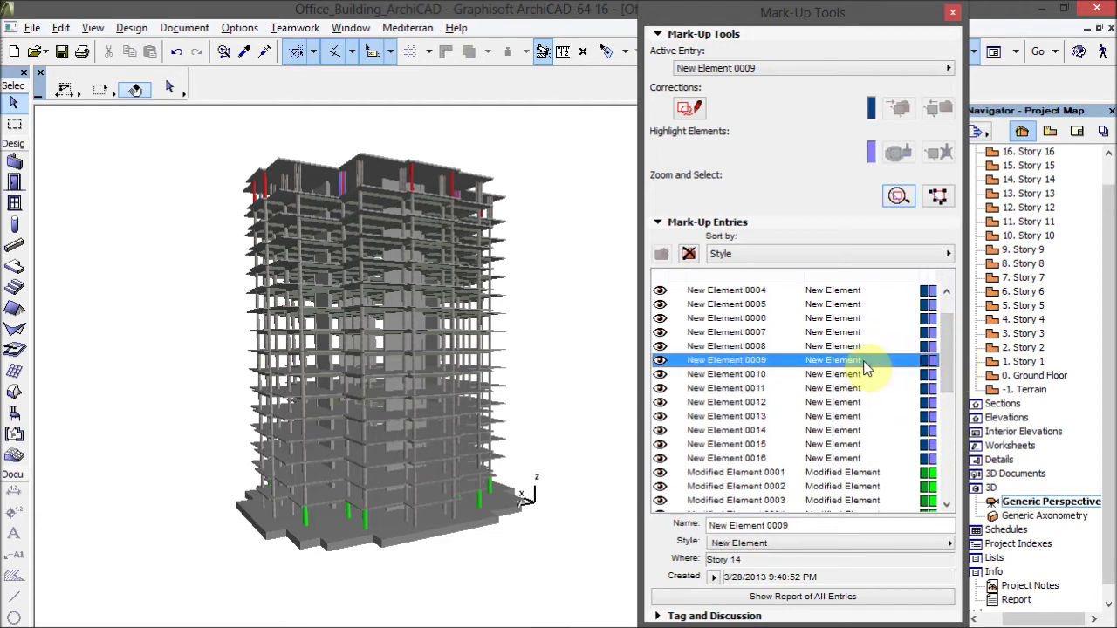
left_click(936, 199)
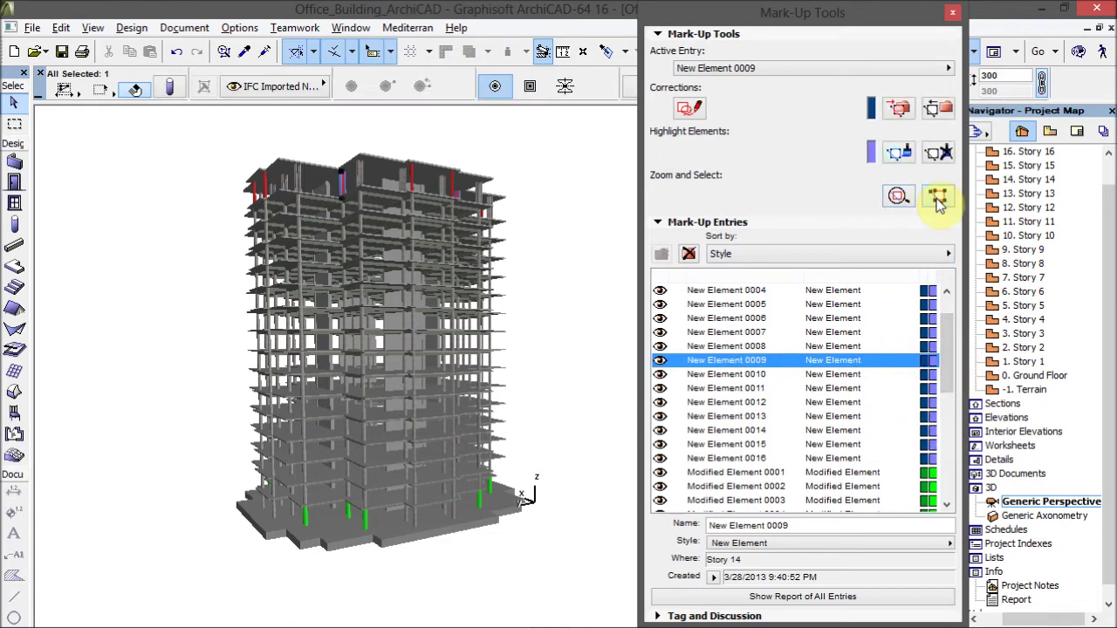
left_click(335, 155)
left_click(941, 374, "shift")
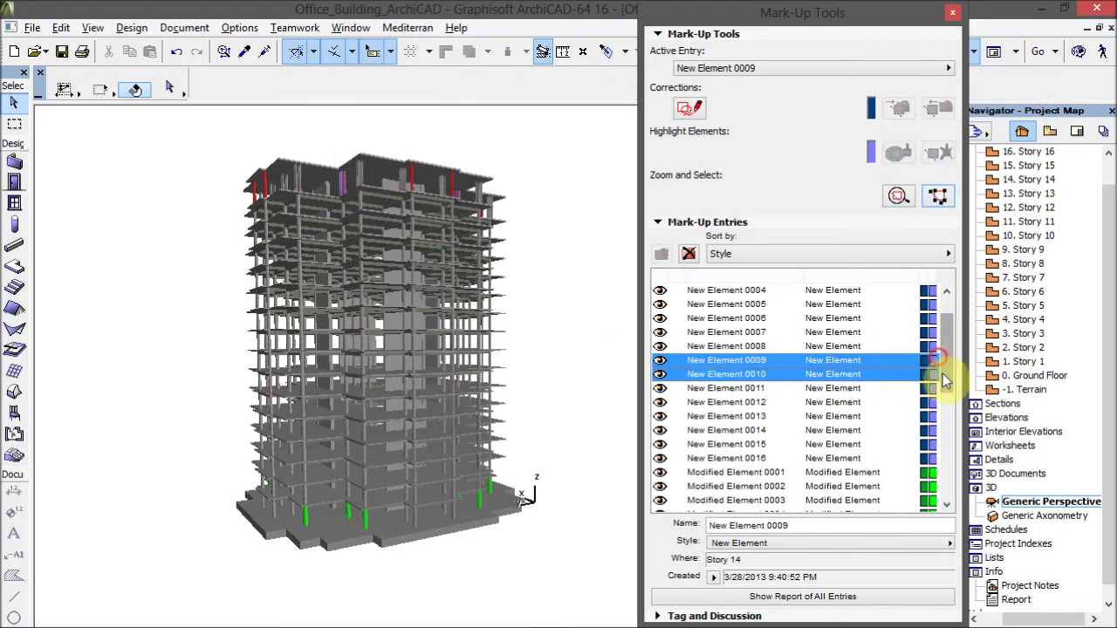
- Delete the mark-up entries Deleted Element 0001 to 0012 together with the elements they contain
left_click_drag(948, 364, 941, 457)
left_click(943, 403)
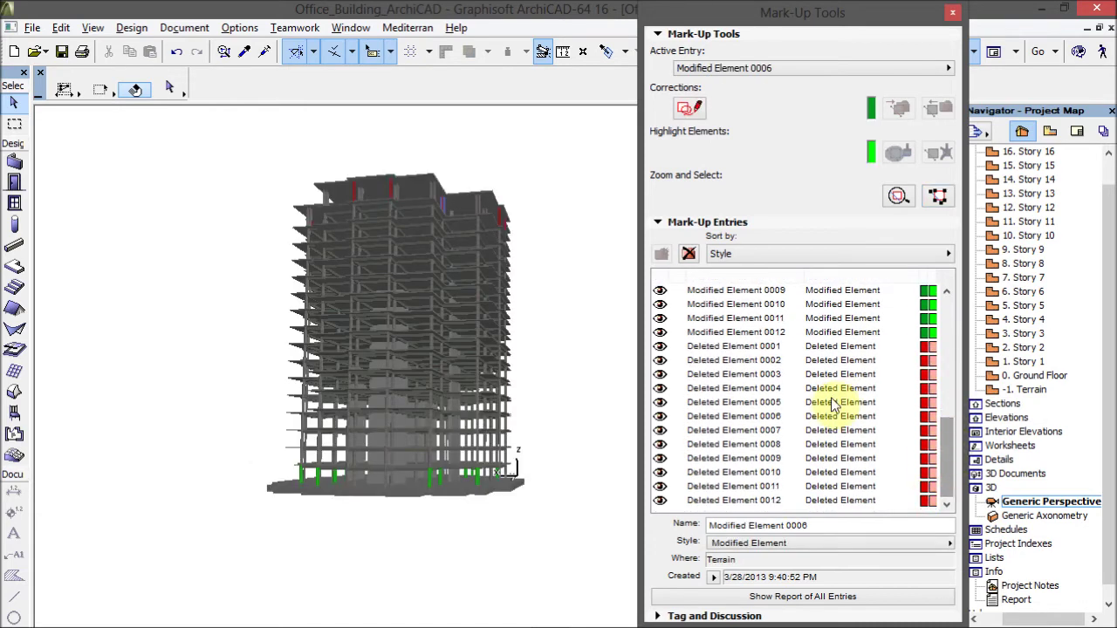
left_click(851, 347)
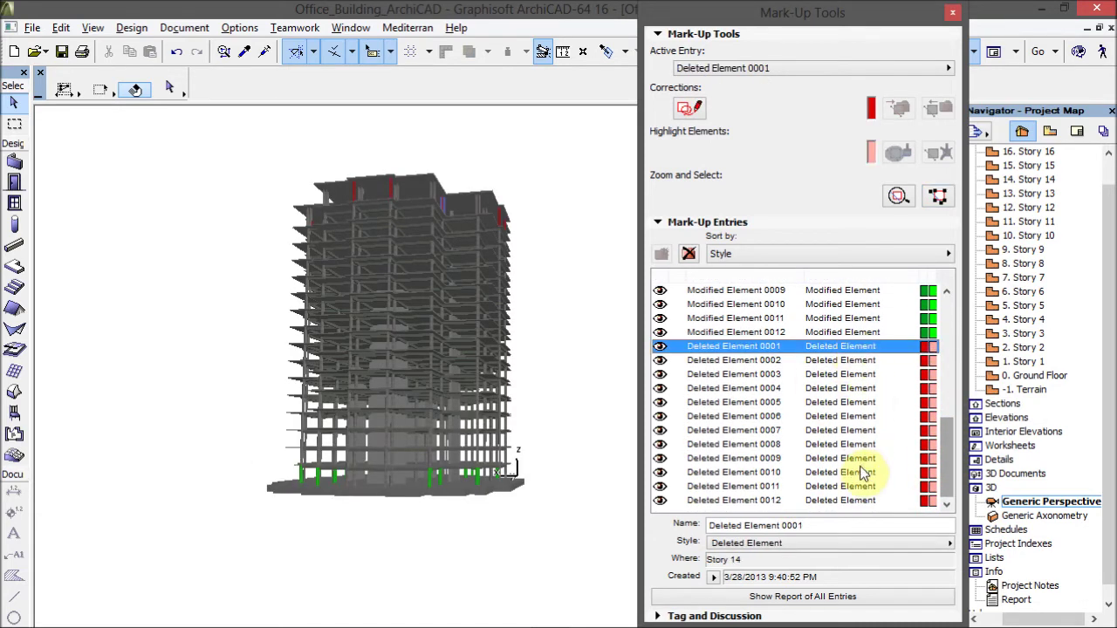
left_click(850, 500, "shift")
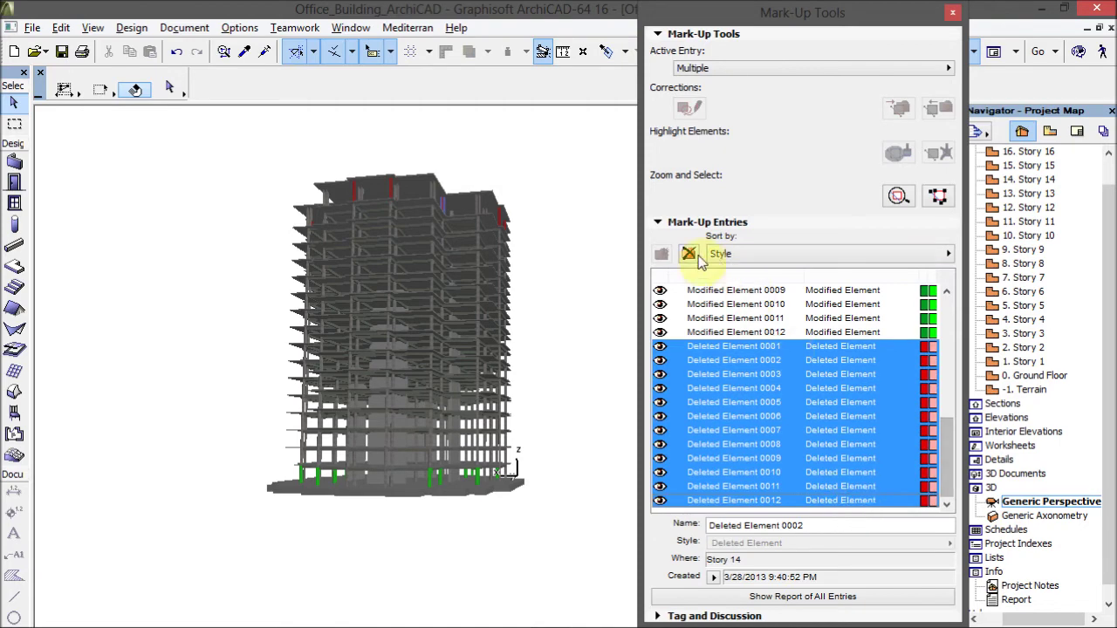
left_click(691, 259)
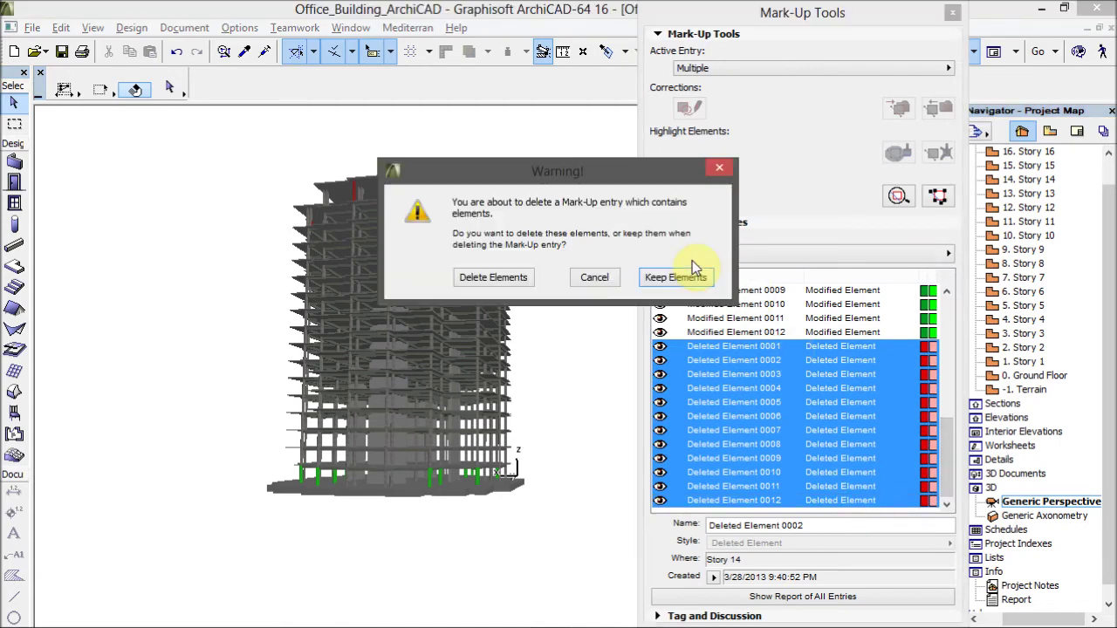
left_click(527, 285)
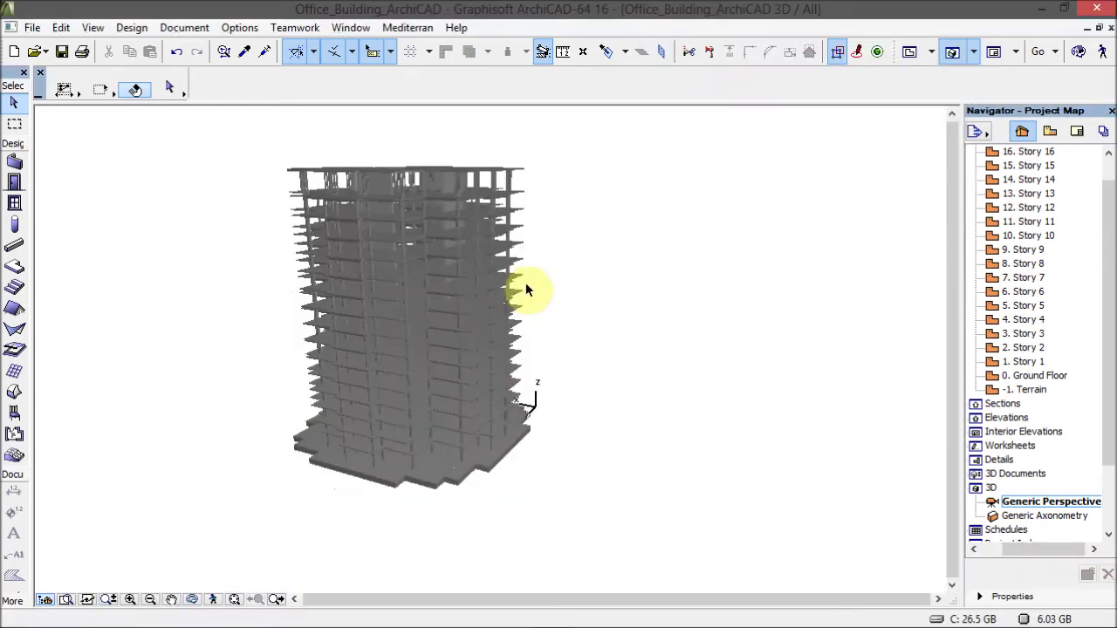
- Draw a marquee over one side of the building, try selecting all columns inside it and clear the selection
mouse_move(642, 332)
left_mouse_down()
mouse_move(615, 353)
mouse_move(716, 316)
mouse_move(727, 323)
left_mouse_up()
left_click(13, 124)
mouse_move(704, 131)
left_mouse_down()
mouse_move(527, 473)
mouse_move(514, 527)
left_mouse_up()
left_click(514, 527)
left_click(14, 224)
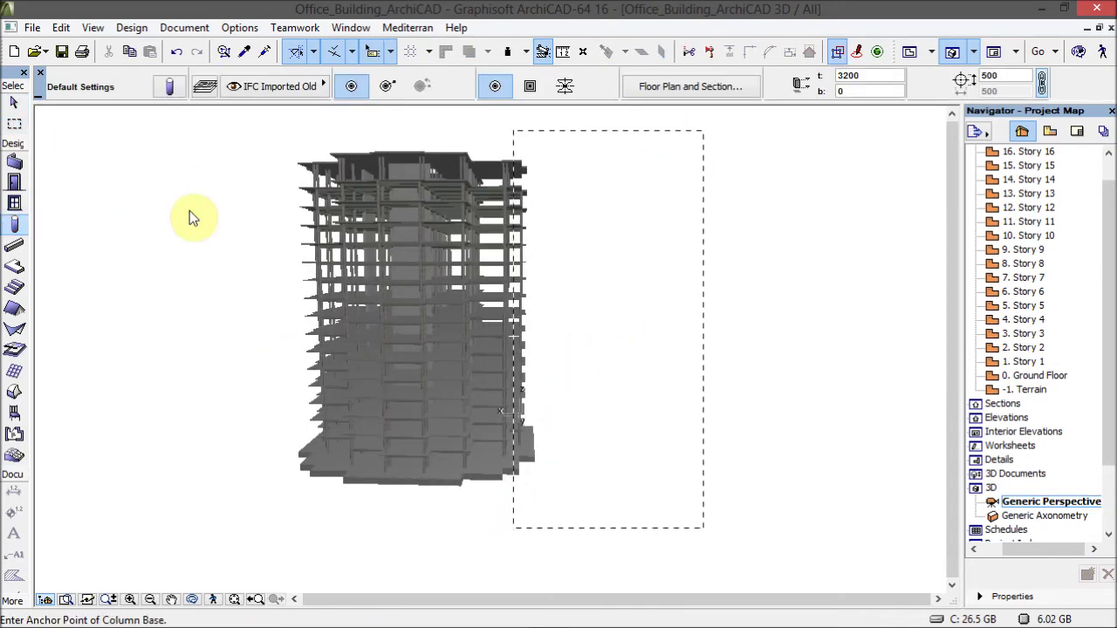
key("ctrl+a")
key("Escape")
- Try selecting the columns inside the marquee from other sides of the building, then clear the selection and remove the marquee
middle_click_drag(265, 276, 634, 308, "shift")
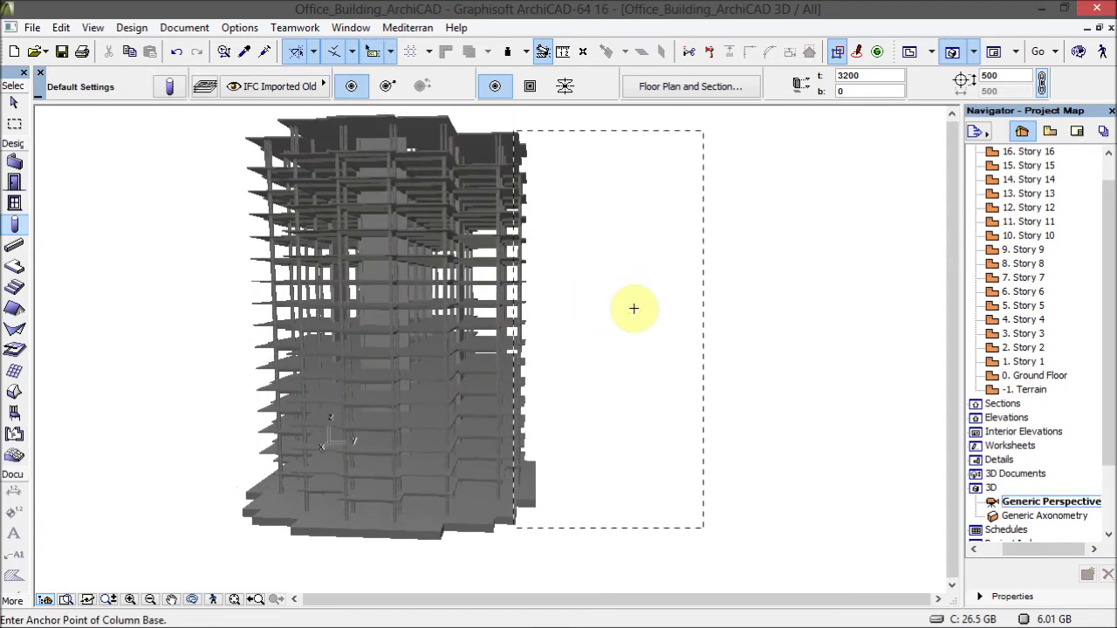
key("ctrl+a")
left_click(142, 199)
scroll(473, 324, "up", 5)
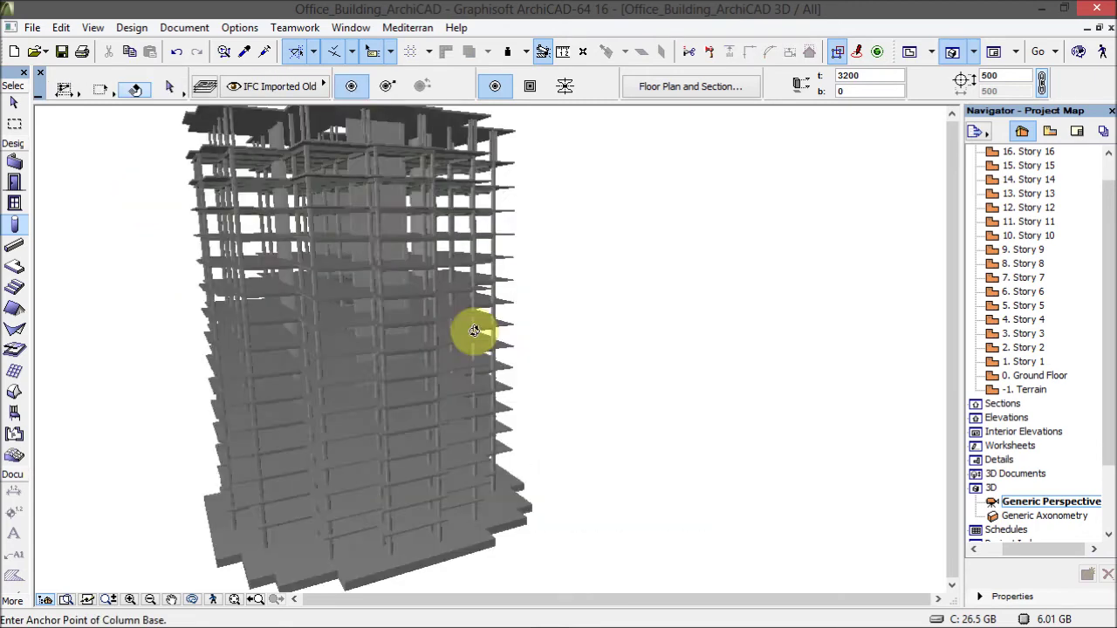
scroll(410, 253, "down", 3)
middle_click_drag(393, 250, 576, 340, "shift")
key("ctrl+a")
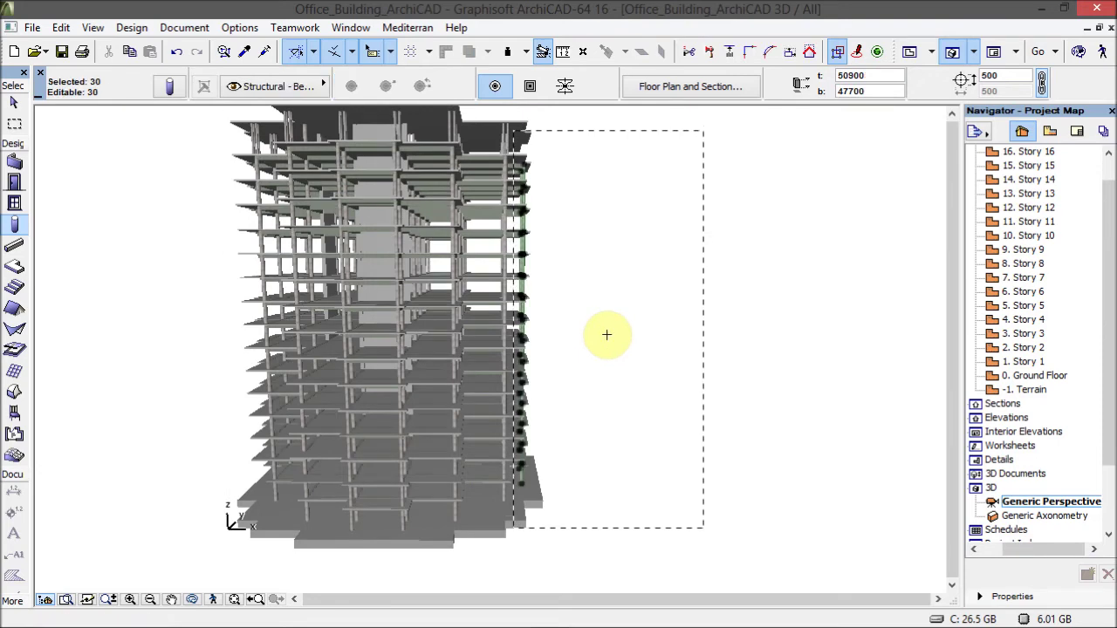
key("Escape")
middle_click_drag(518, 352, 559, 325, "shift")
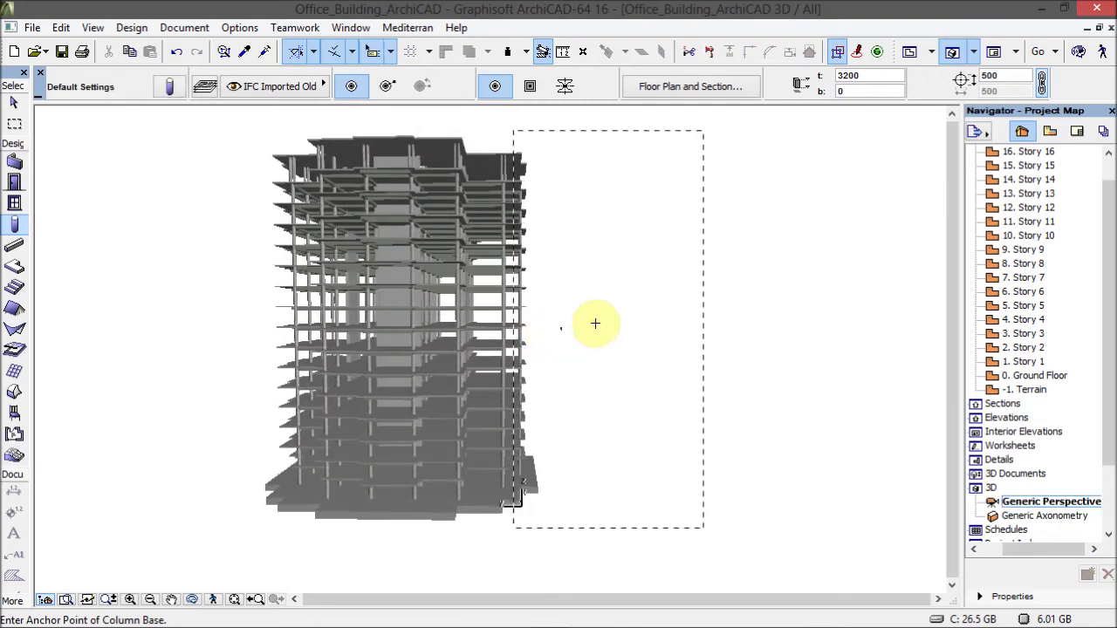
key("ctrl+a")
left_click(780, 259)
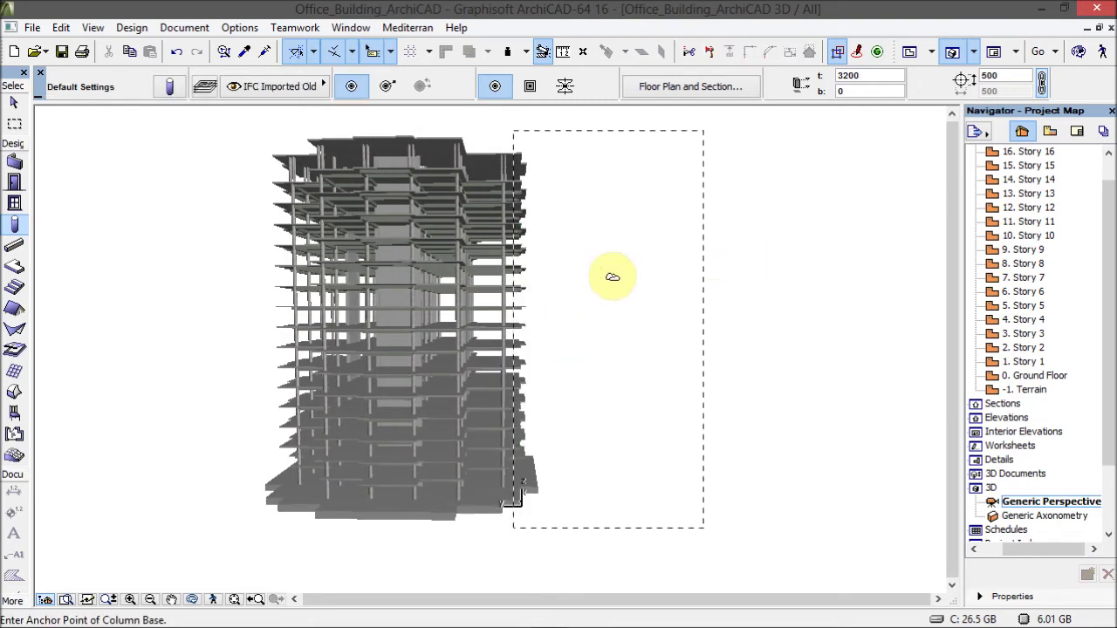
middle_click_drag(662, 266, 532, 337, "shift")
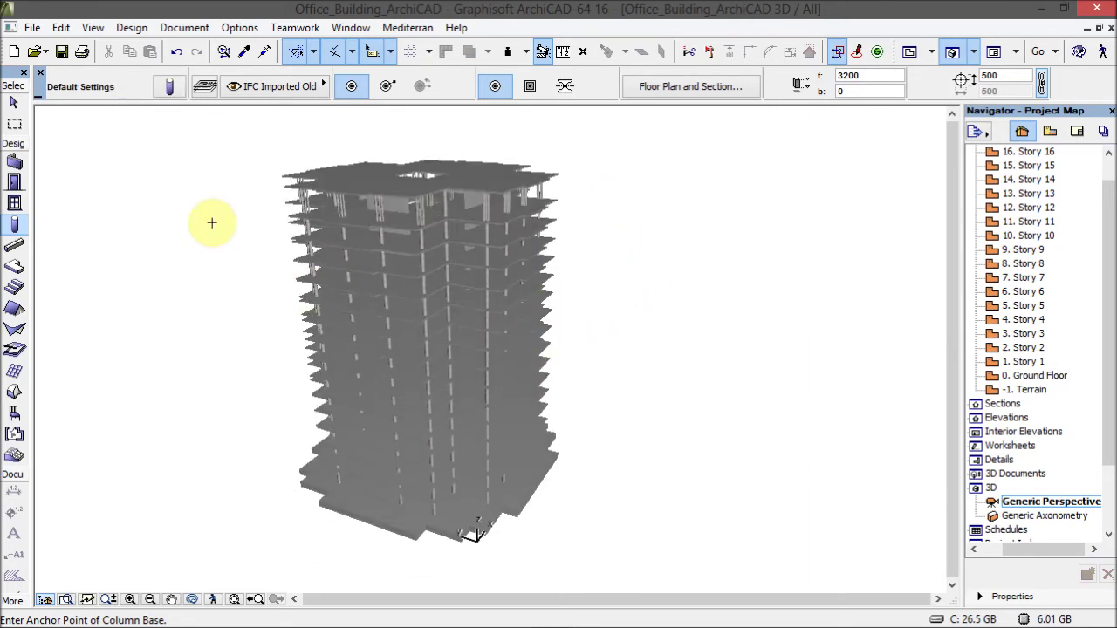
- Save the visible elements on all stories as an IFC 2x3 file named Office_Building_ArchiCAD_Export_2.ifc in the BIM_Collaboration folder
left_click(38, 31)
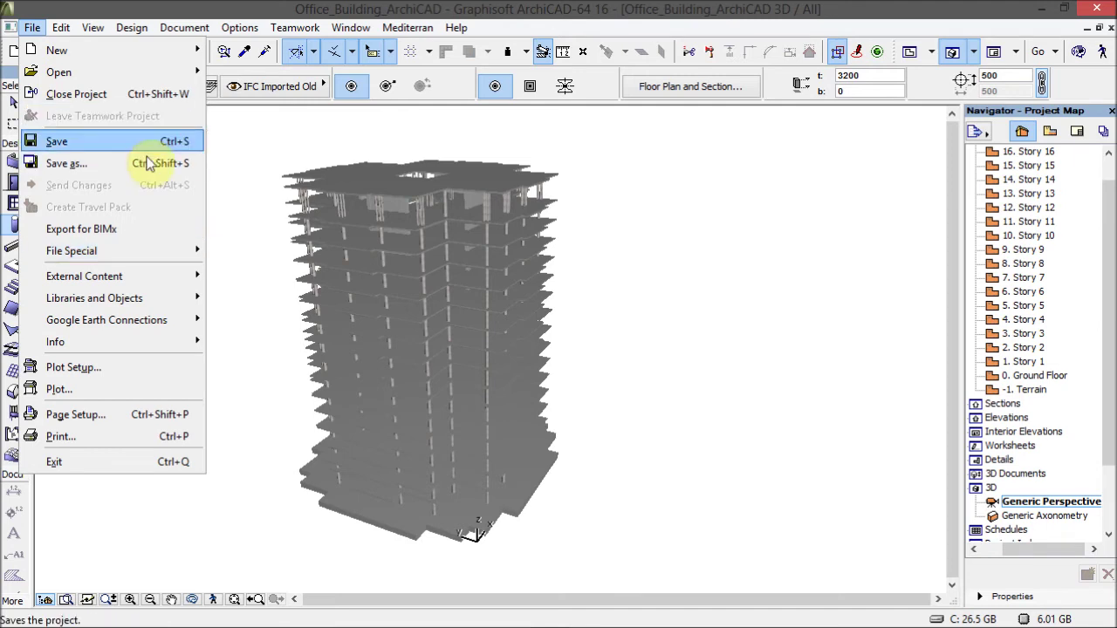
left_click(120, 168)
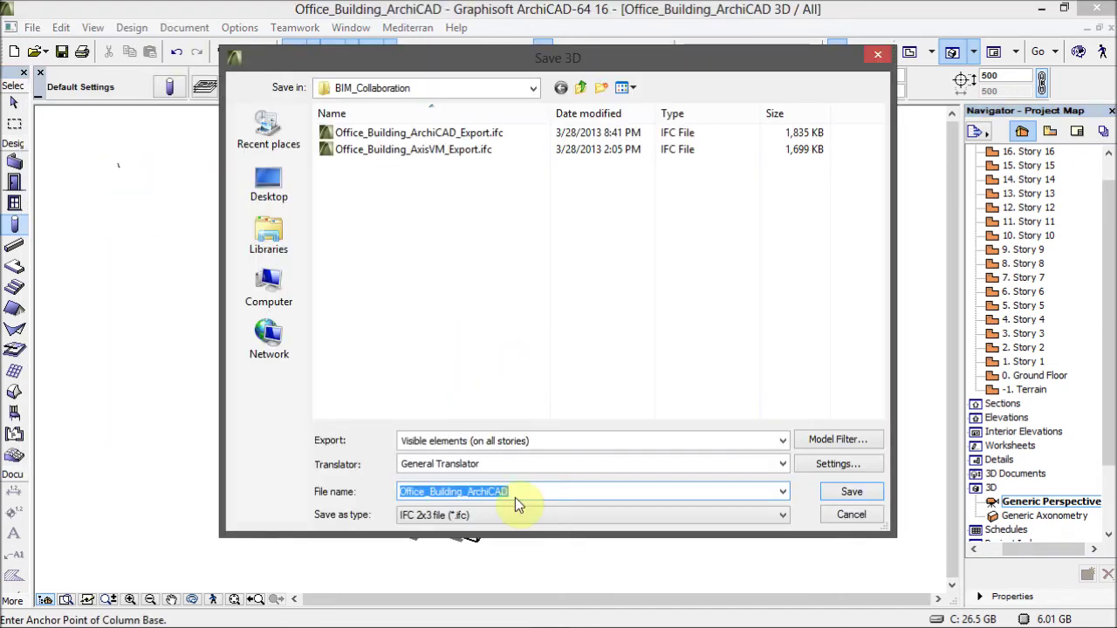
left_click(486, 135)
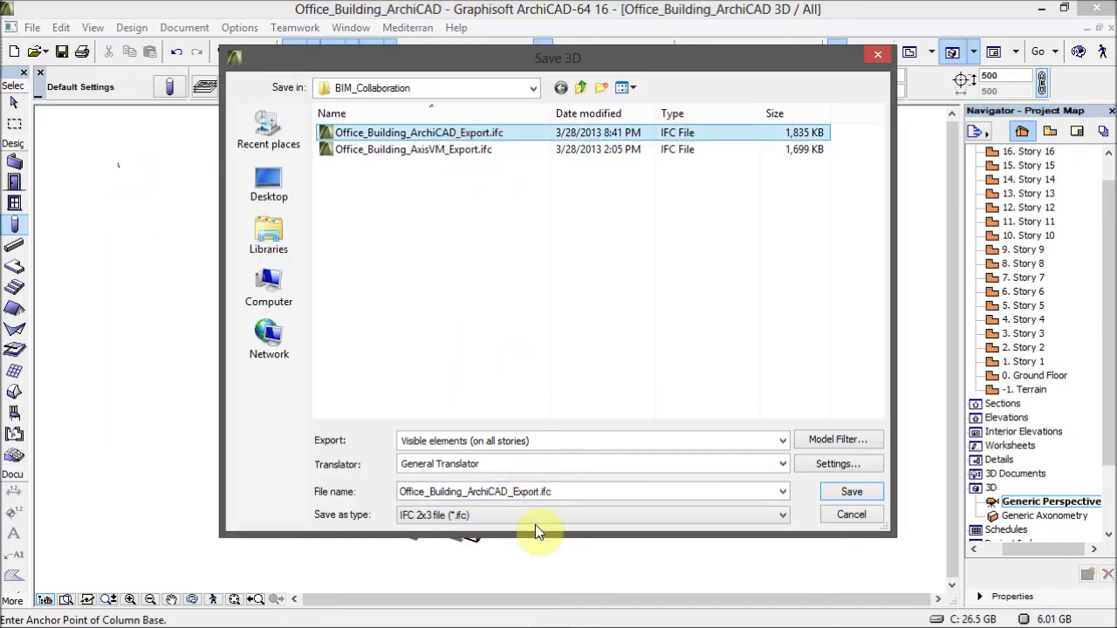
left_click(538, 491)
left_click(539, 491)
type("_")
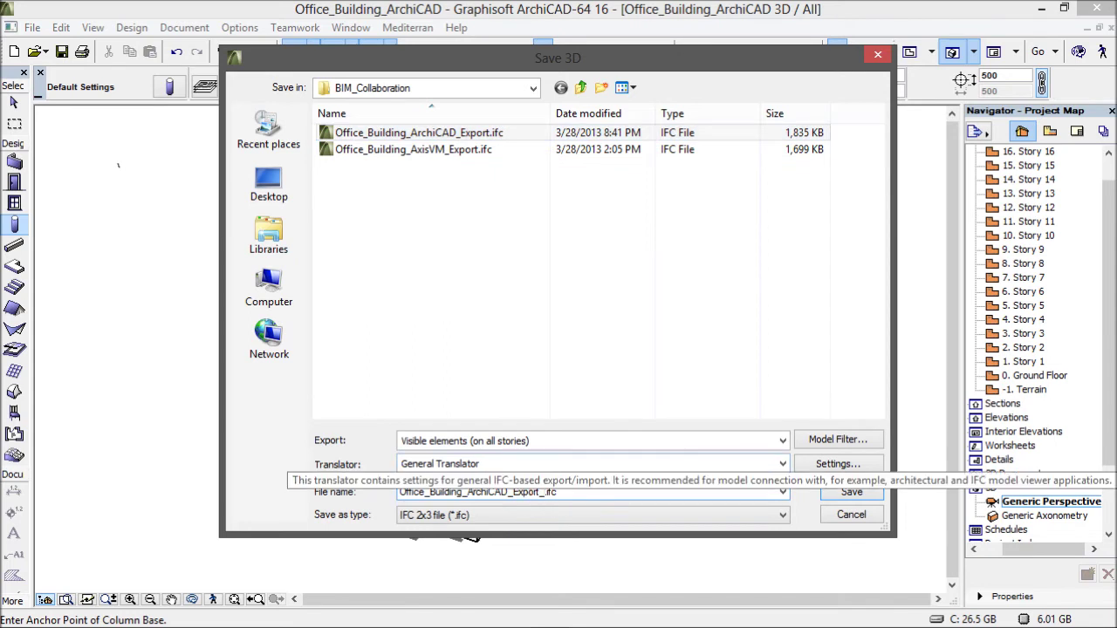
type("2")
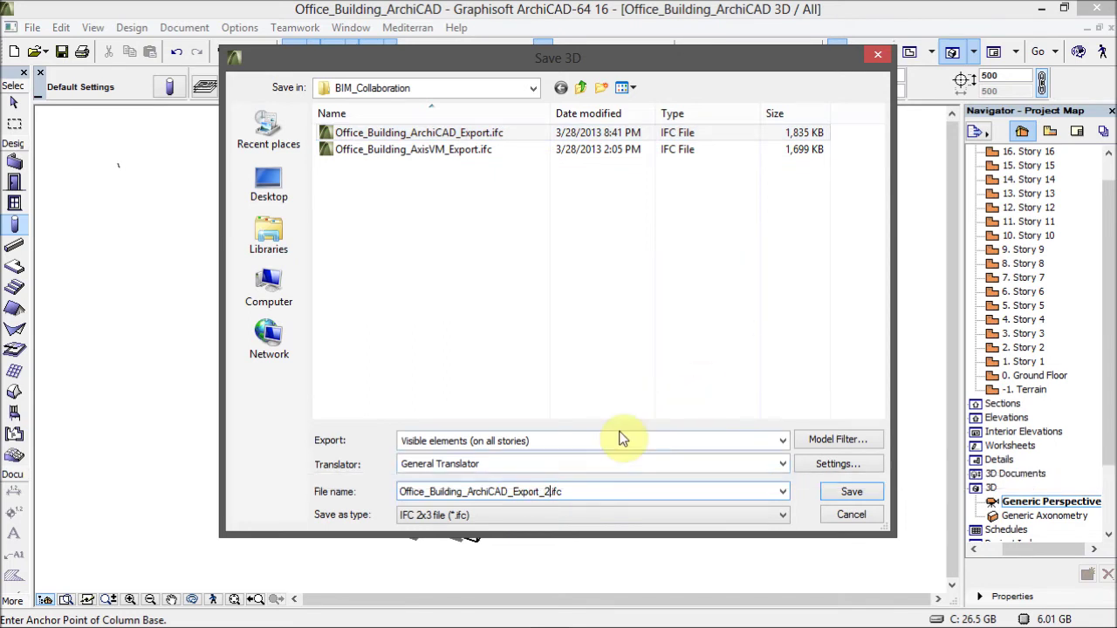
left_click(848, 496)
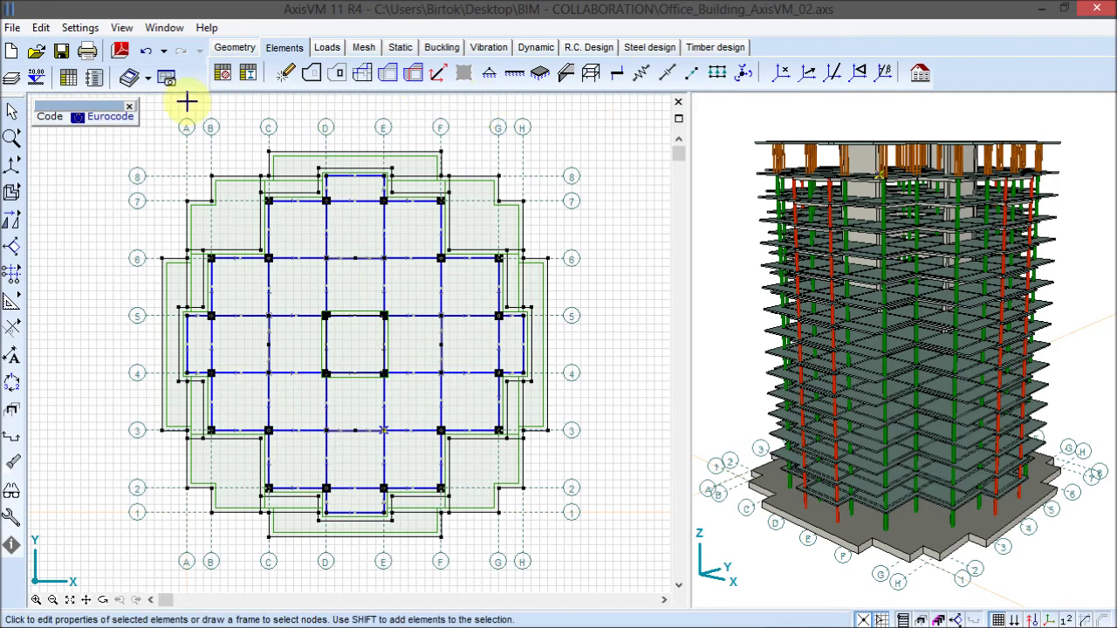
- In AxisVM, import Office_Building_ArchiCAD_Export_2.ifc as architectural model objects with the Update method, keeping the default arc resolution and joining tolerance
left_click(12, 27)
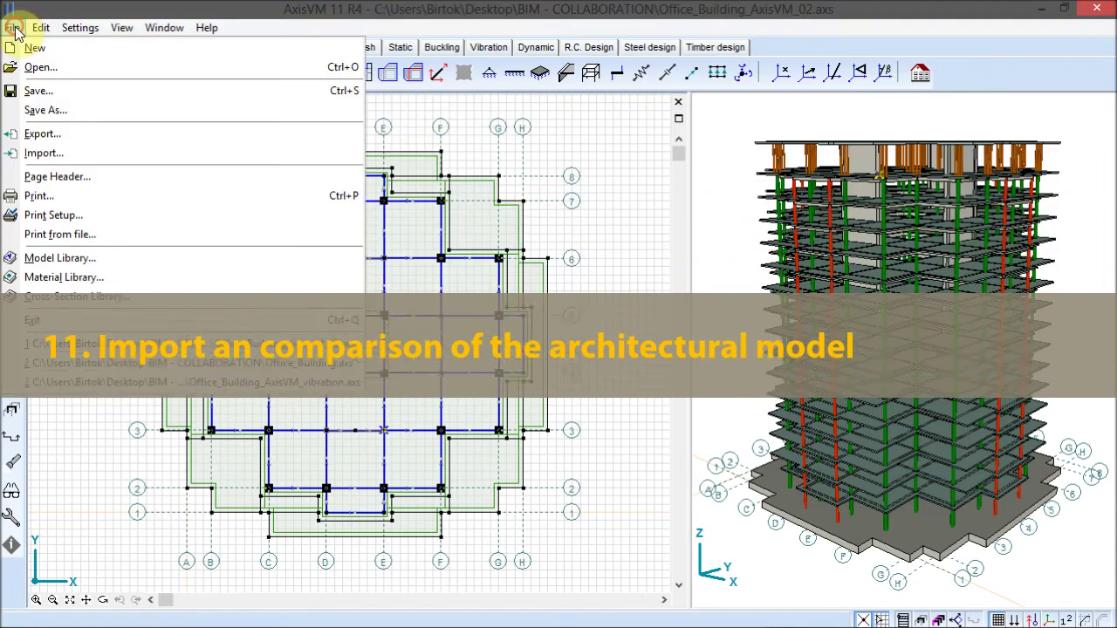
left_click(121, 157)
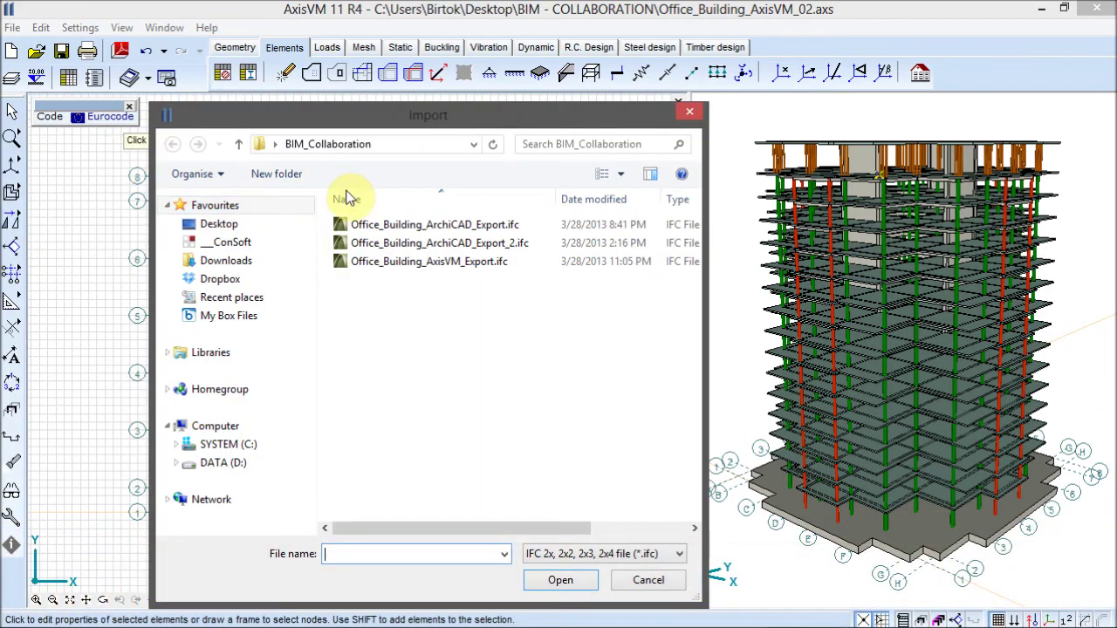
left_click(520, 251)
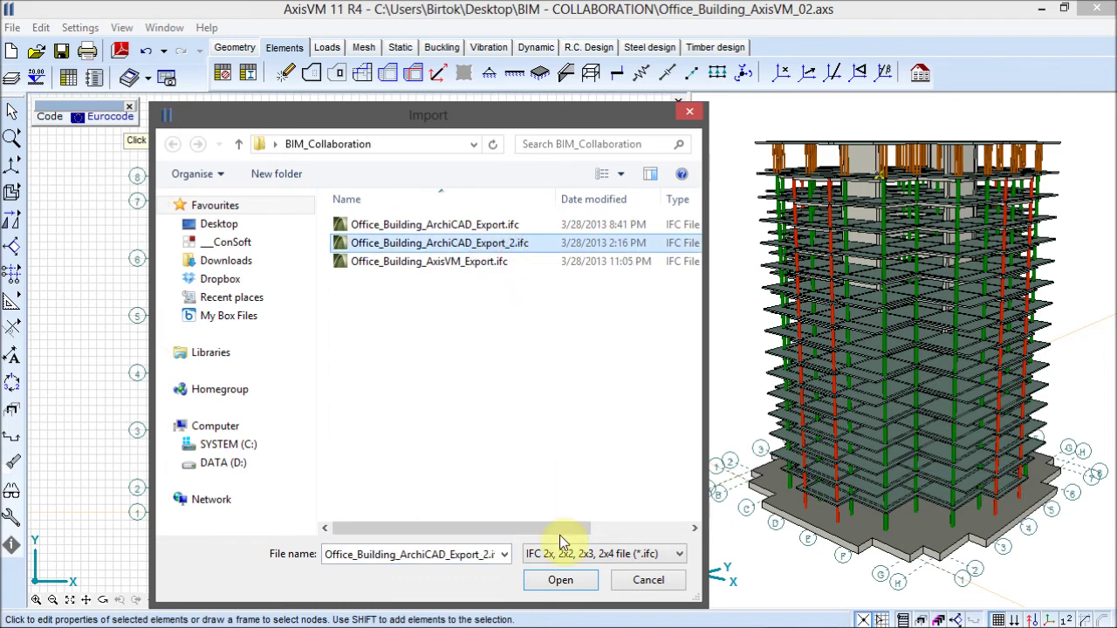
left_click(563, 580)
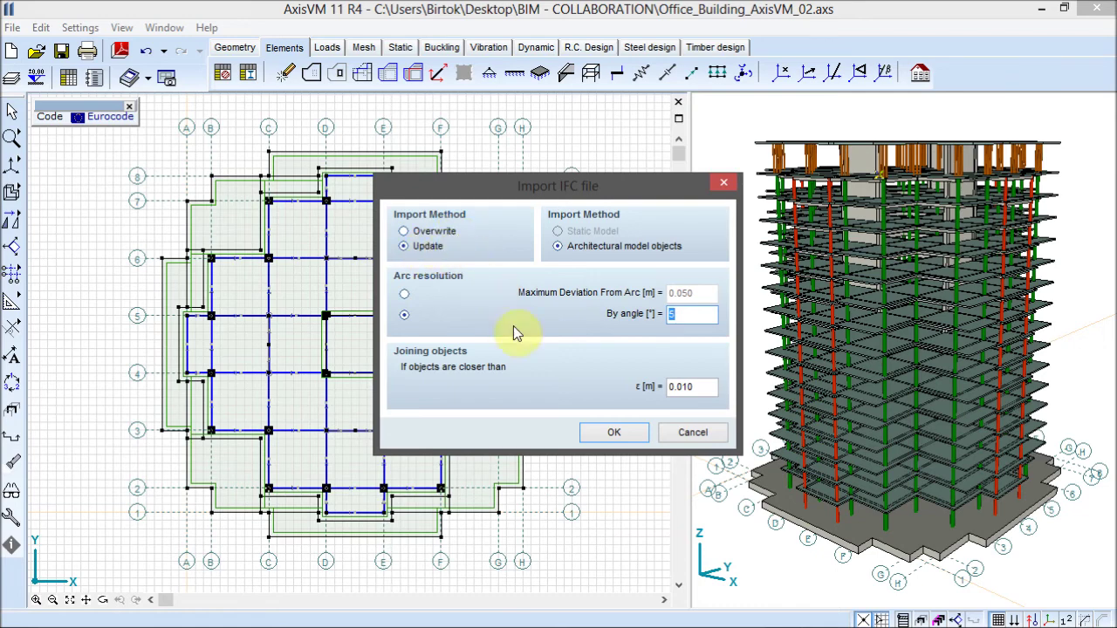
left_click(628, 431)
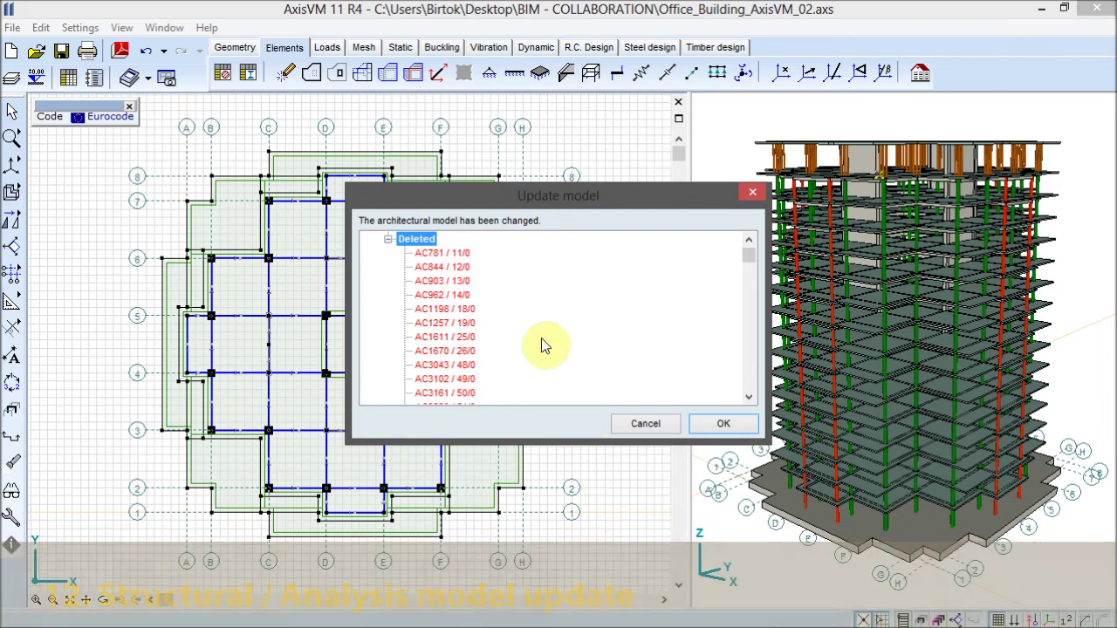
- Review the deleted columns in the list of architectural changes, apply the model update and activate the 3D view
mouse_move(748, 250)
left_mouse_down()
mouse_move(748, 382)
mouse_move(753, 244)
left_mouse_up()
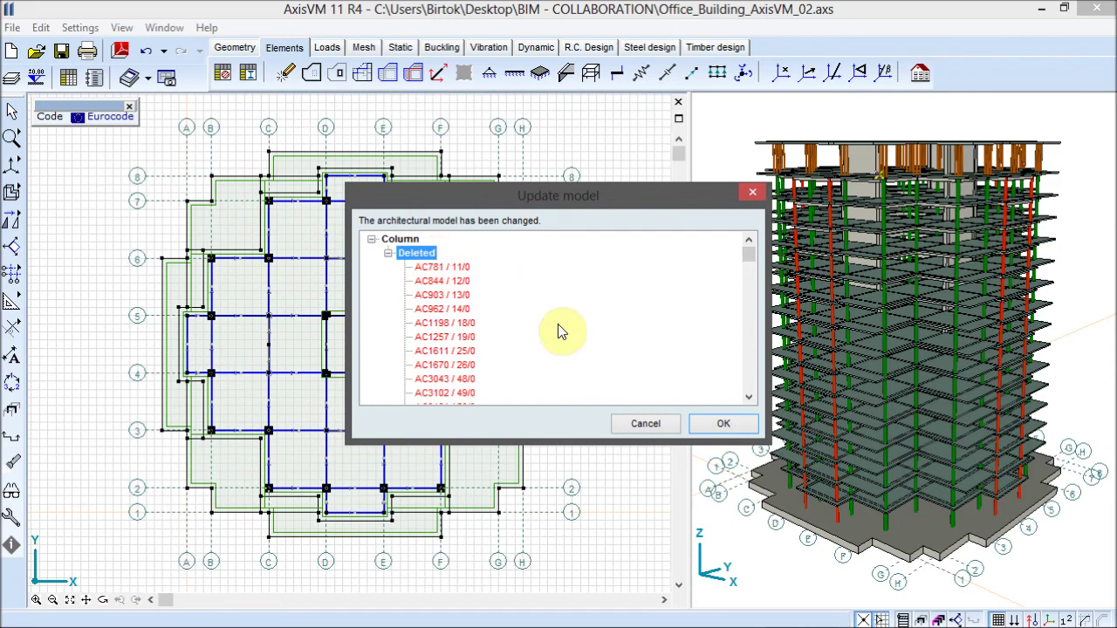
left_click(727, 425)
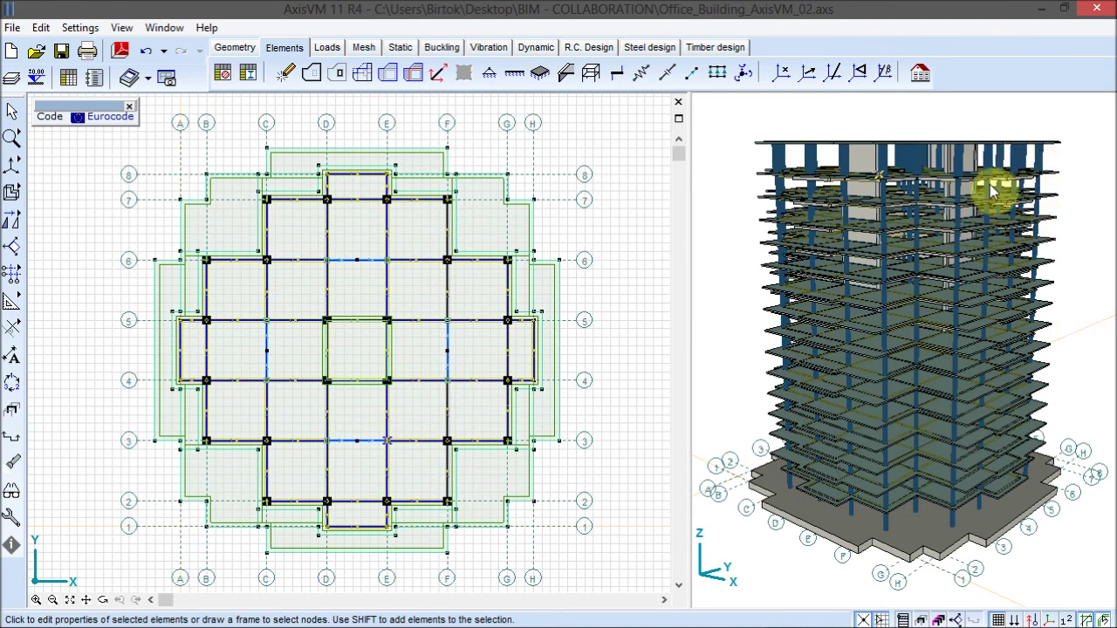
left_click(1068, 572)
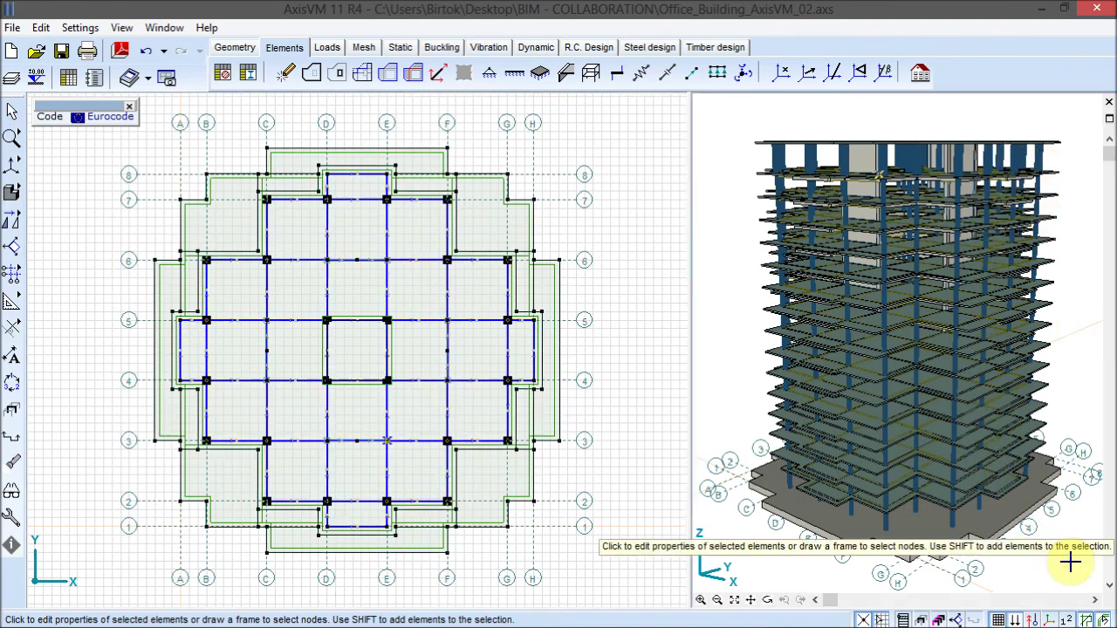